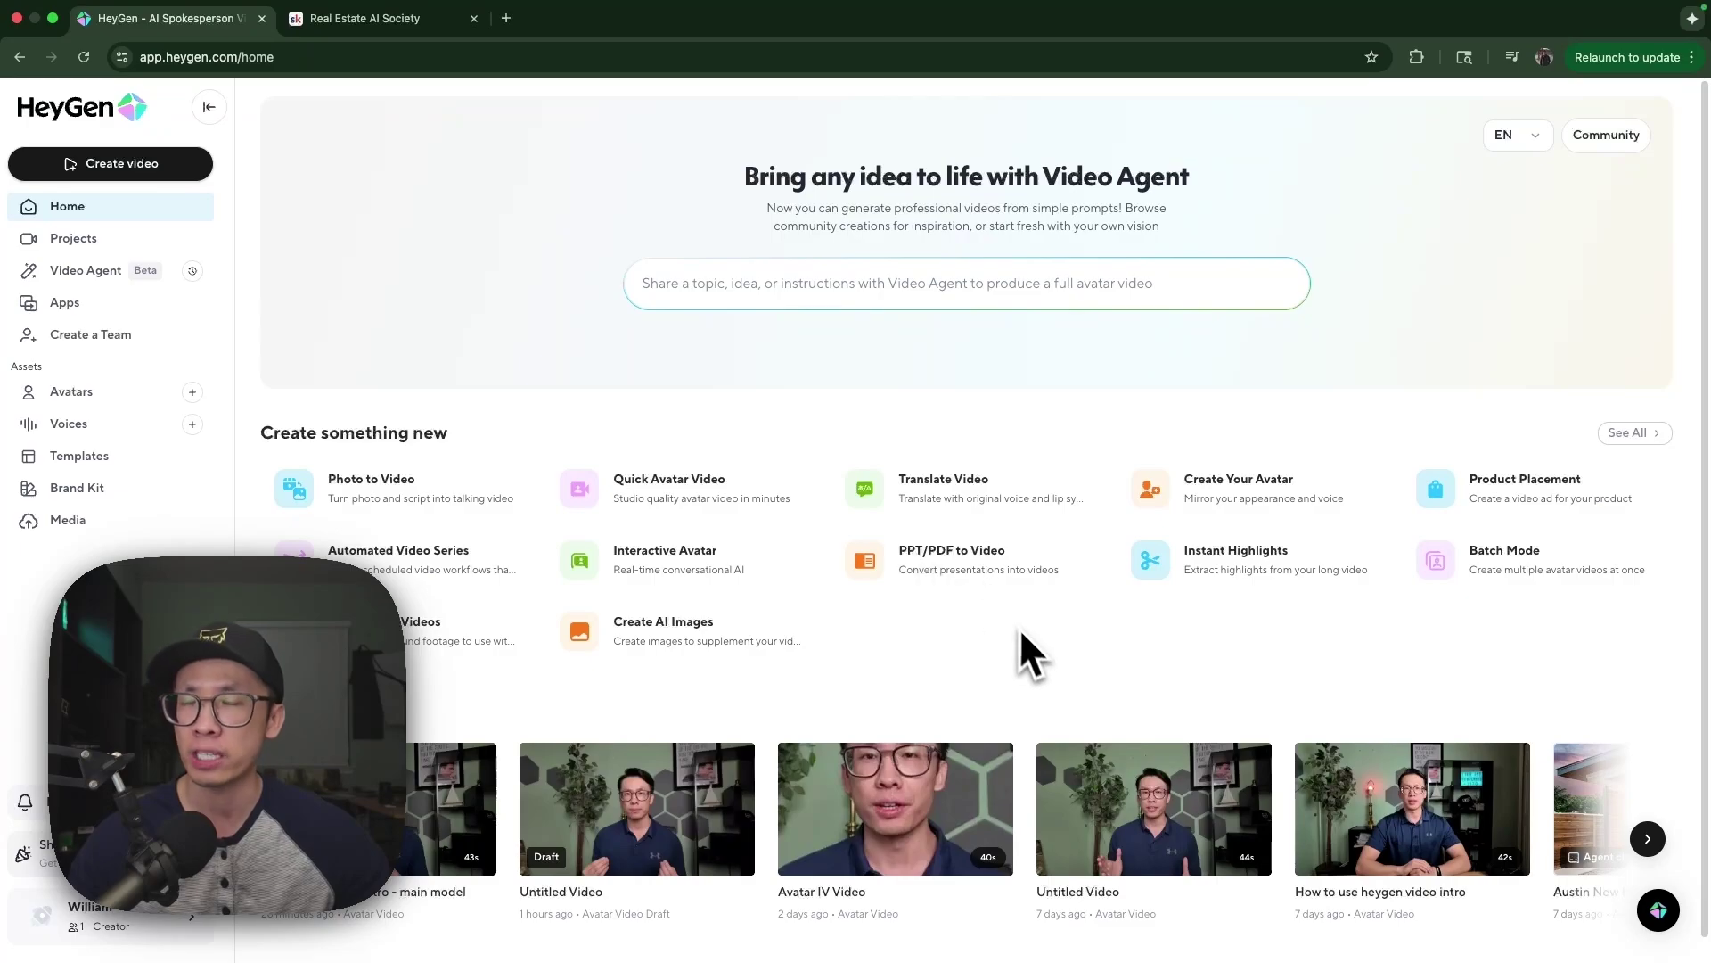
Play part of the "How to use heygen video intro" video, pause it and view the paused frame in full screen.
scroll(1034, 678, down, 1)
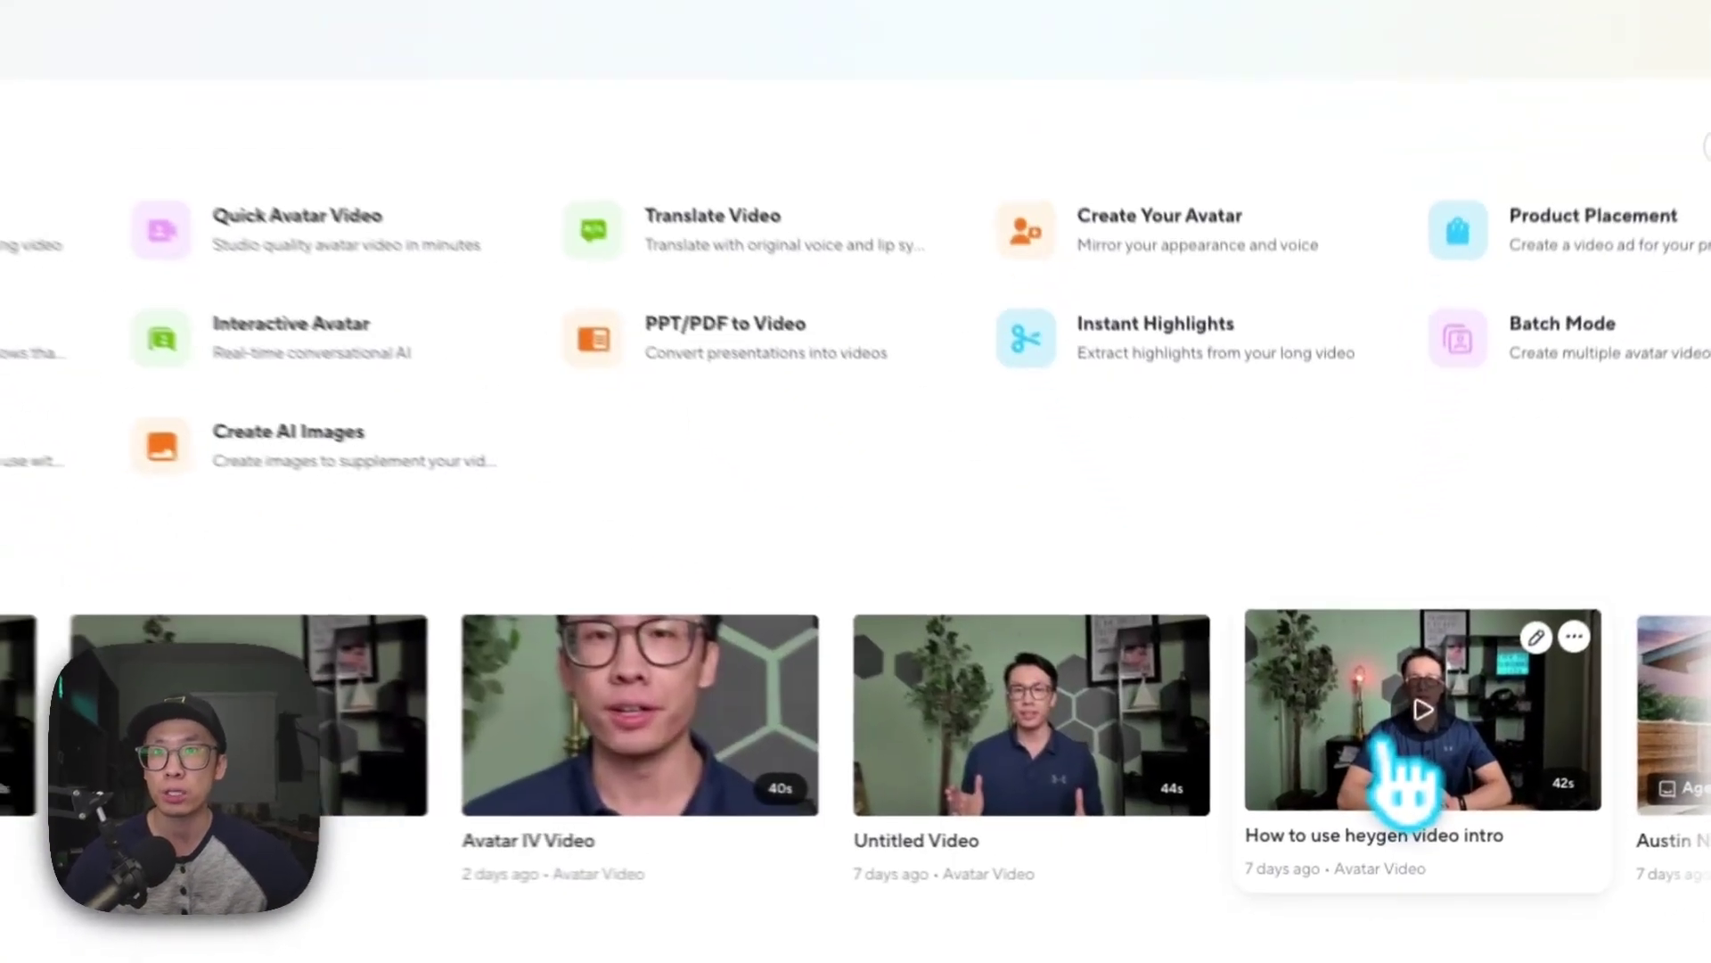
click(1392, 822)
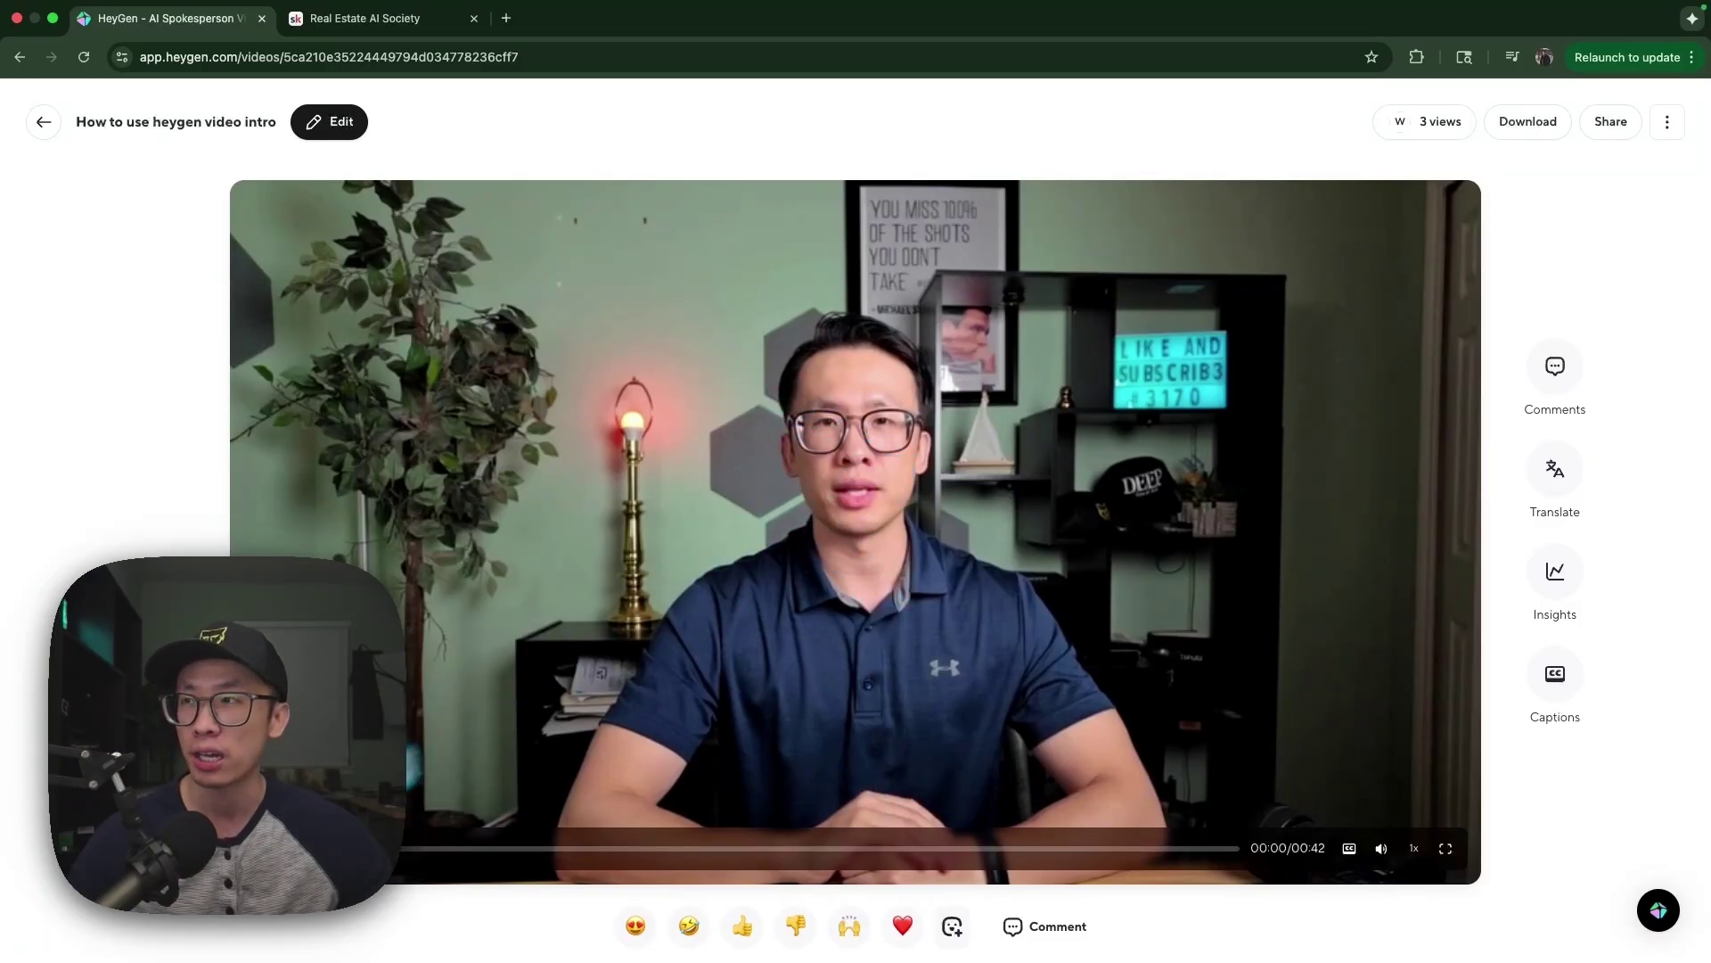
key(space)
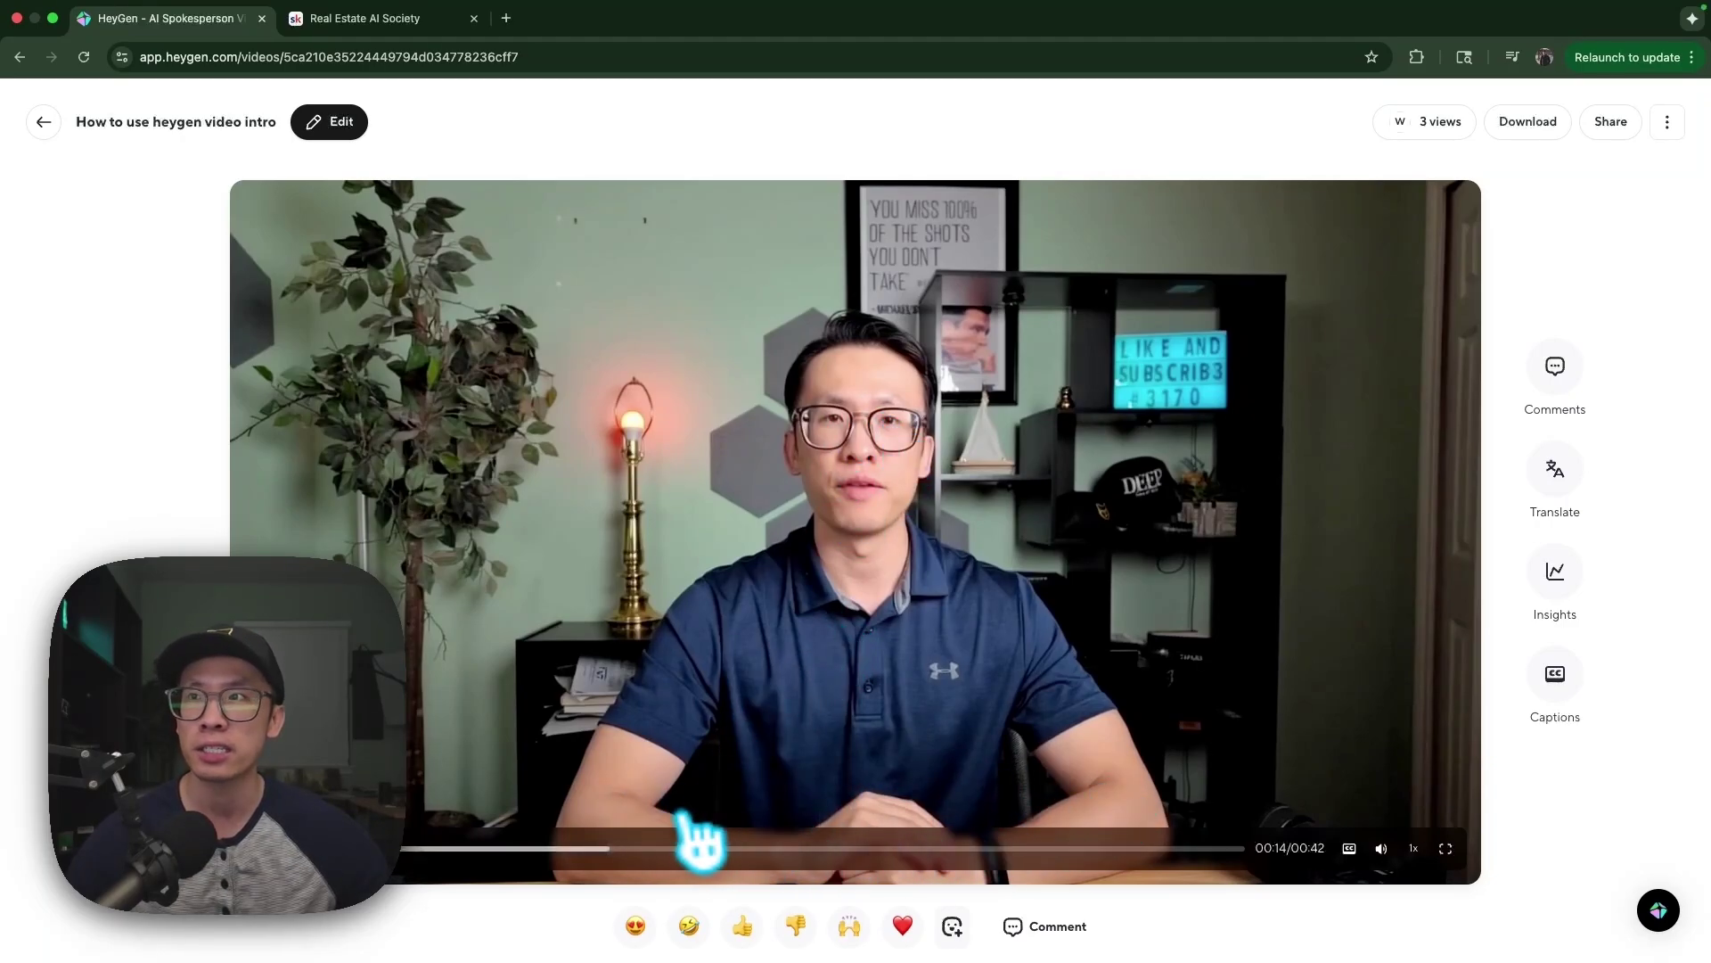
click(1446, 847)
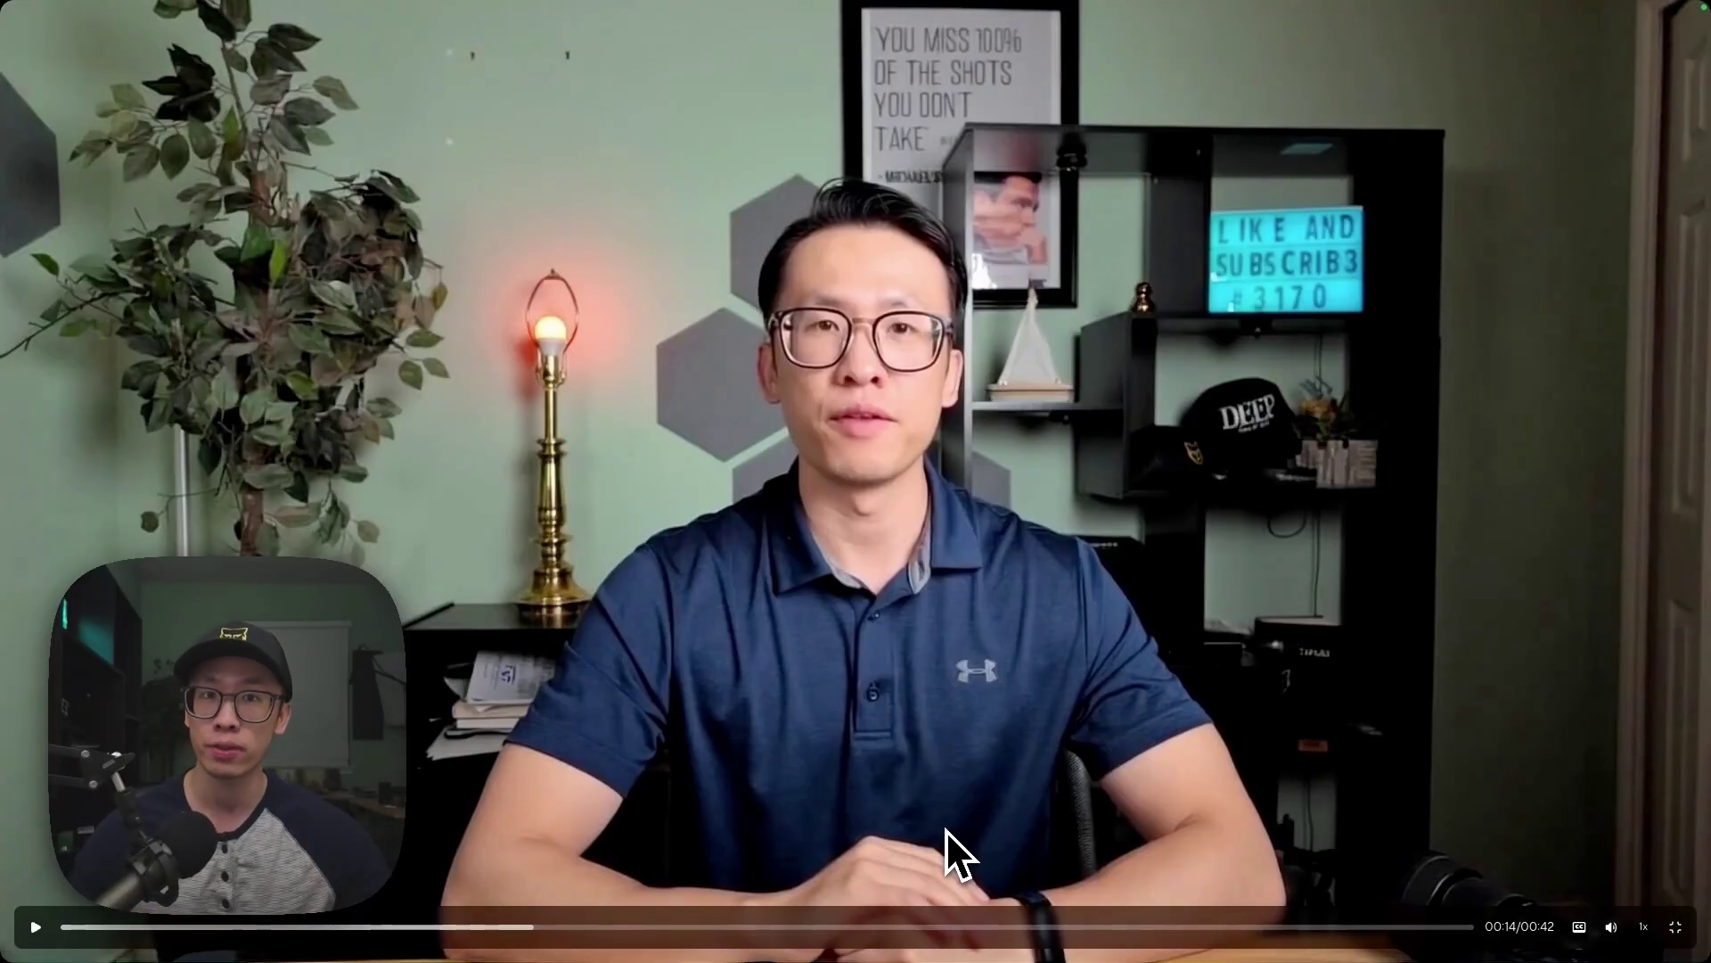
click(1676, 927)
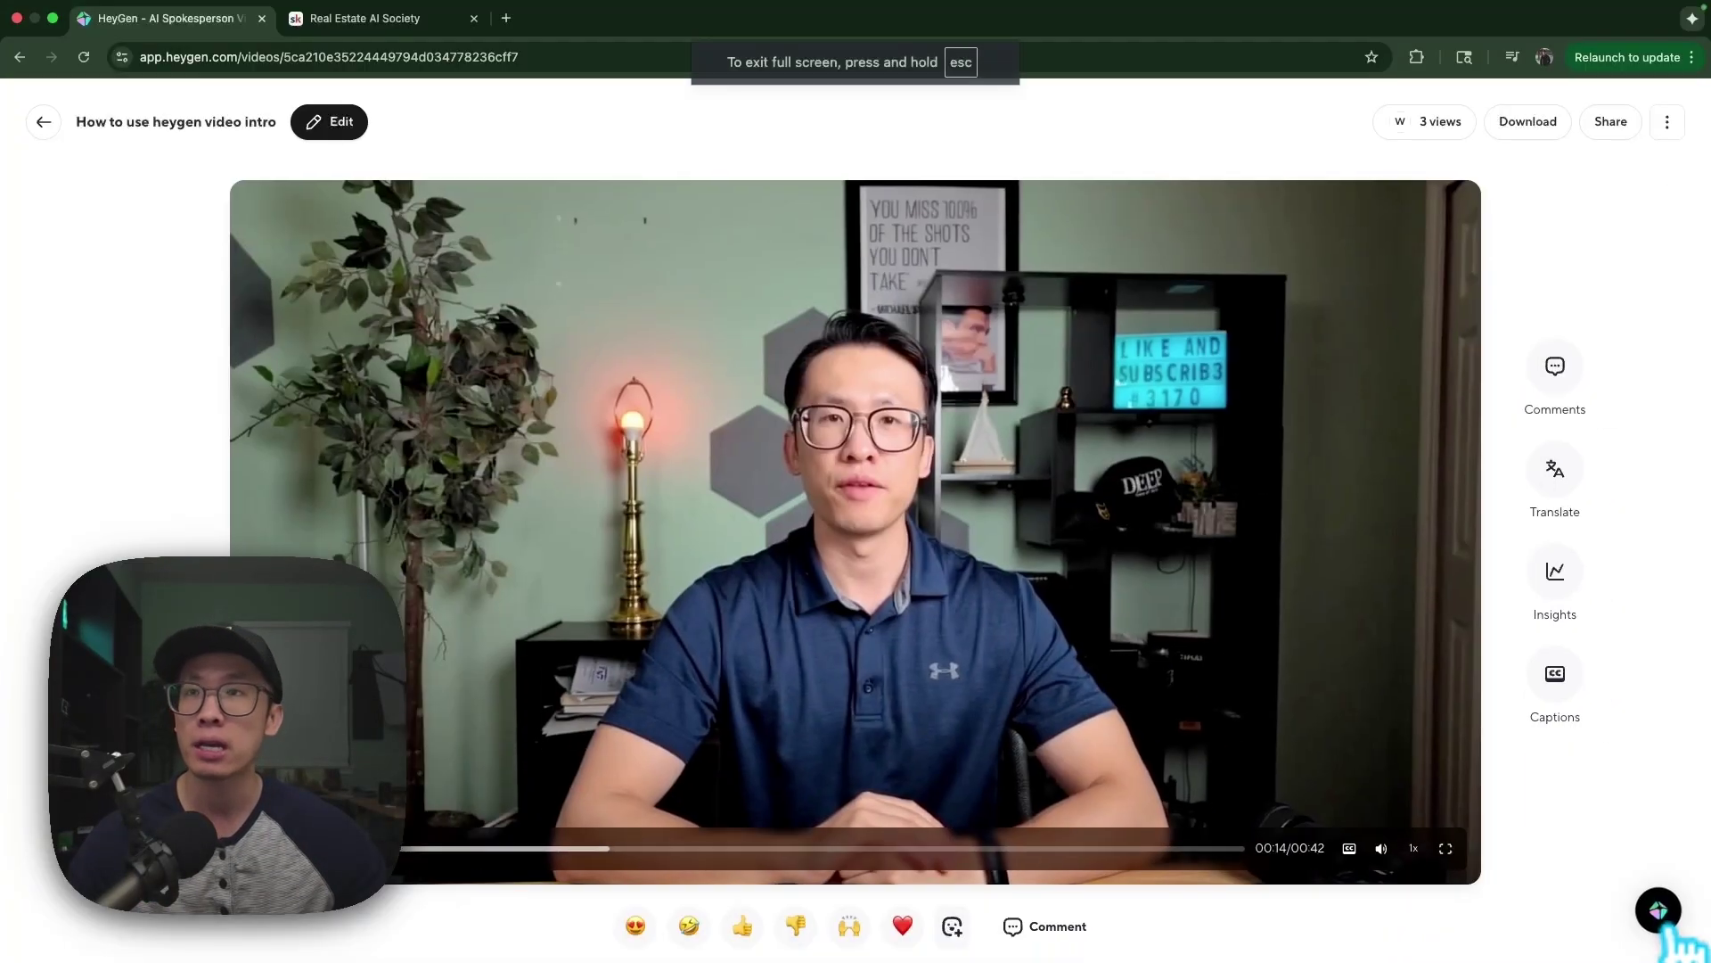
Open the "How to setup AI - intro - main model" project and watch its opening in full screen.
click(44, 122)
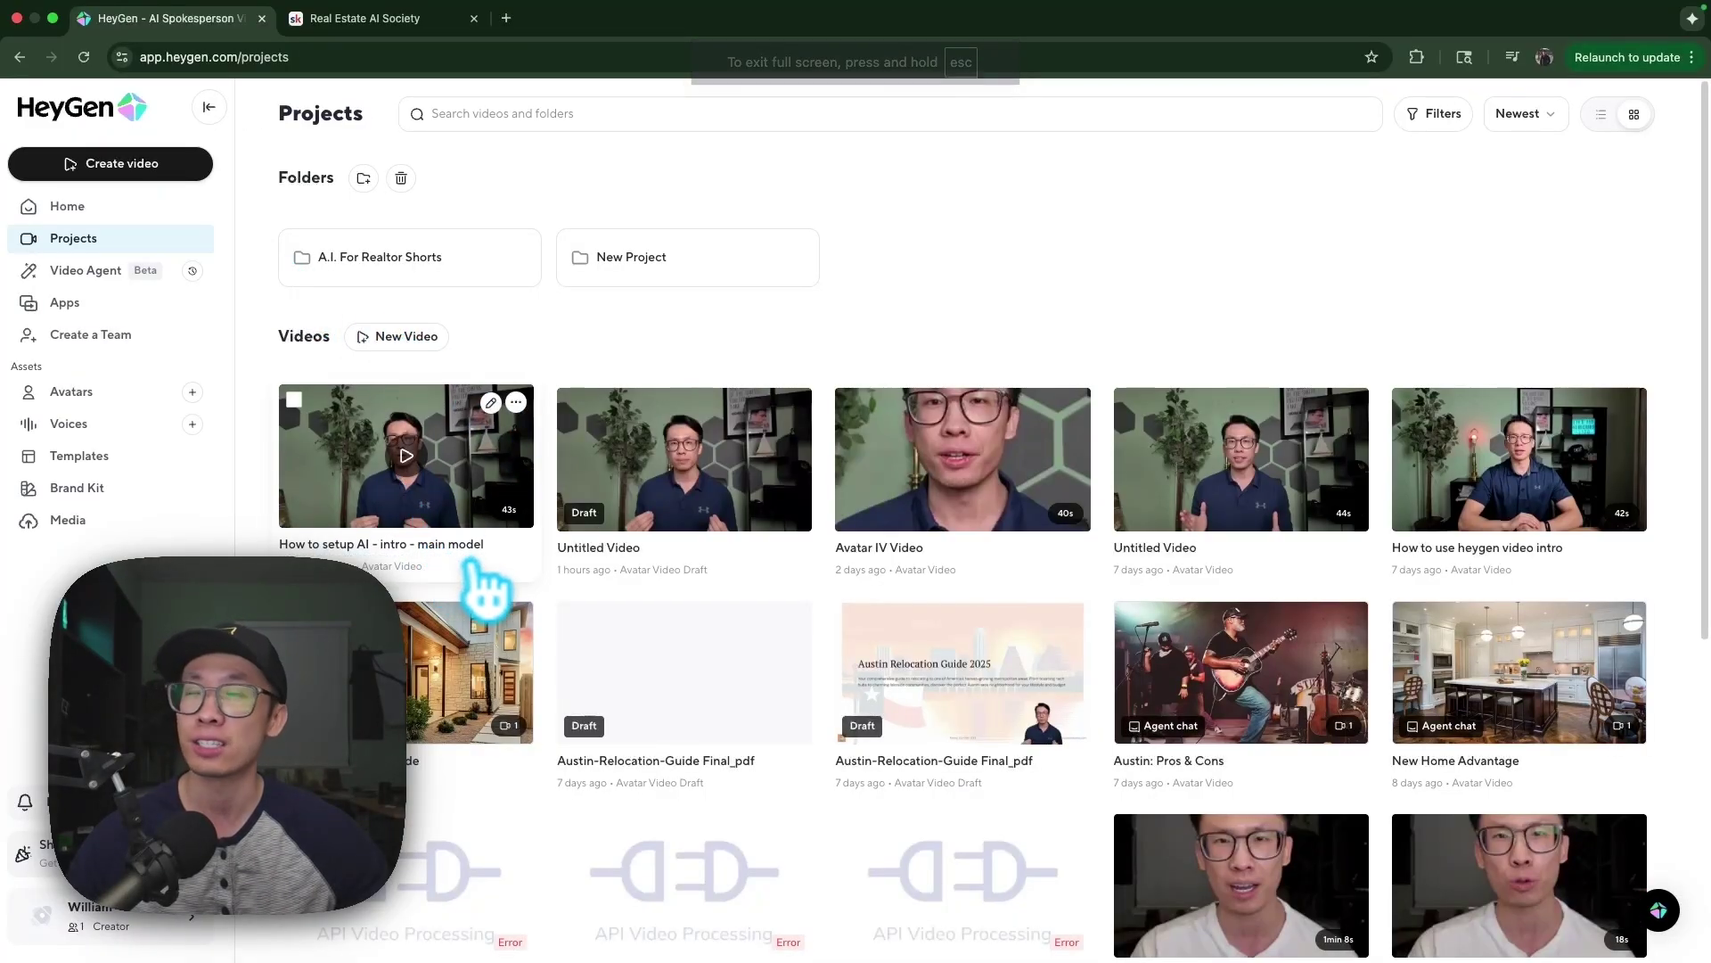
click(459, 502)
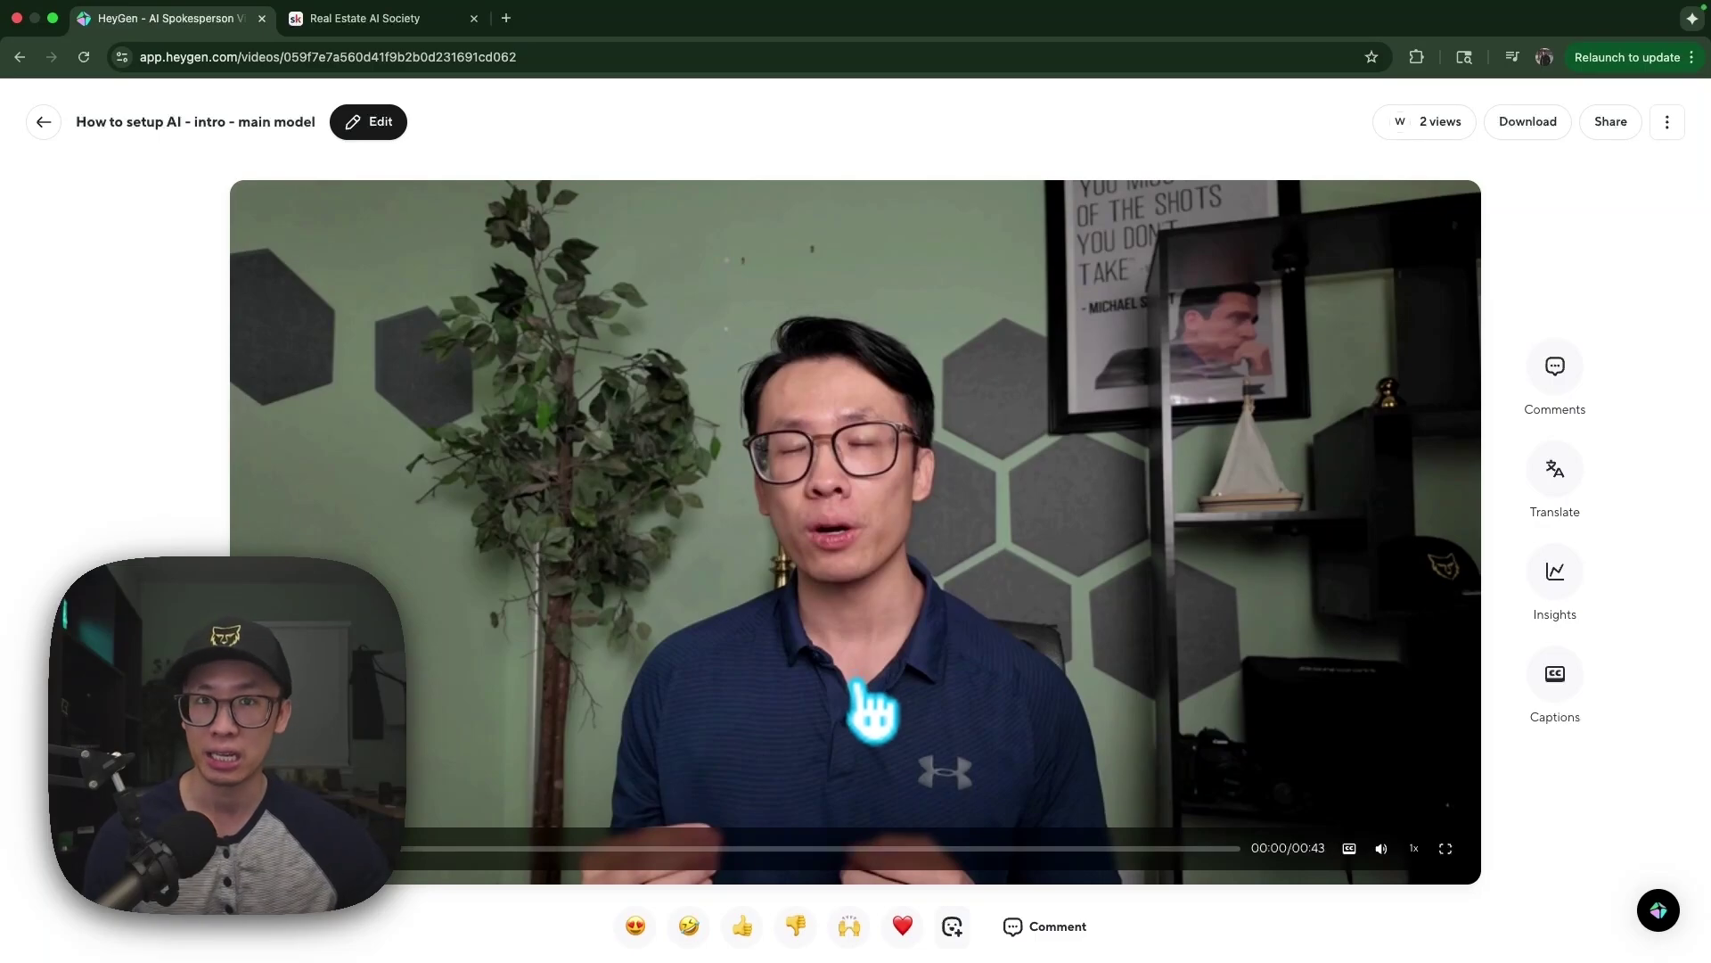
click(1445, 848)
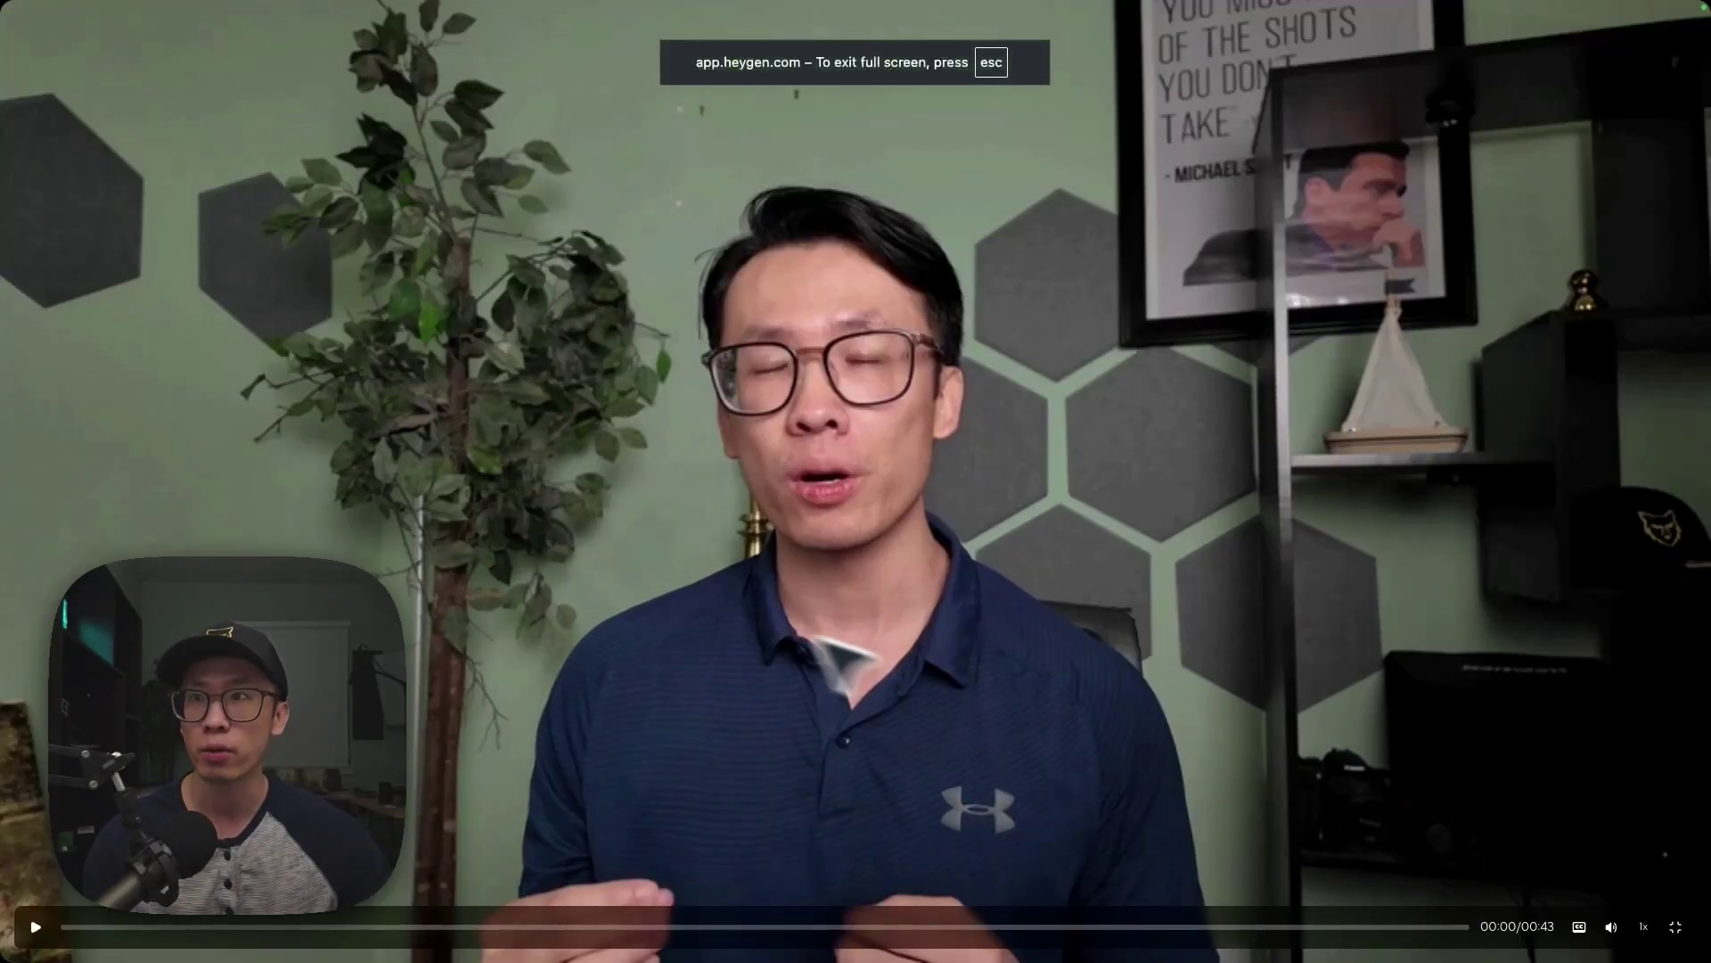
click(715, 605)
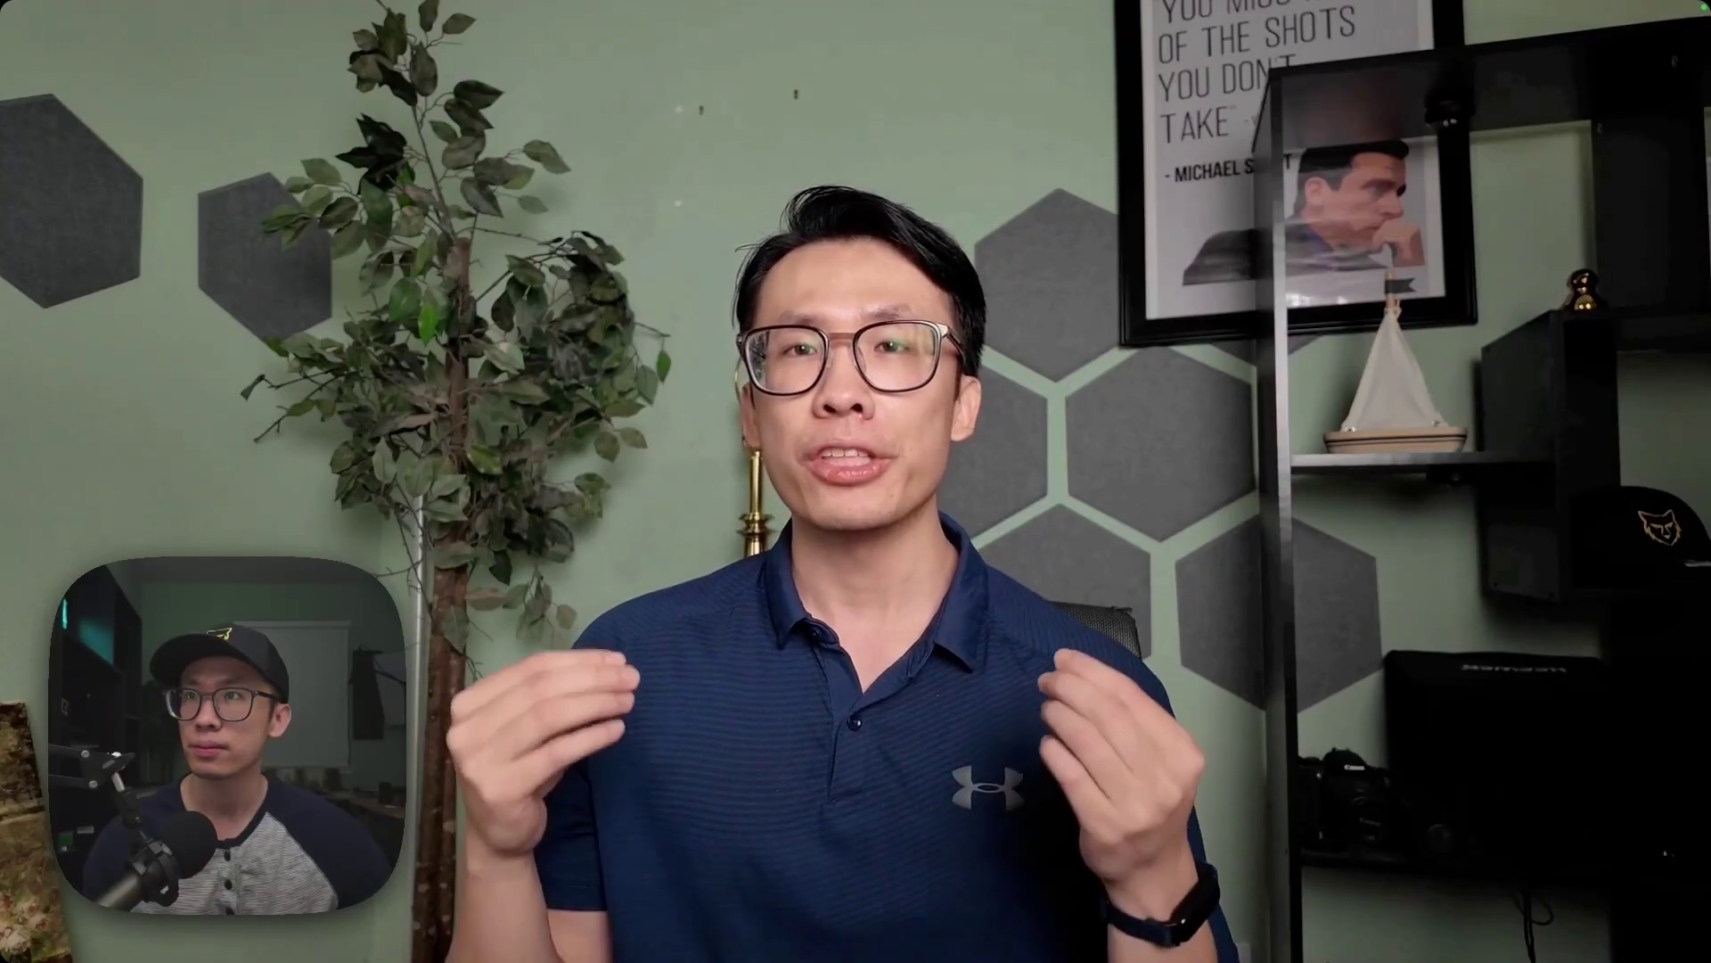
key(space)
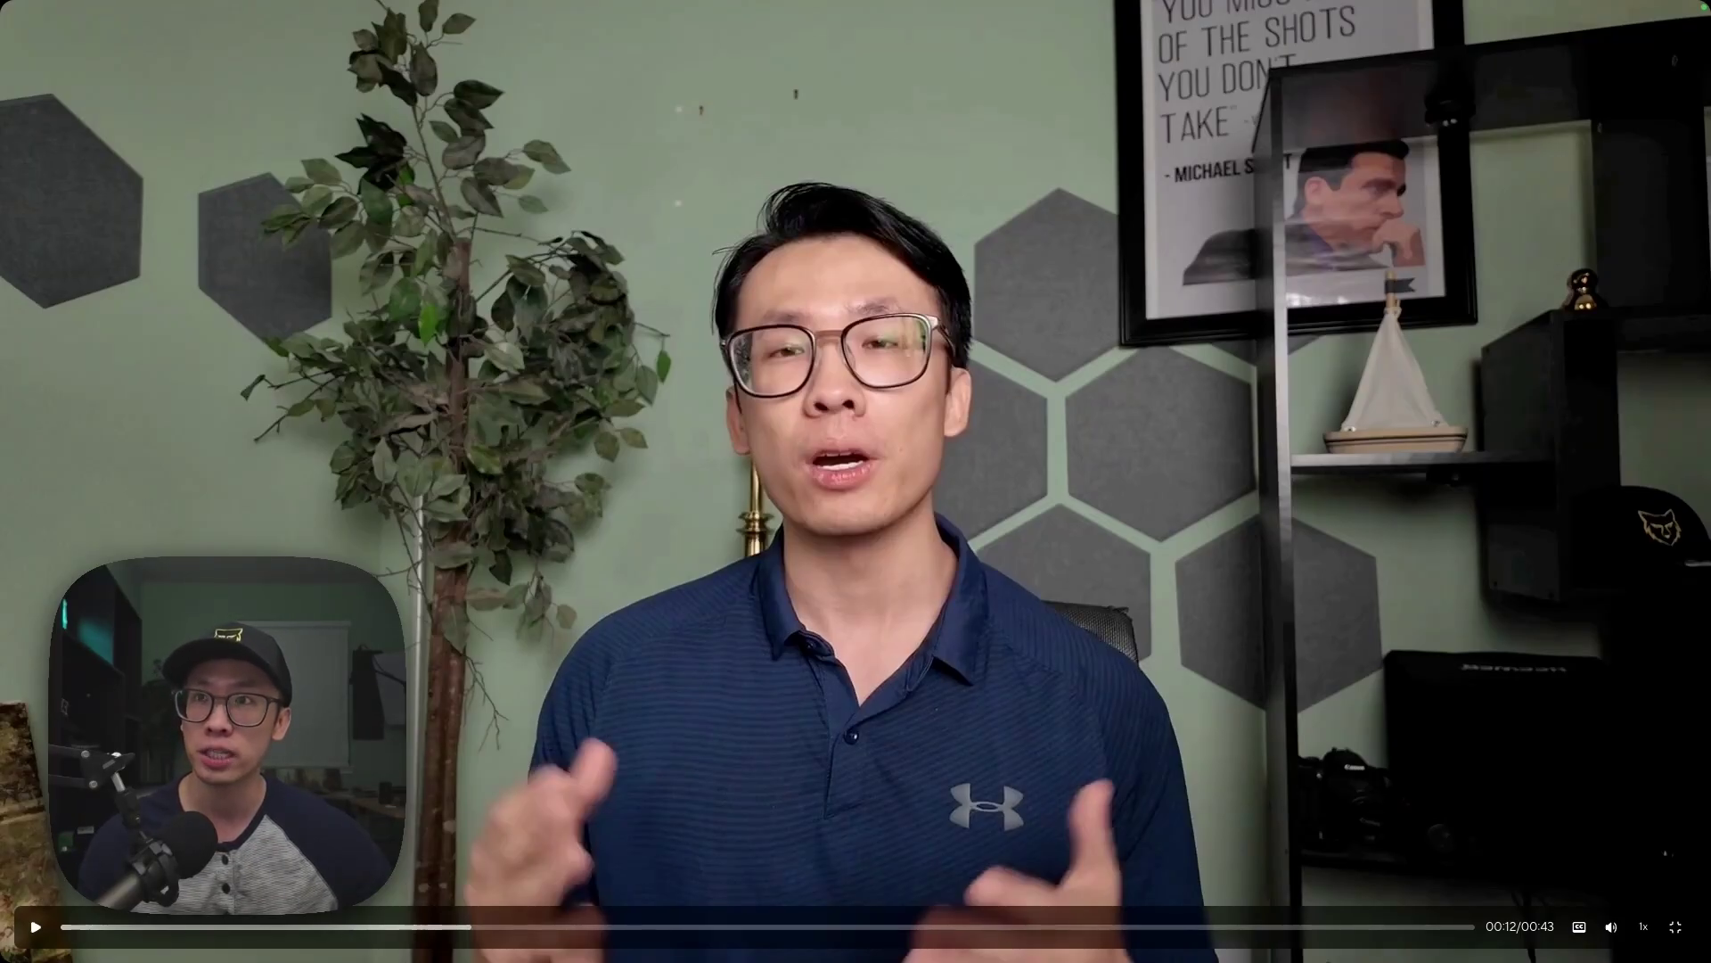
click(1675, 926)
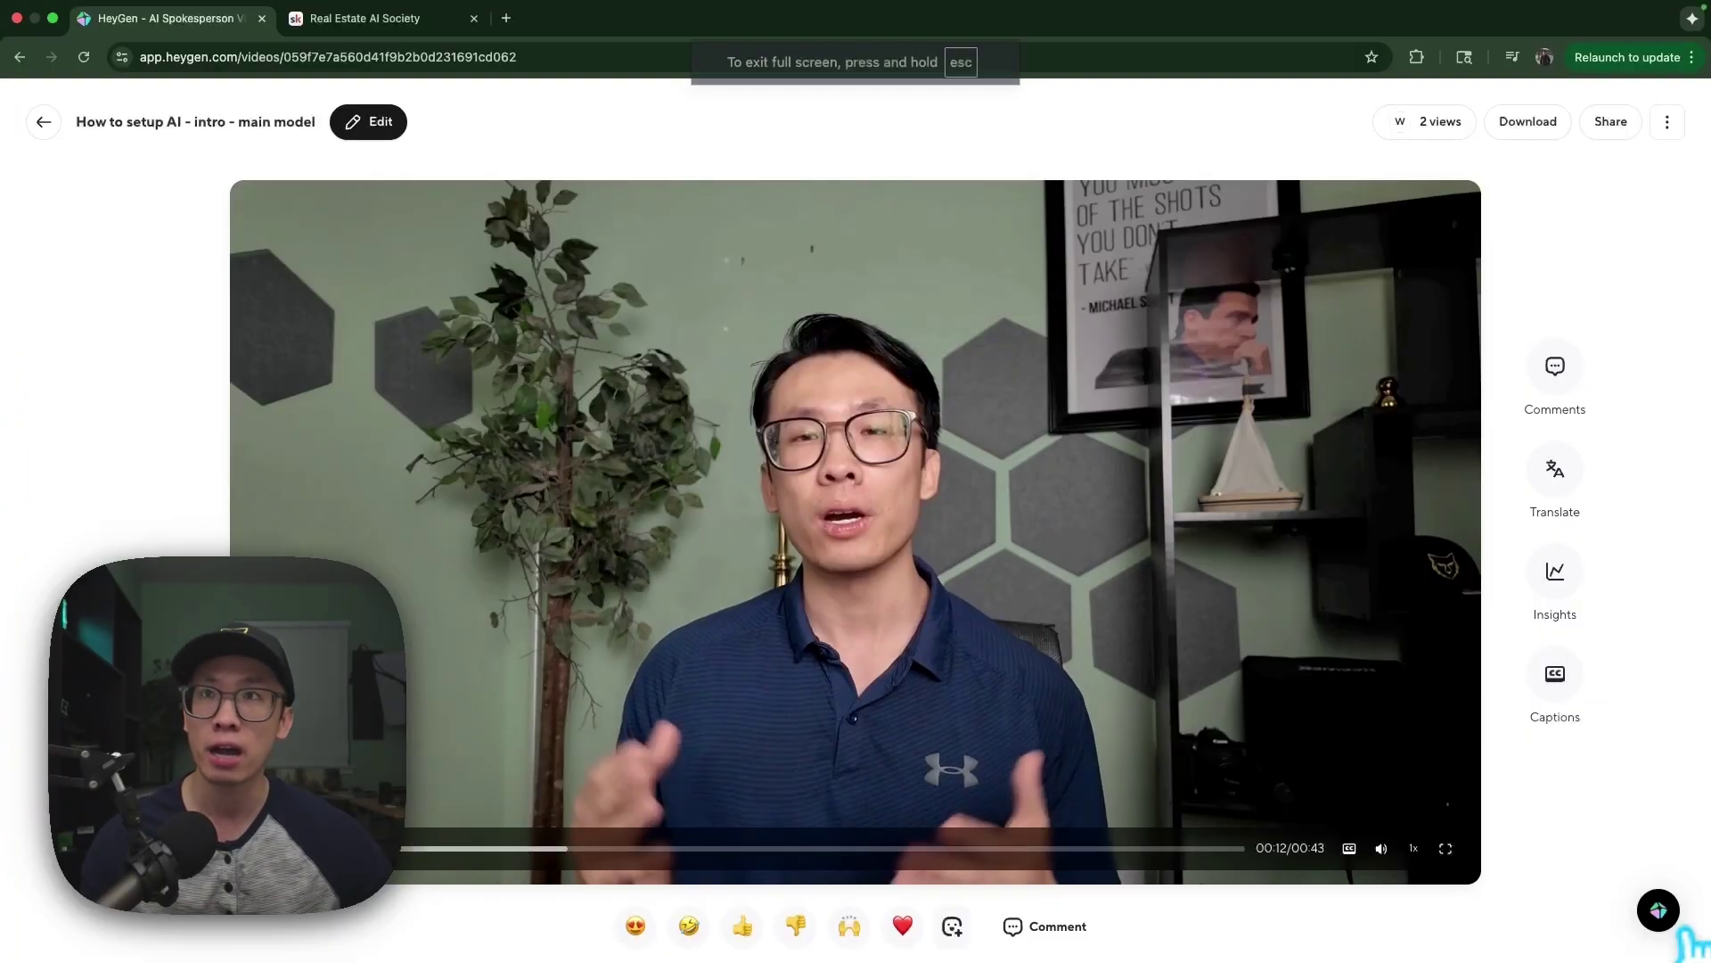
Open the avatar library and look through all existing avatar looks.
click(43, 123)
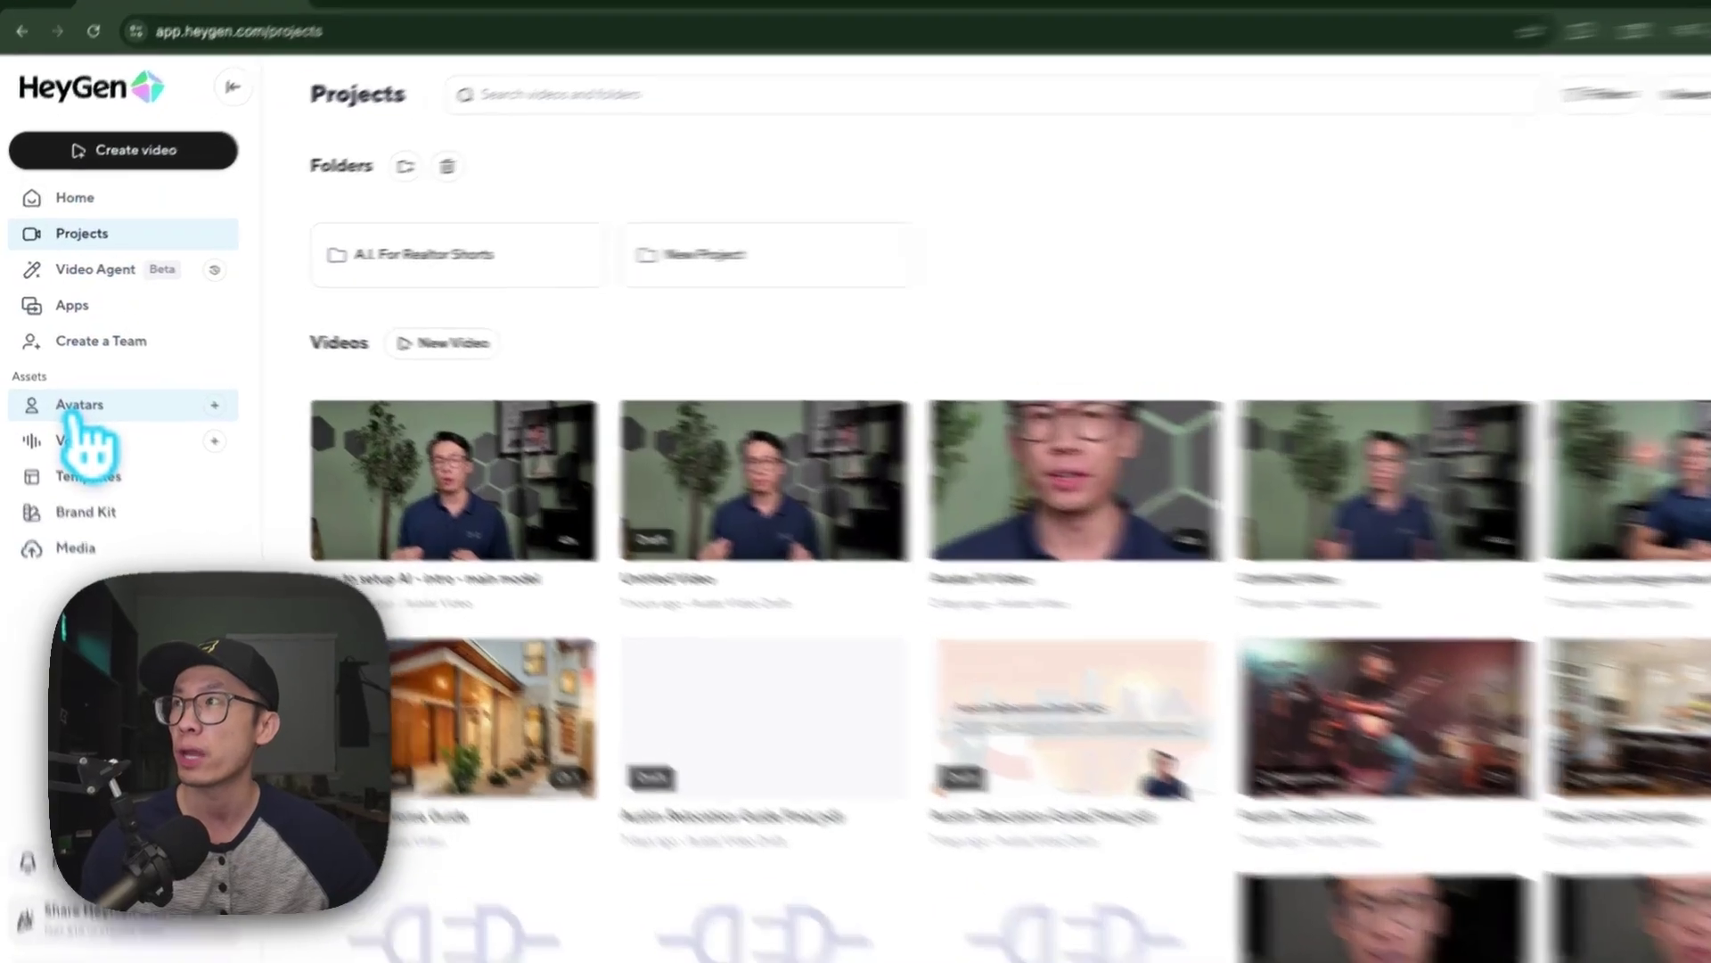
click(71, 392)
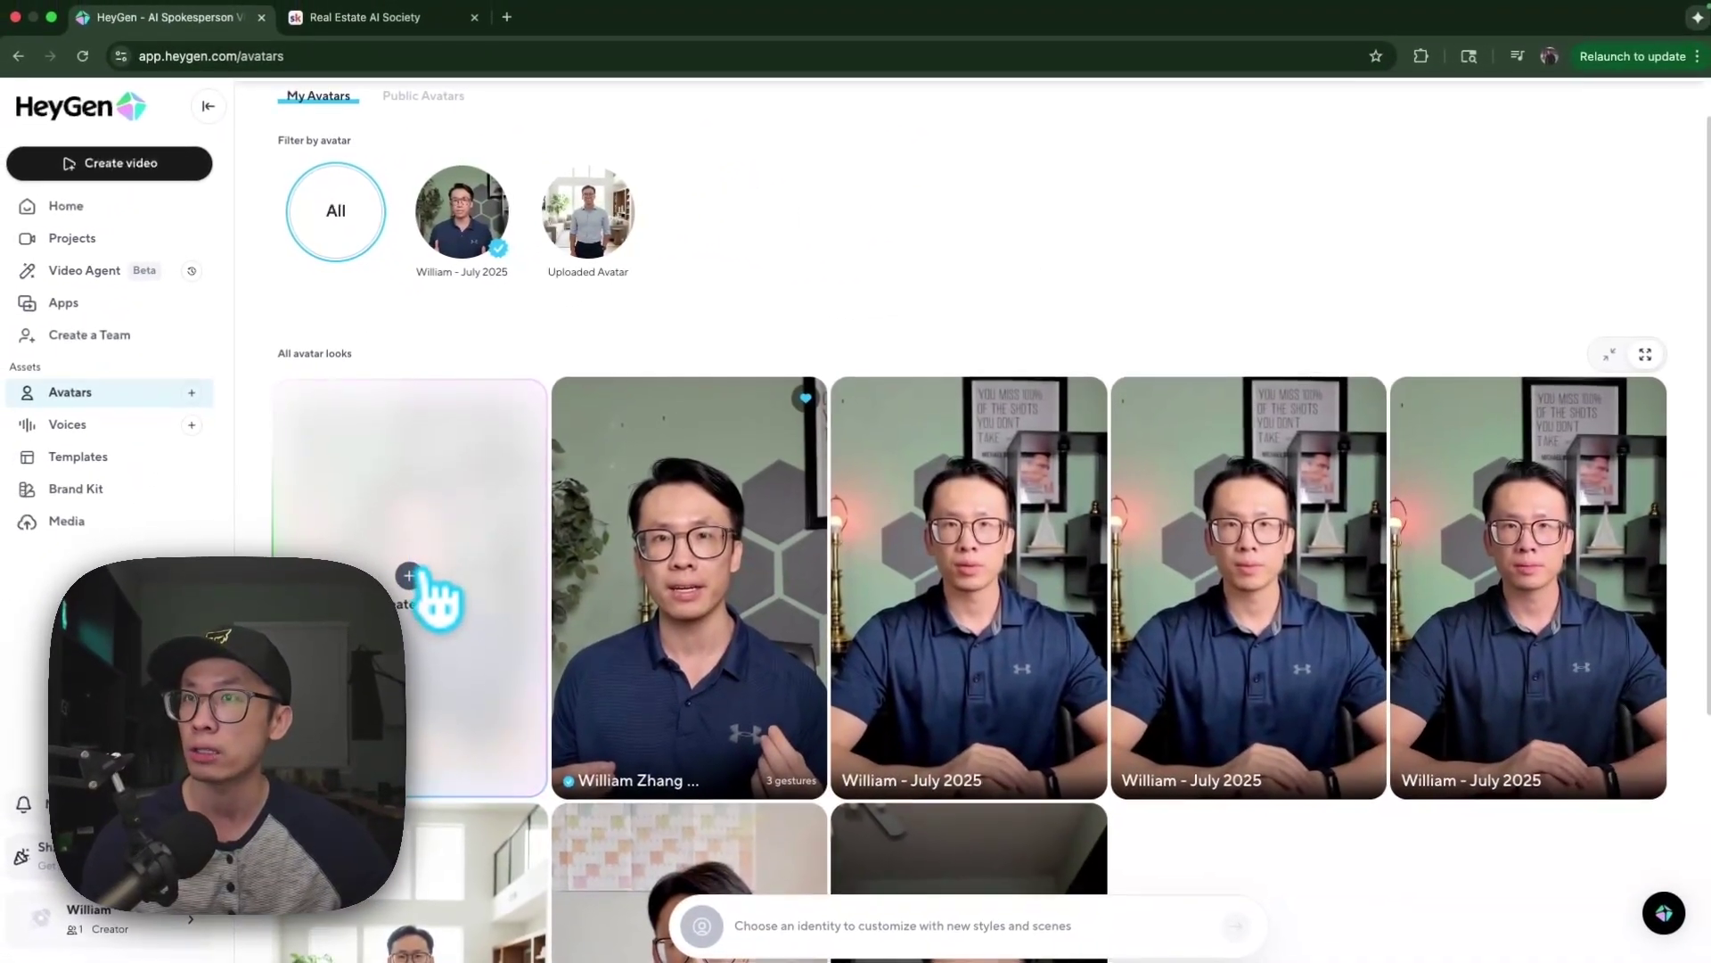
scroll(444, 620, down, 3)
scroll(439, 602, up, 1)
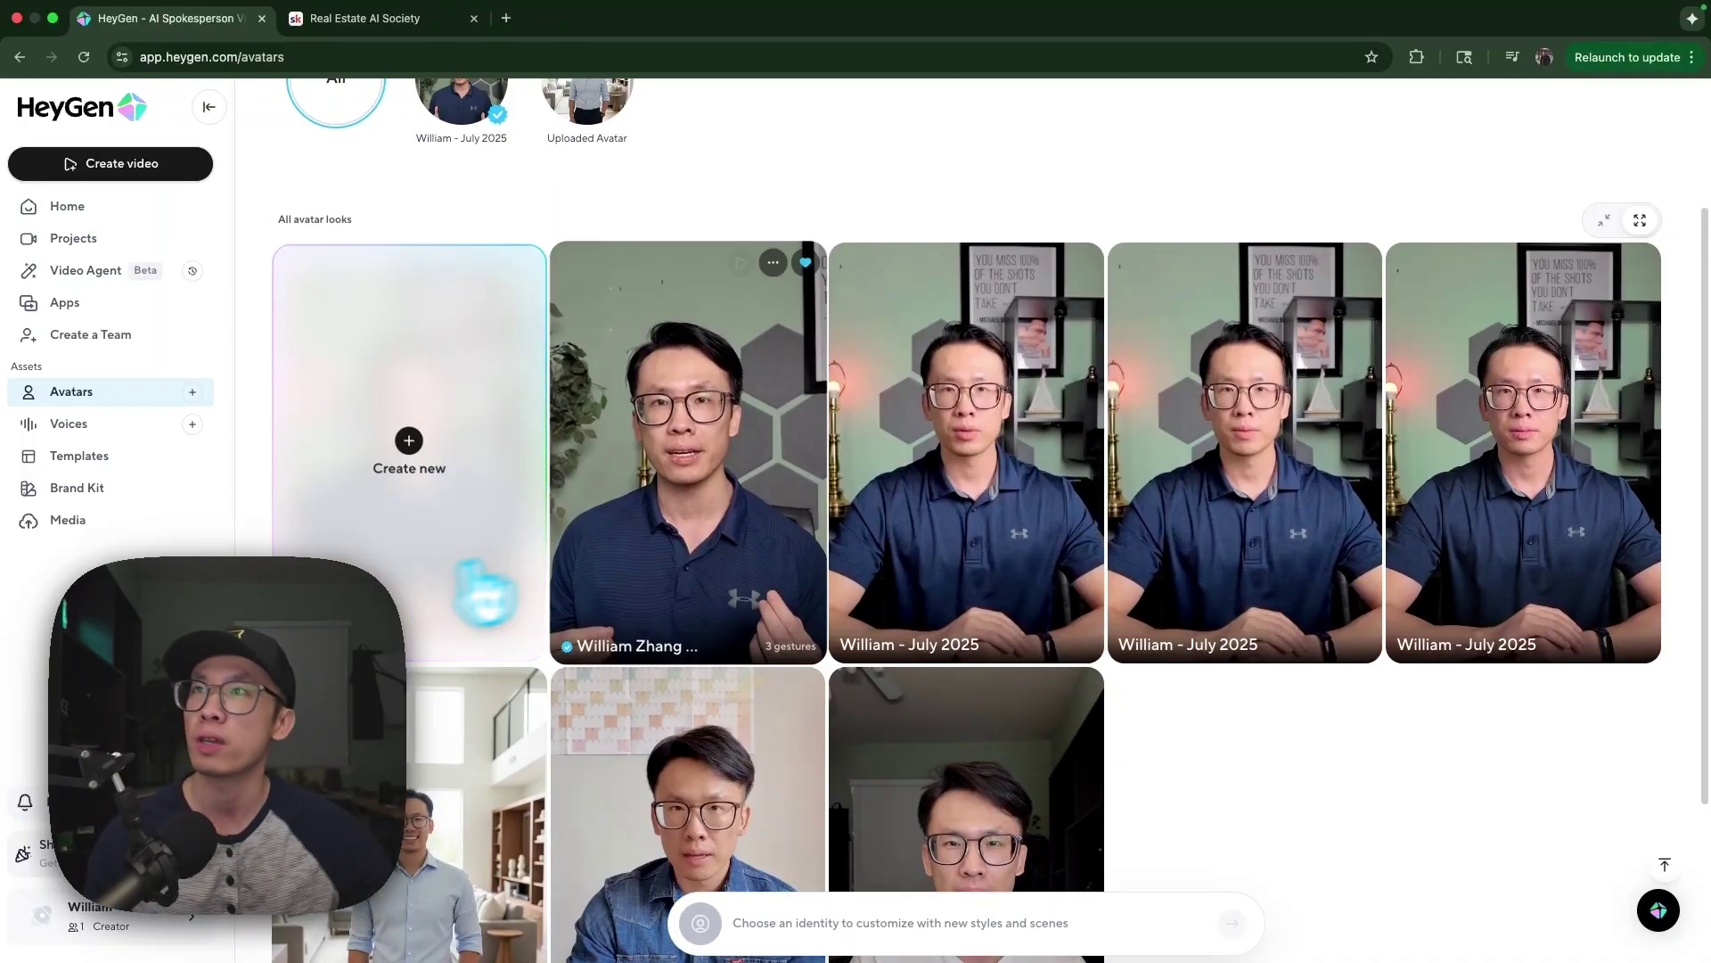
mouse_move(764, 527)
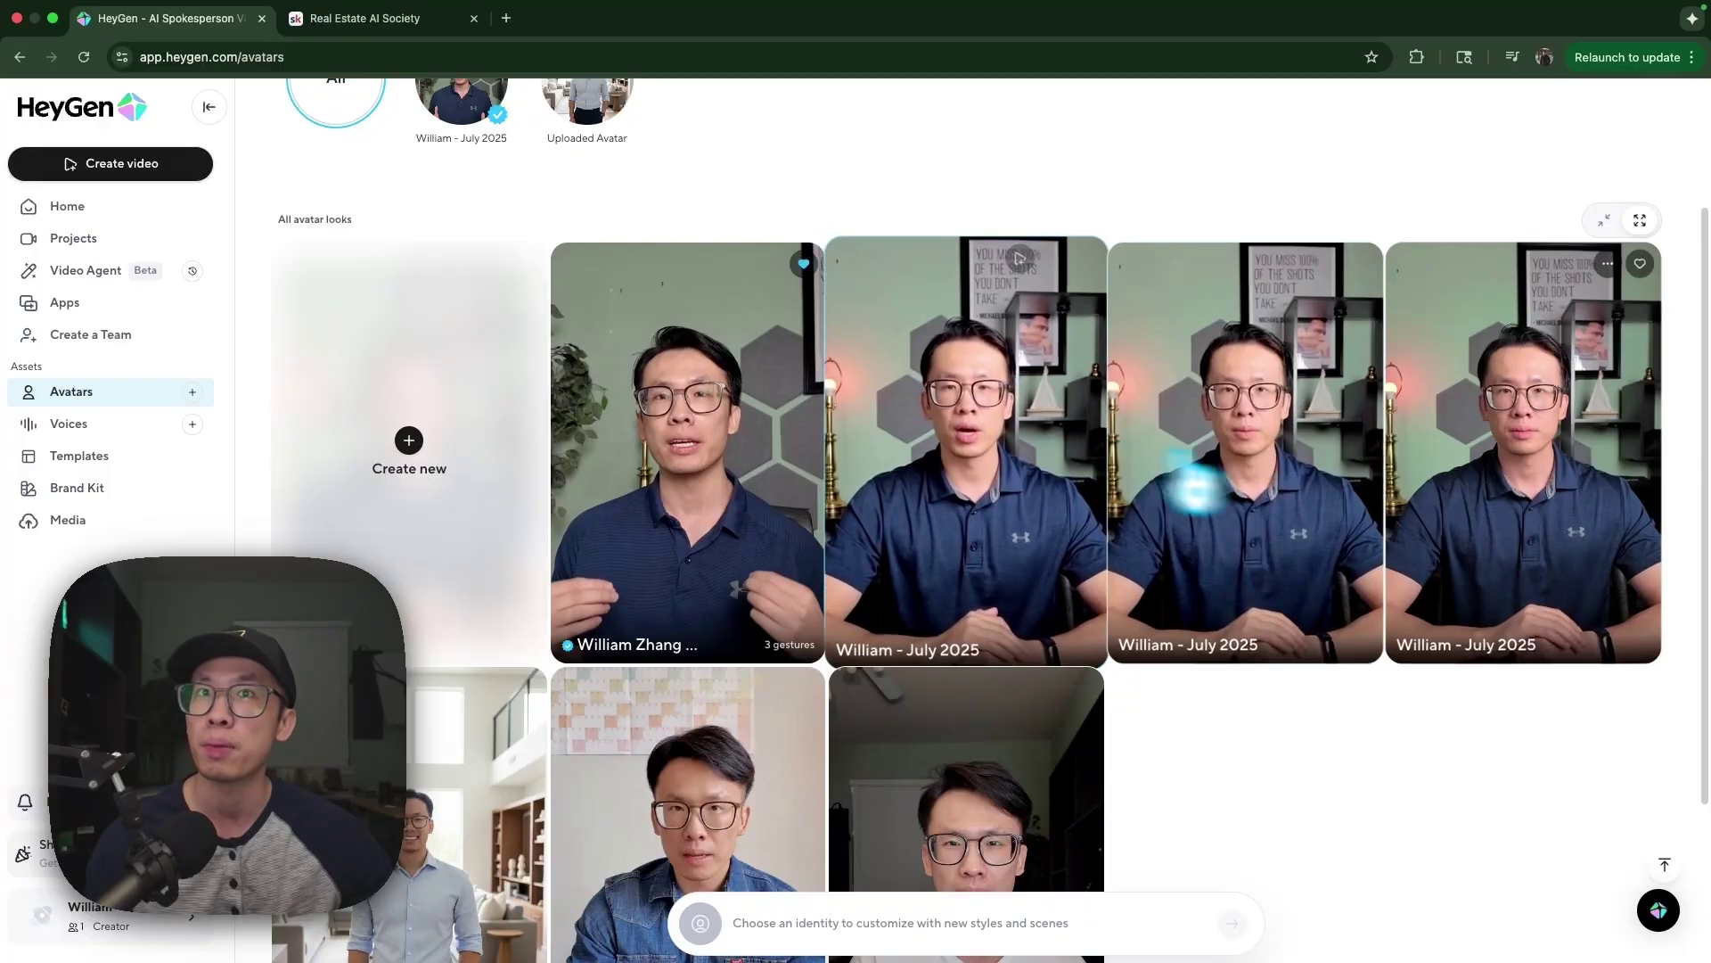
scroll(1266, 705, down, 3)
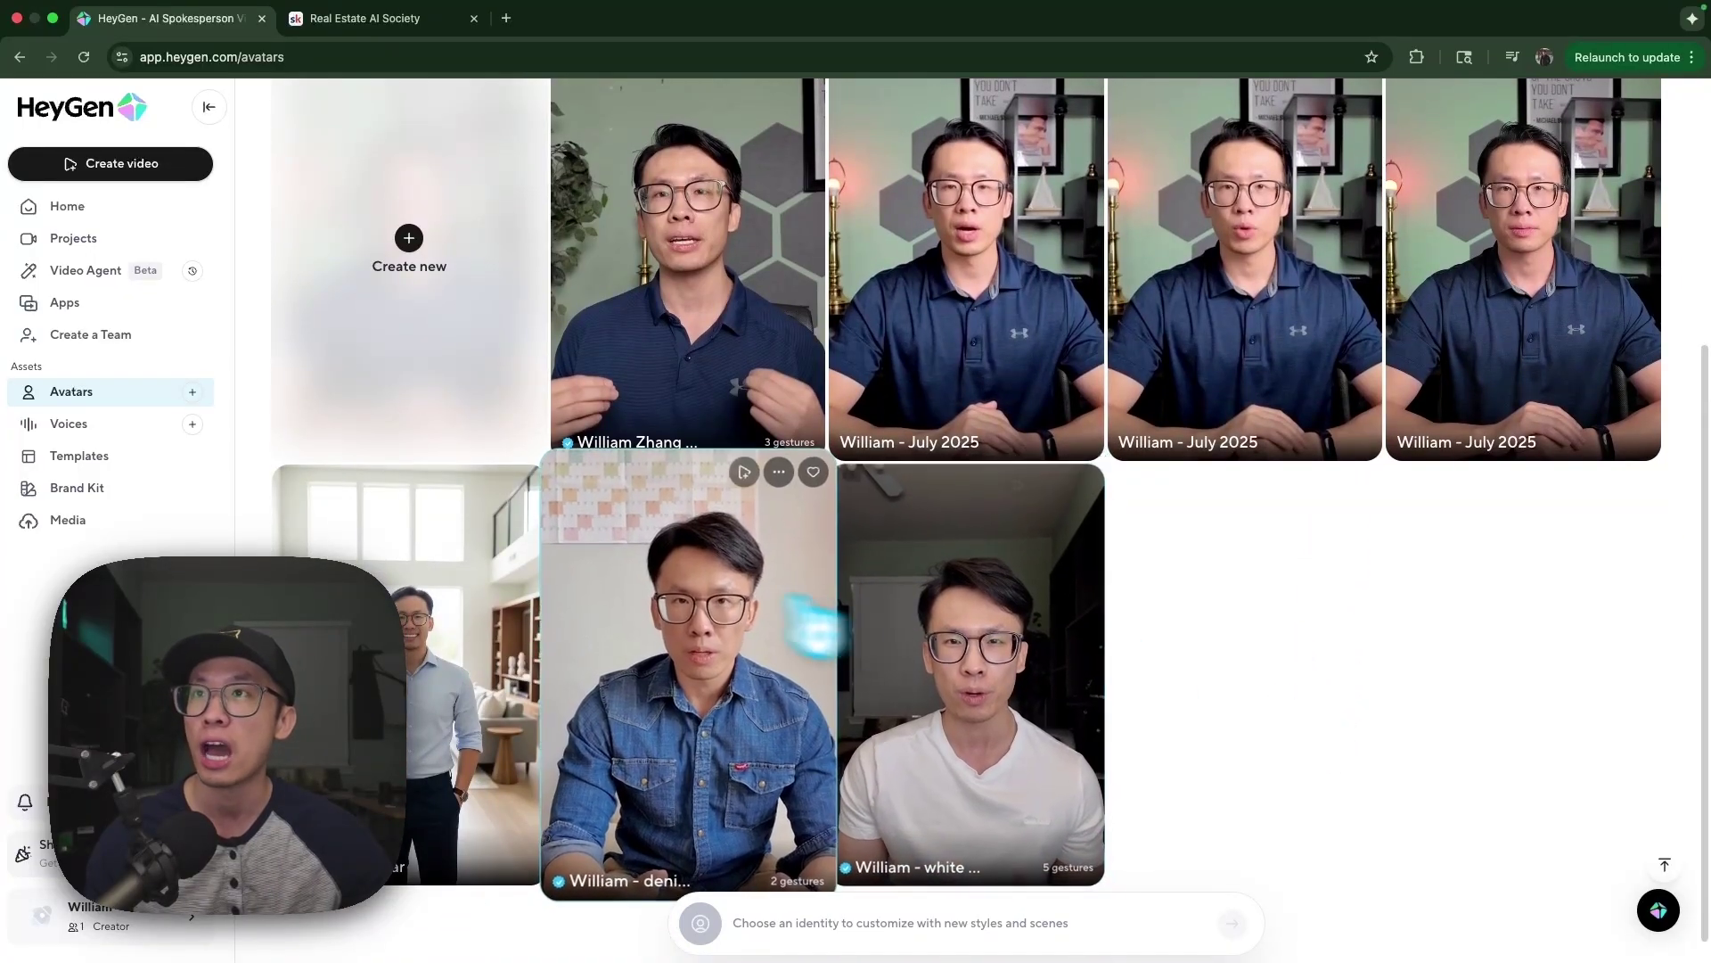
scroll(691, 575, up, 5)
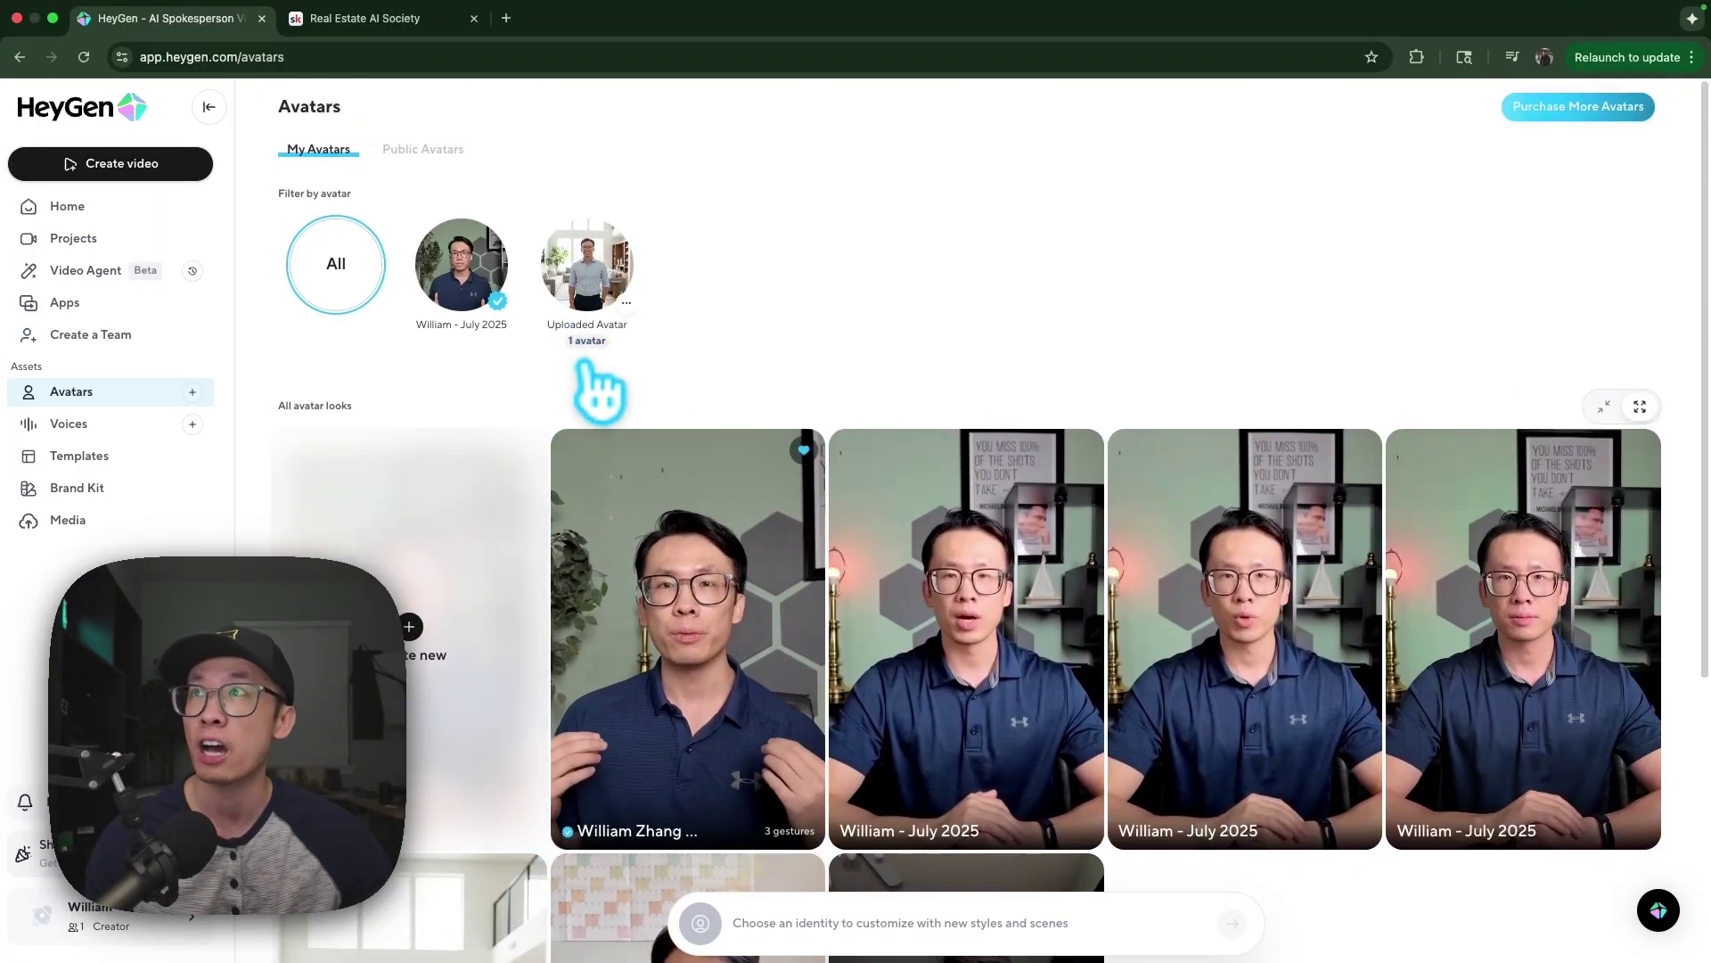
scroll(664, 481, down, 2)
scroll(667, 482, down, 1)
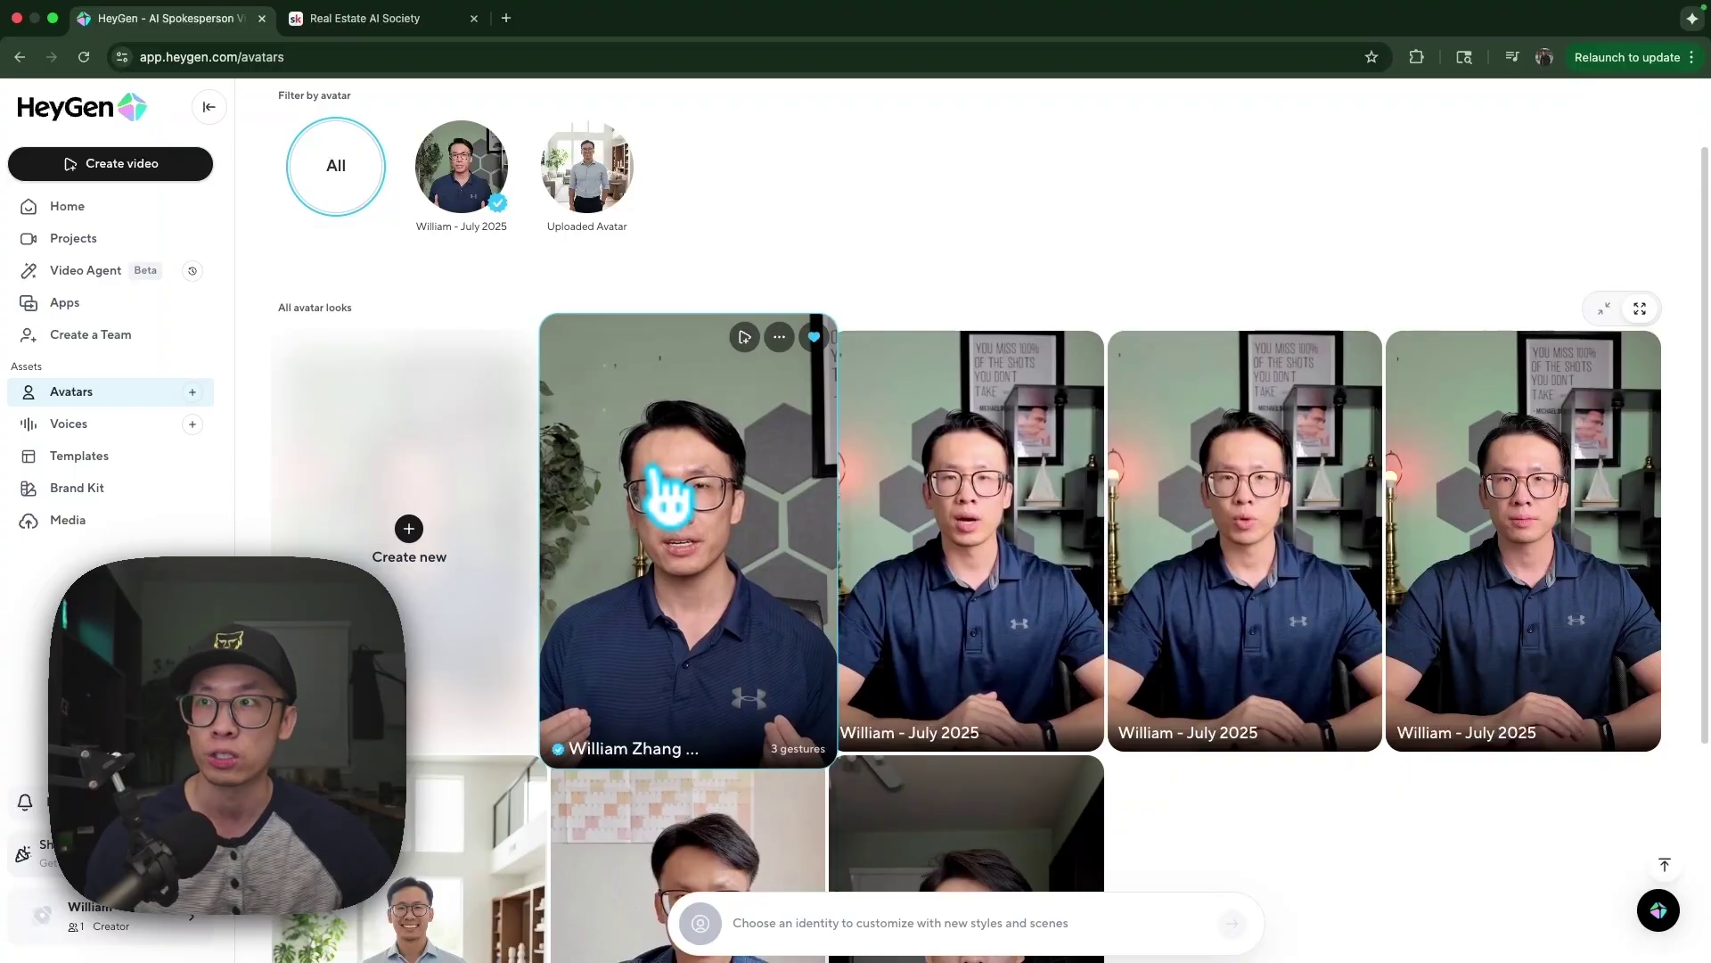
scroll(667, 495, down, 4)
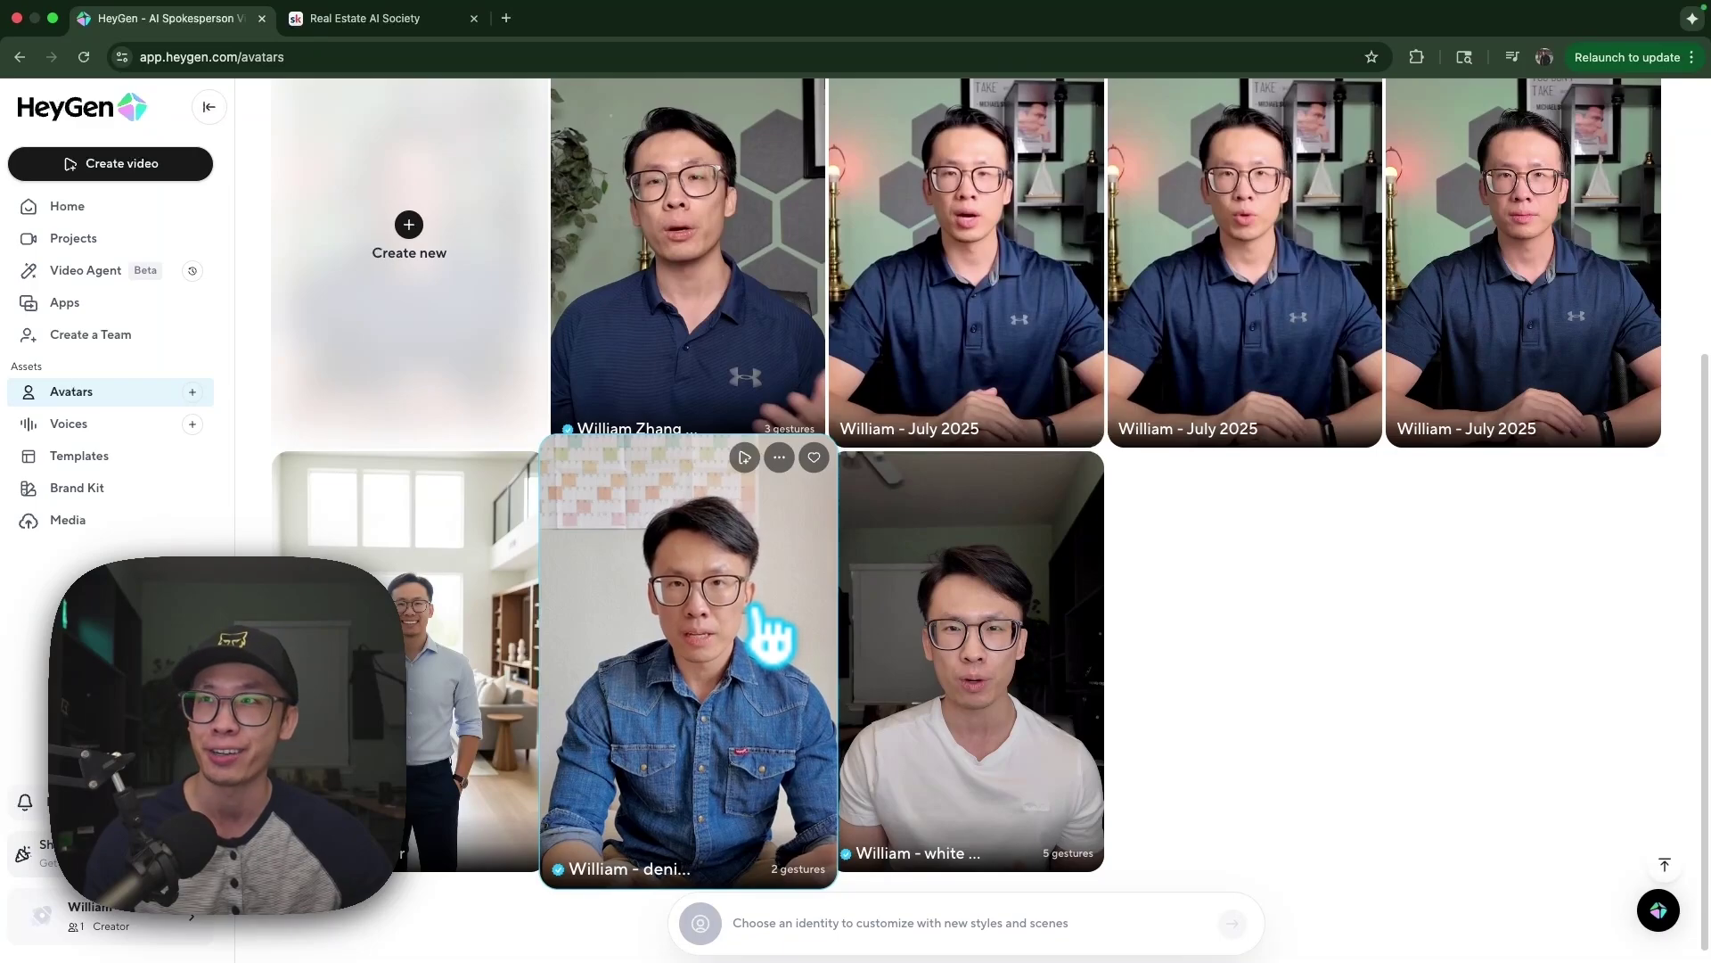
scroll(757, 624, up, 1)
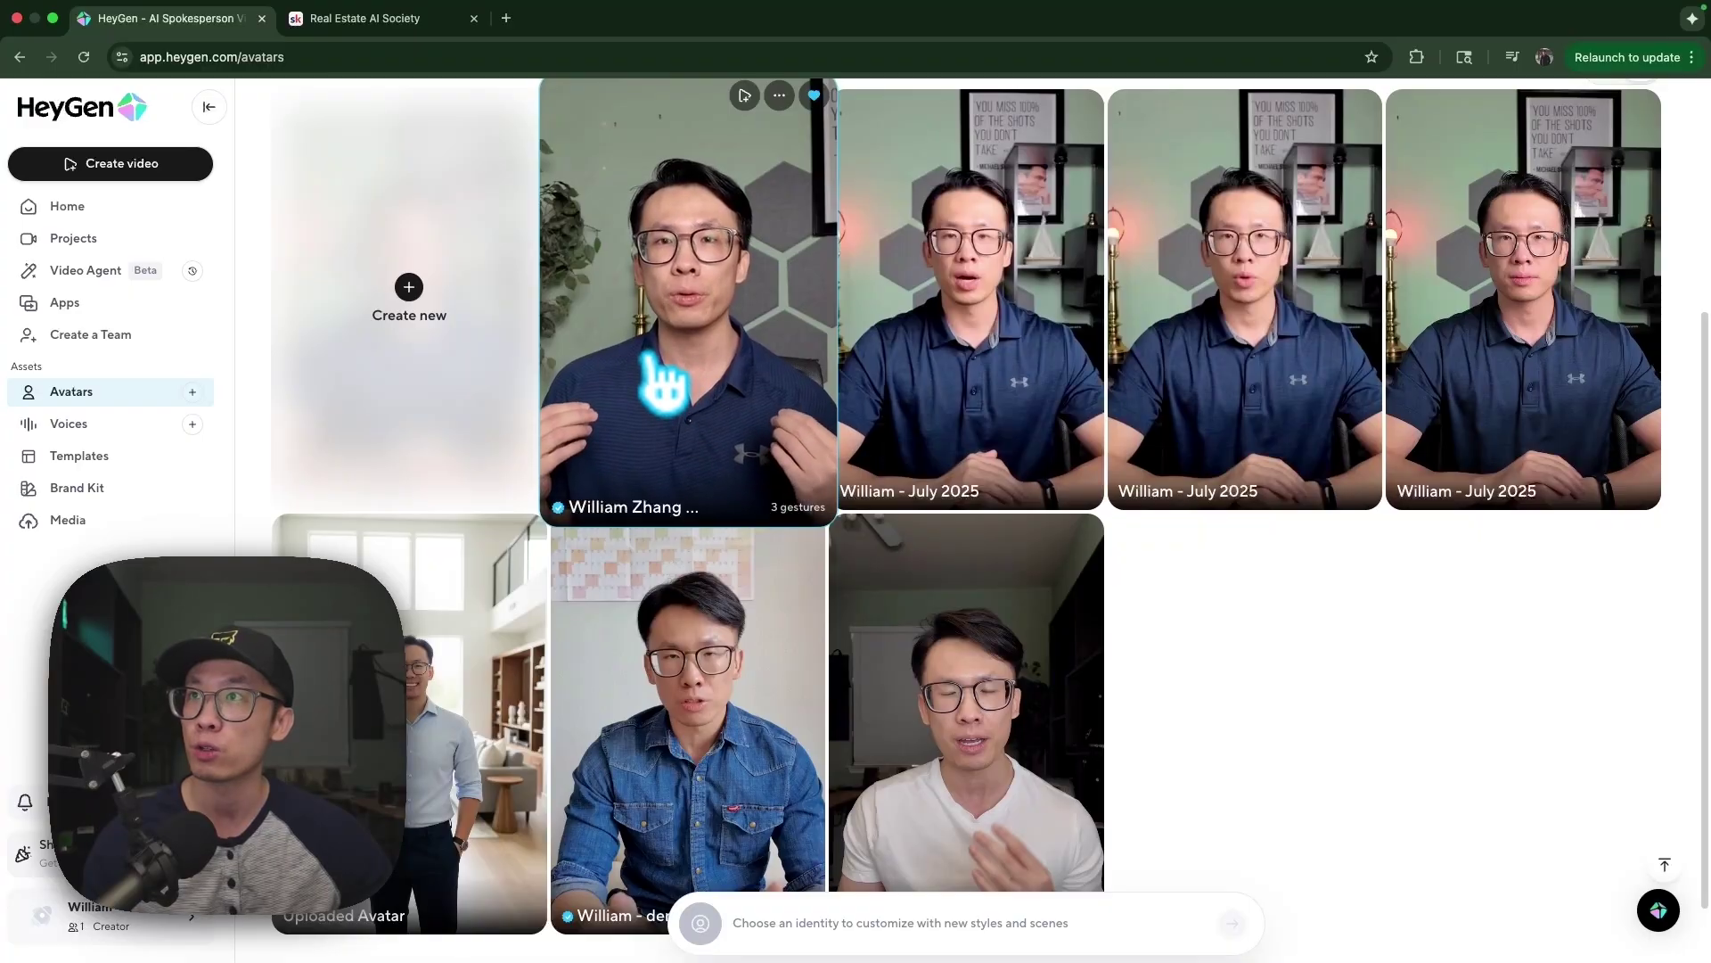
scroll(660, 382, up, 3)
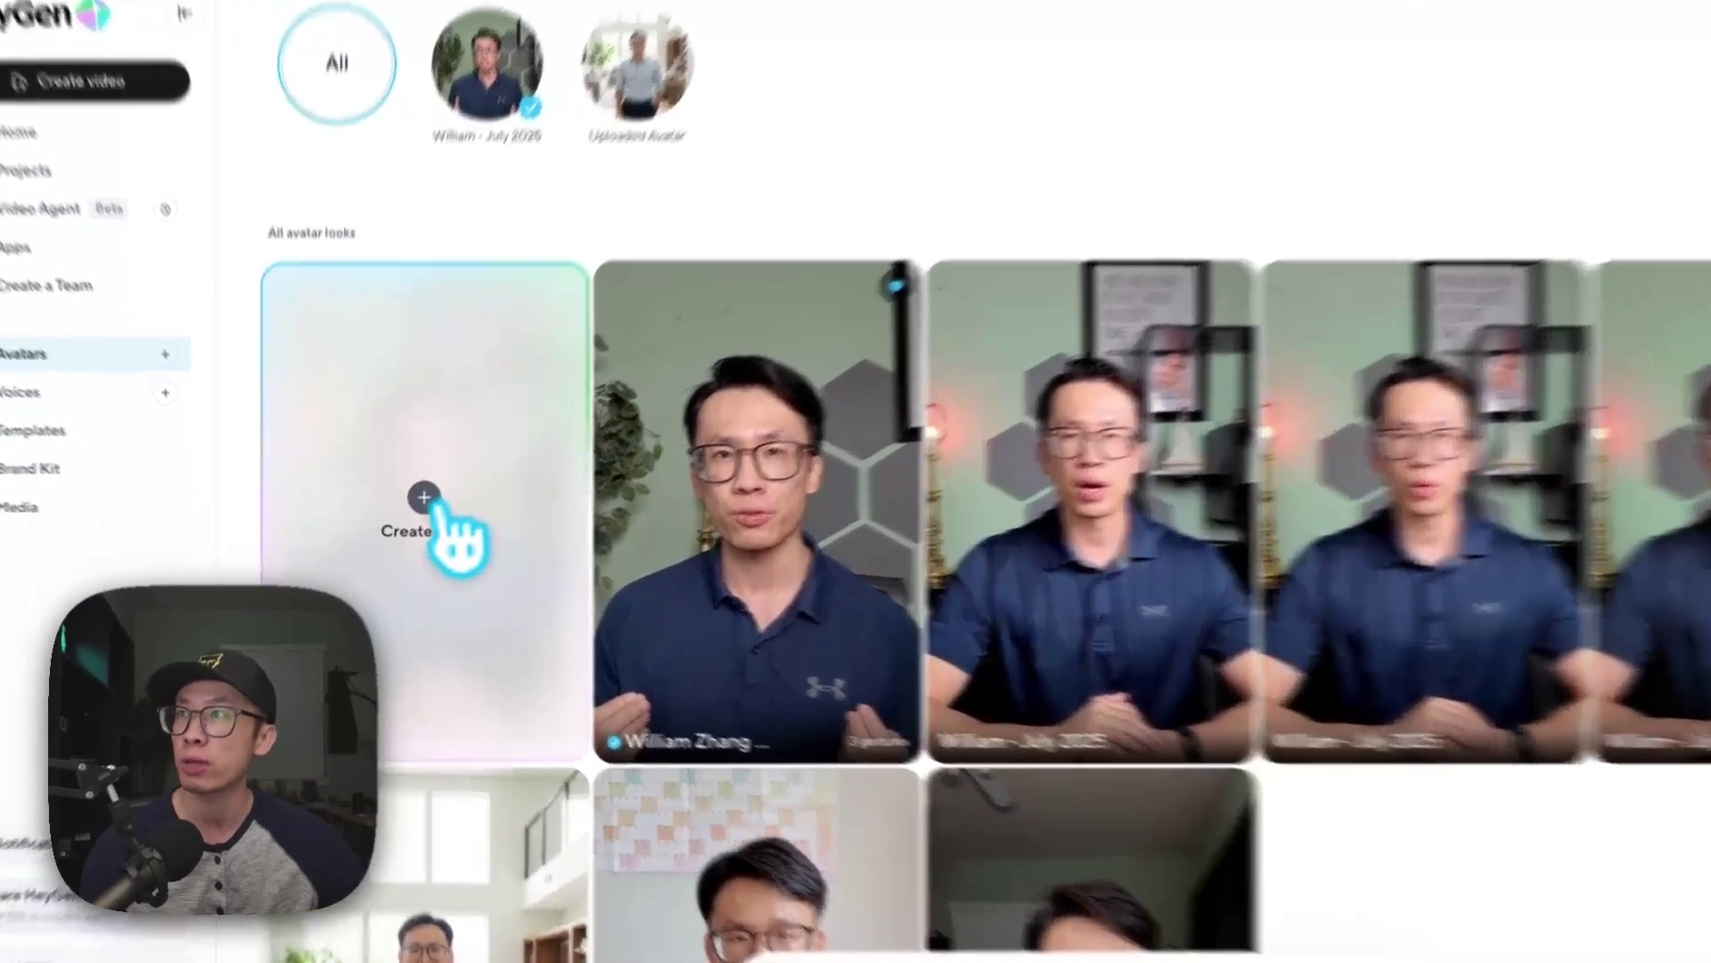
Start a new avatar from a photo, add the portrait with the orange background, and review the photo requirements.
click(421, 530)
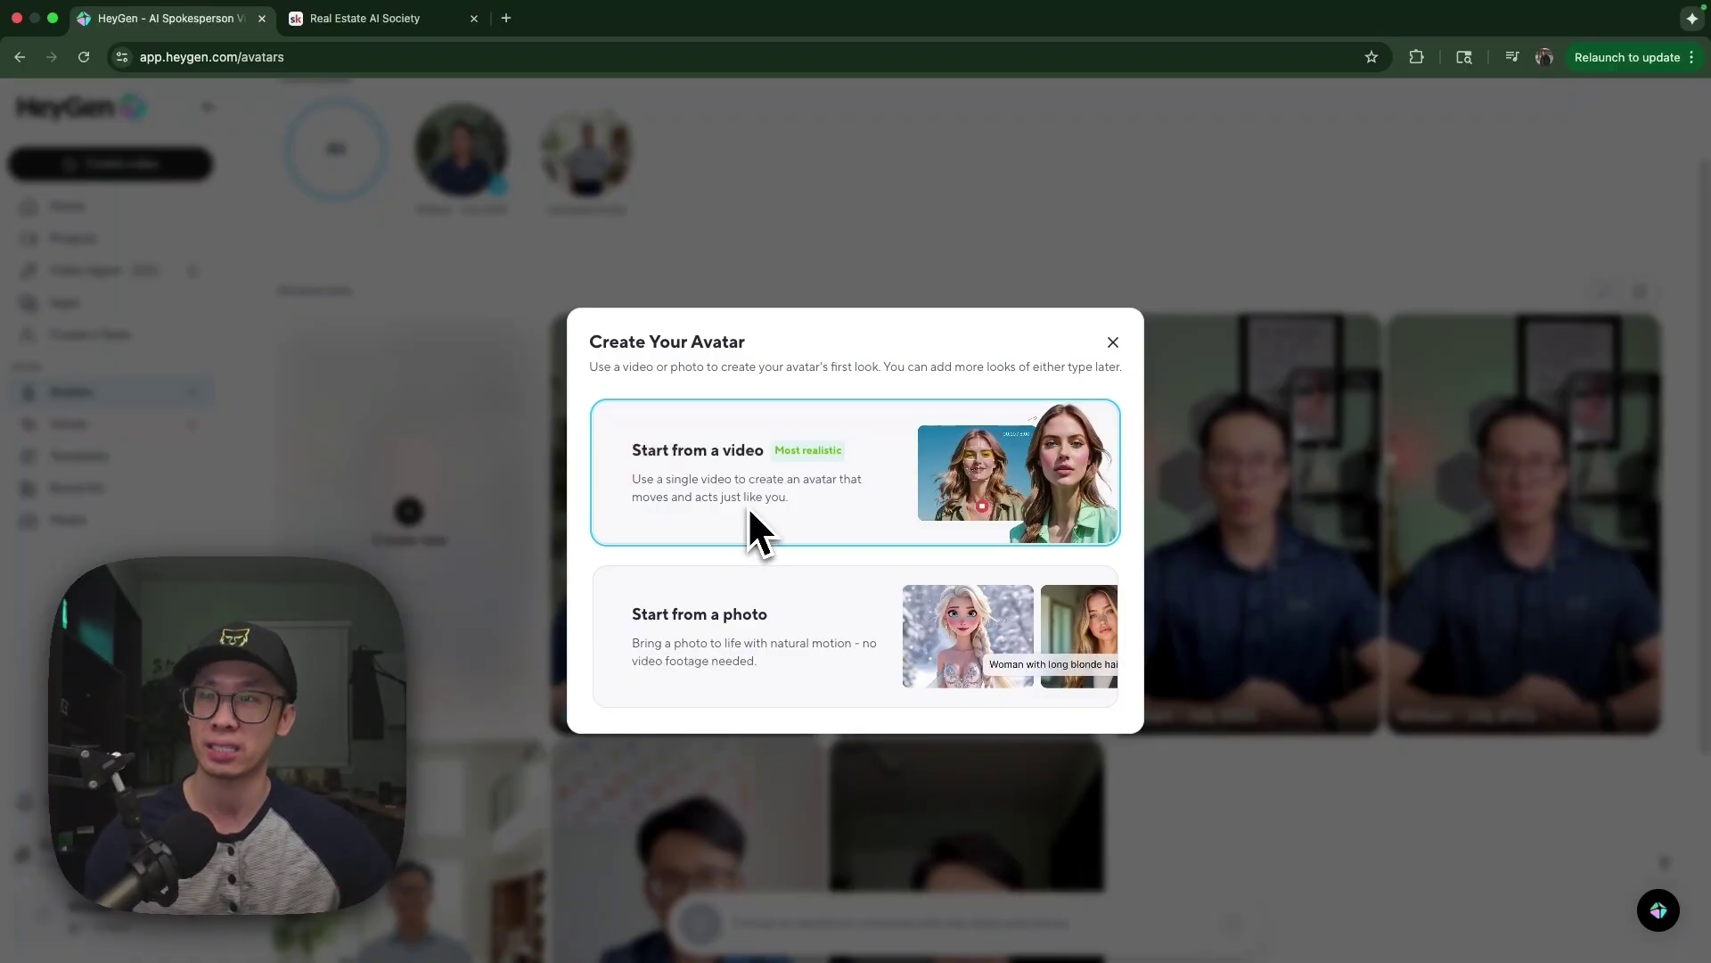
click(743, 629)
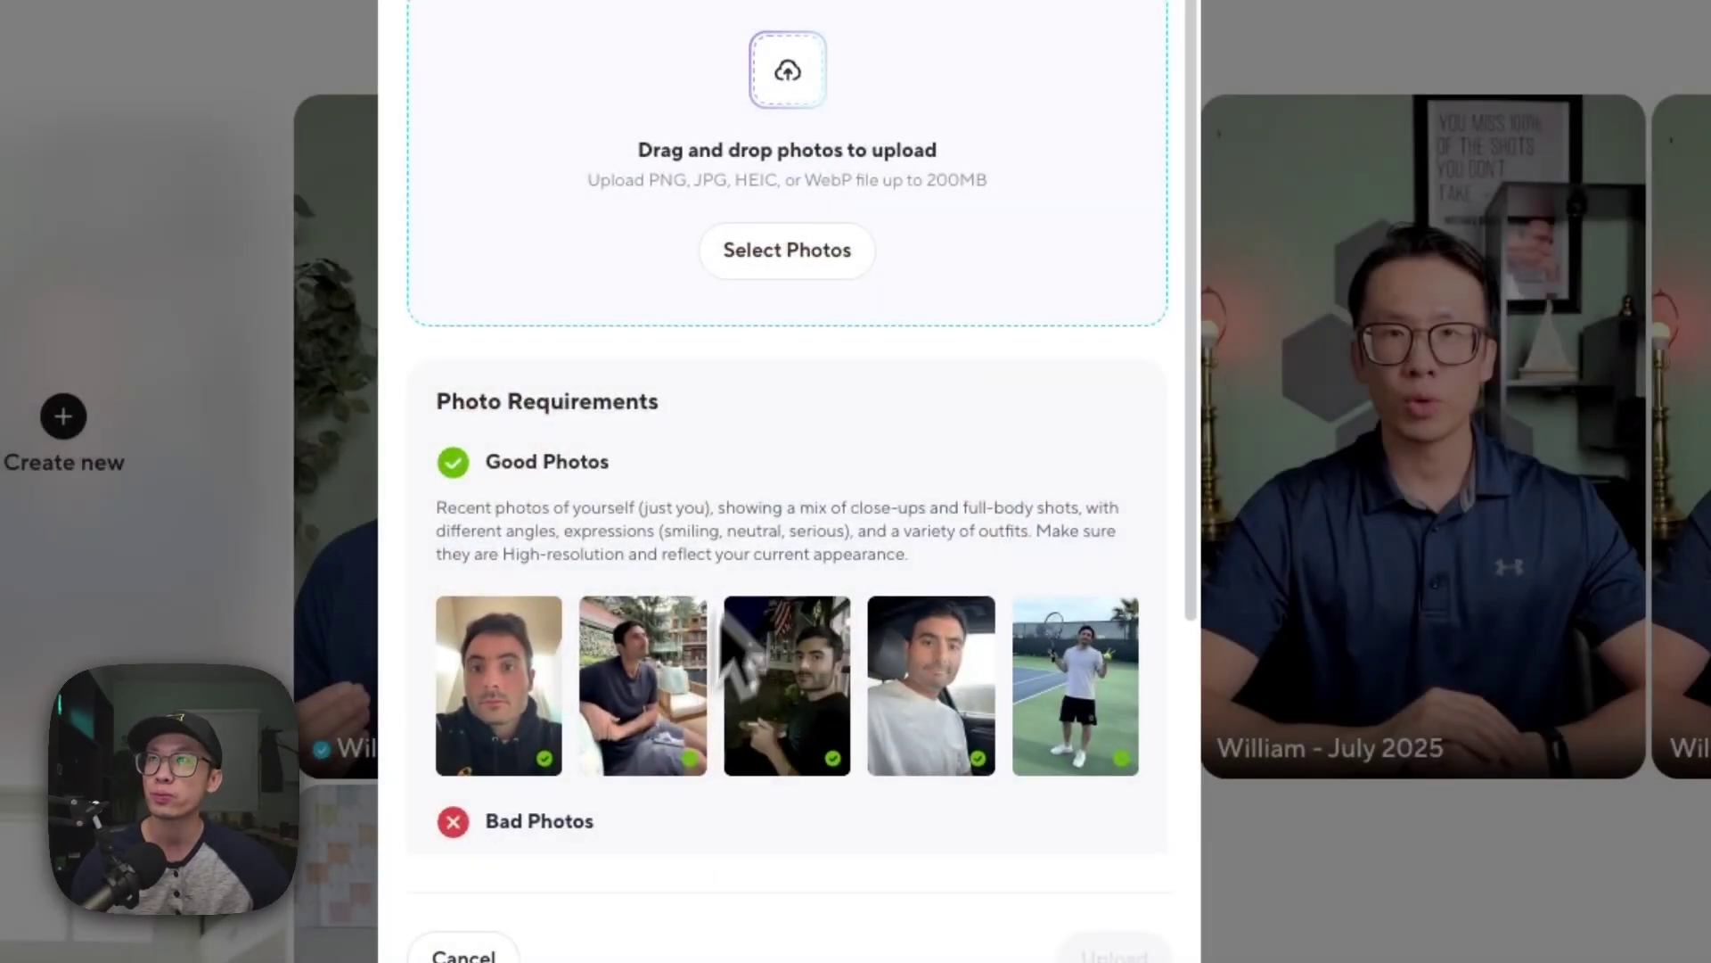
click(808, 254)
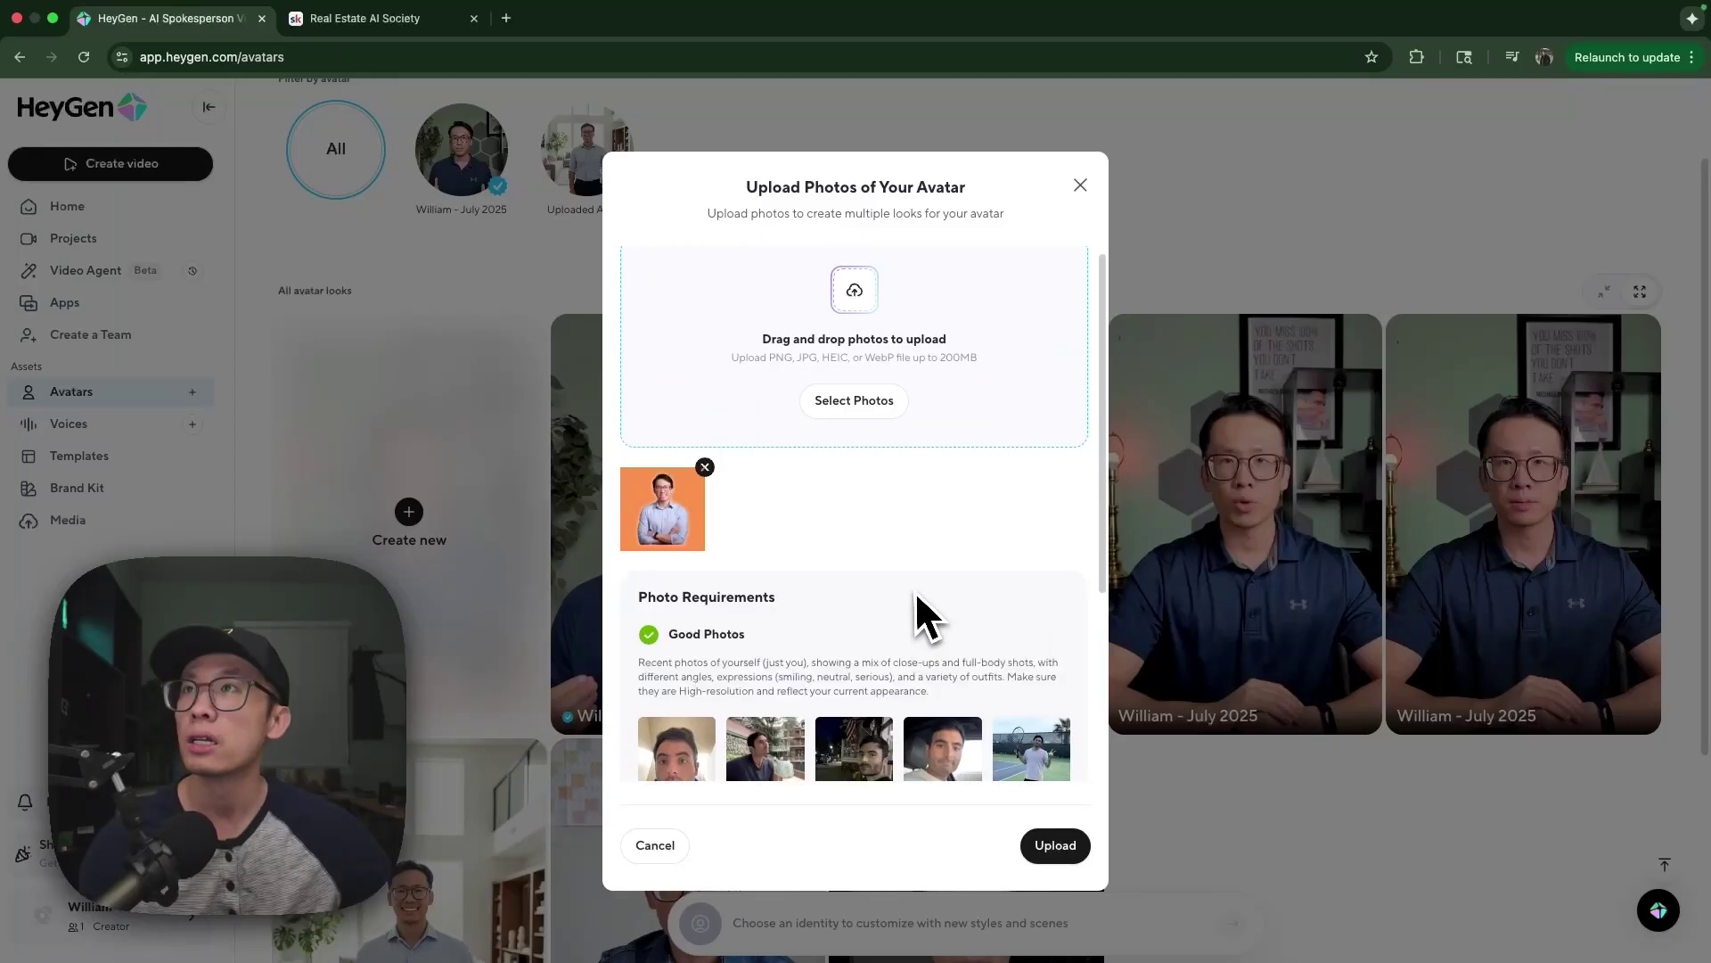
scroll(888, 419, down, 3)
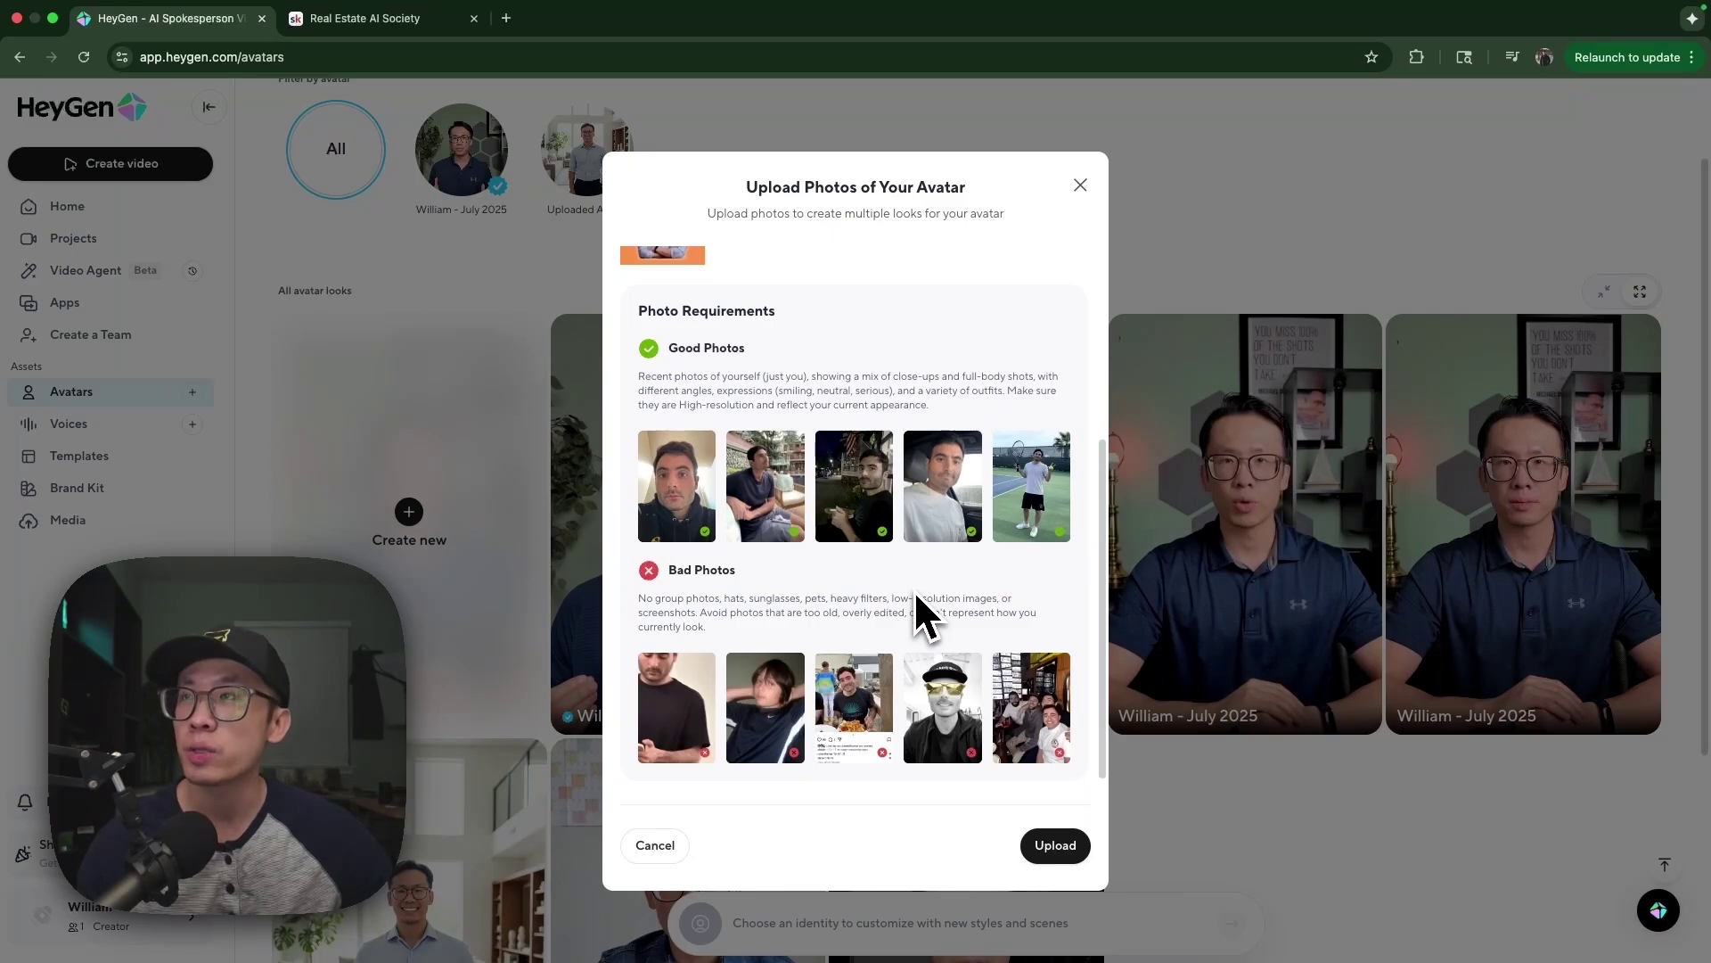
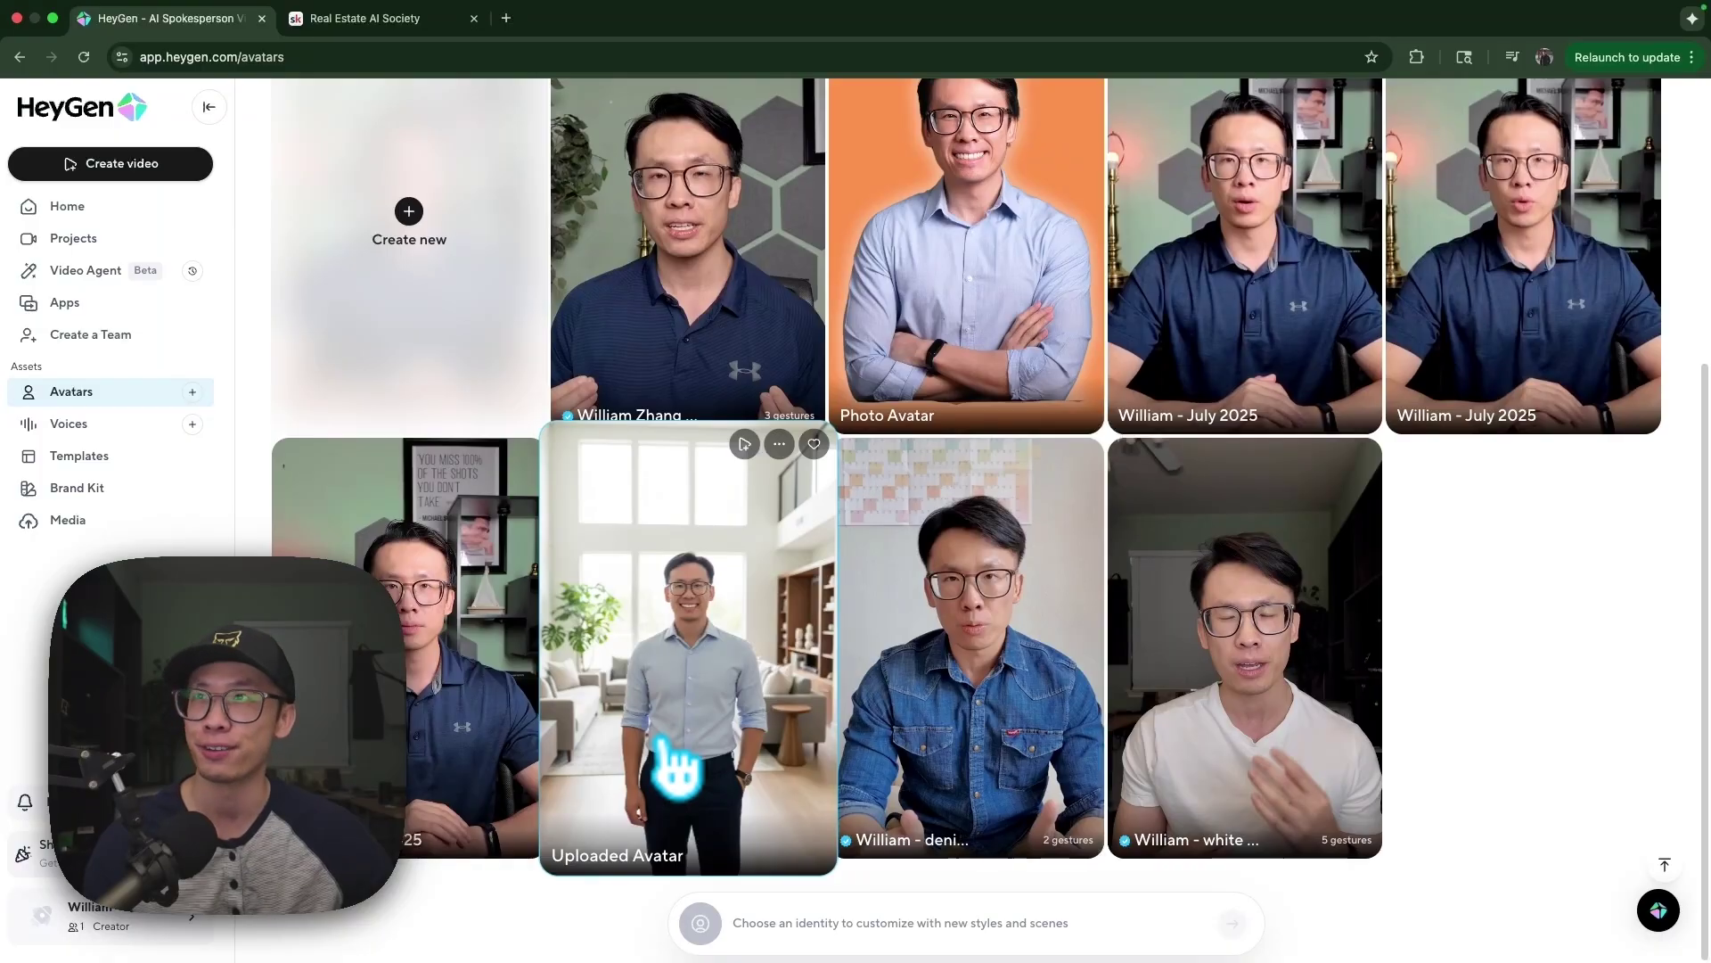
Generate a motion look for Uploaded Avatar with the Talking Naturally (Default) template, the Kling motion engine and 1 generation.
click(747, 445)
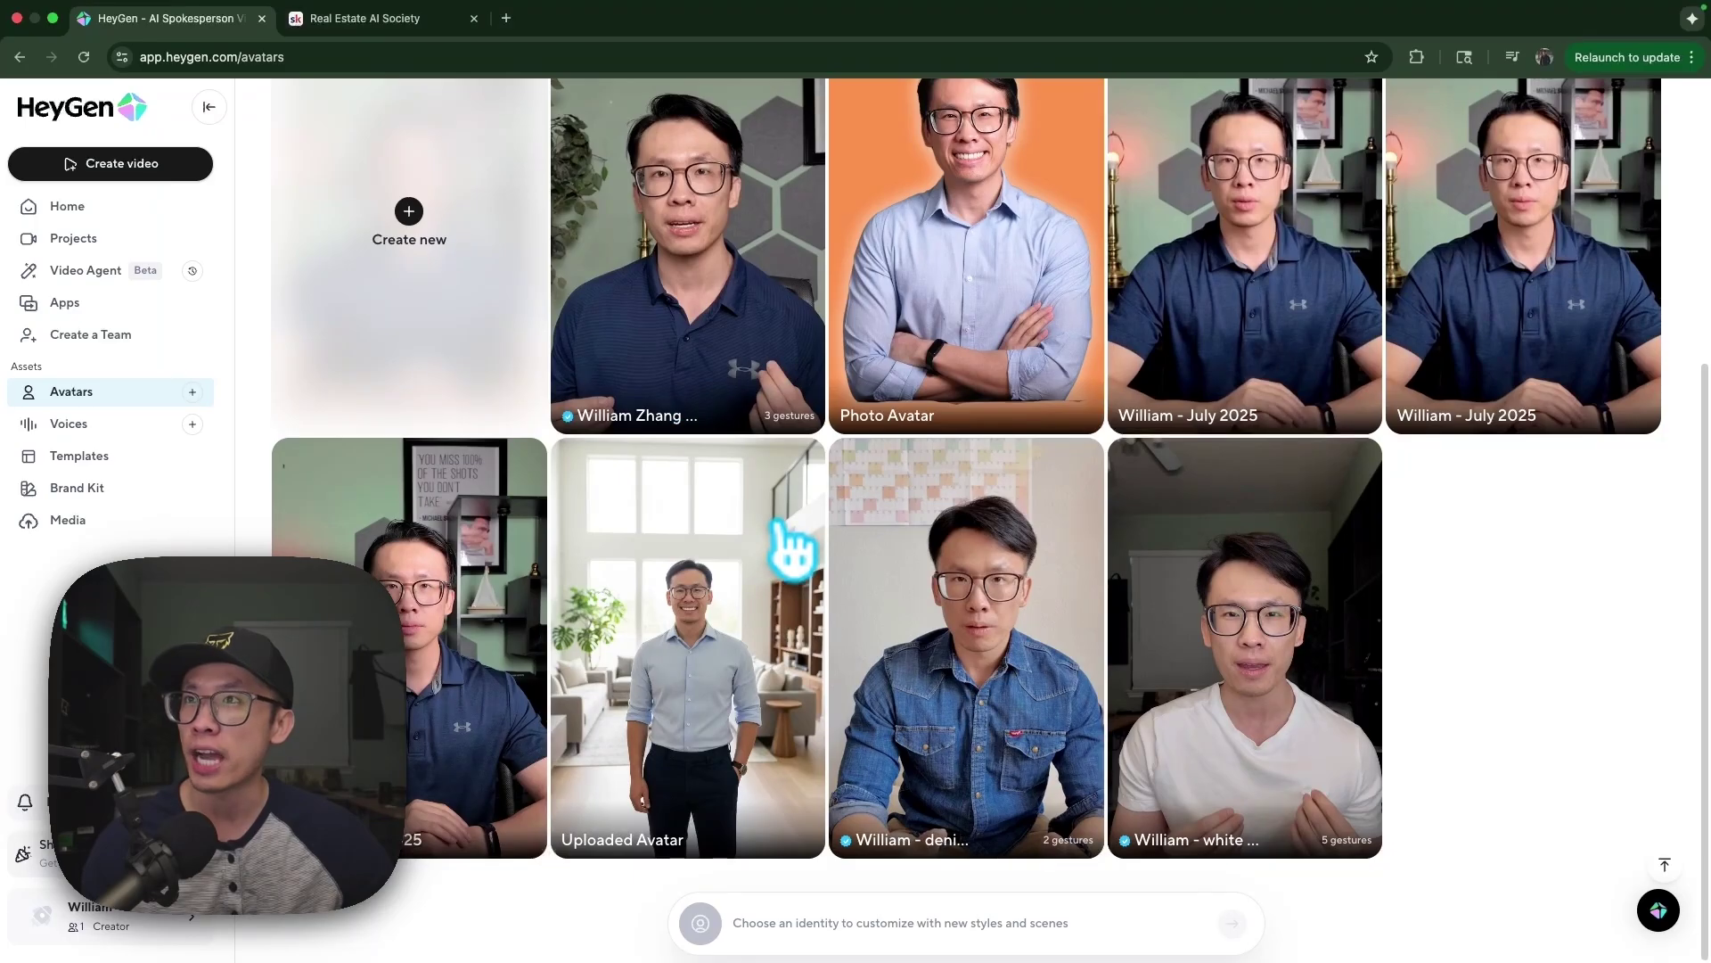
click(780, 445)
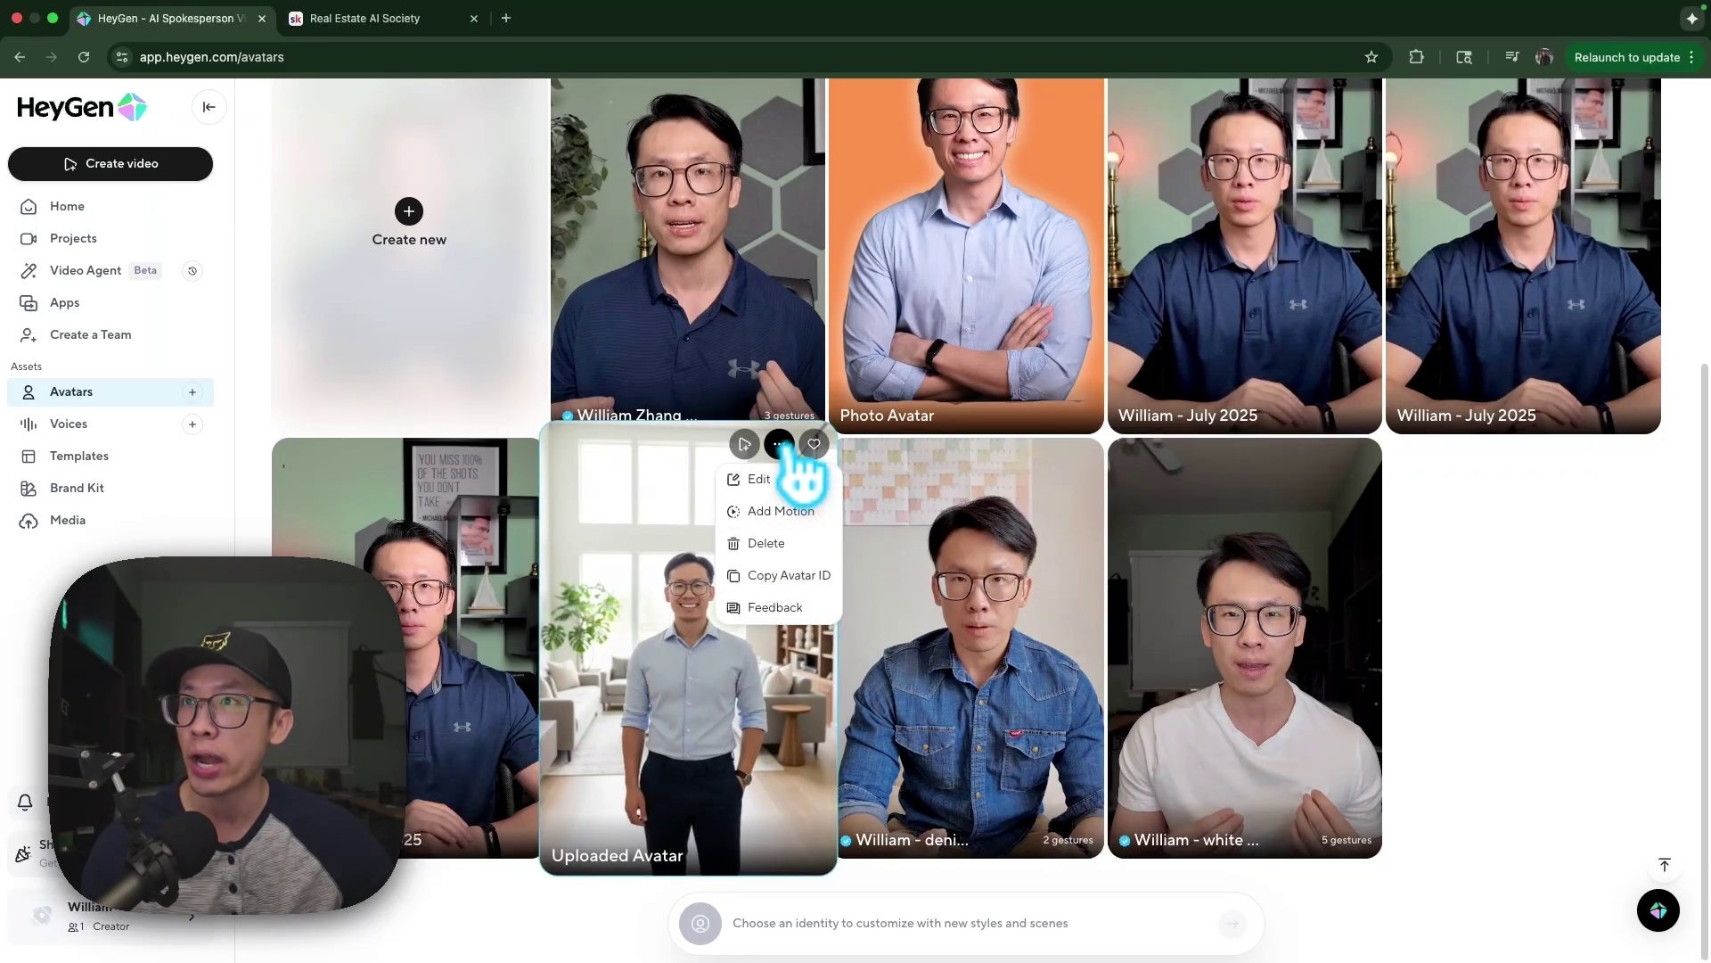
click(796, 528)
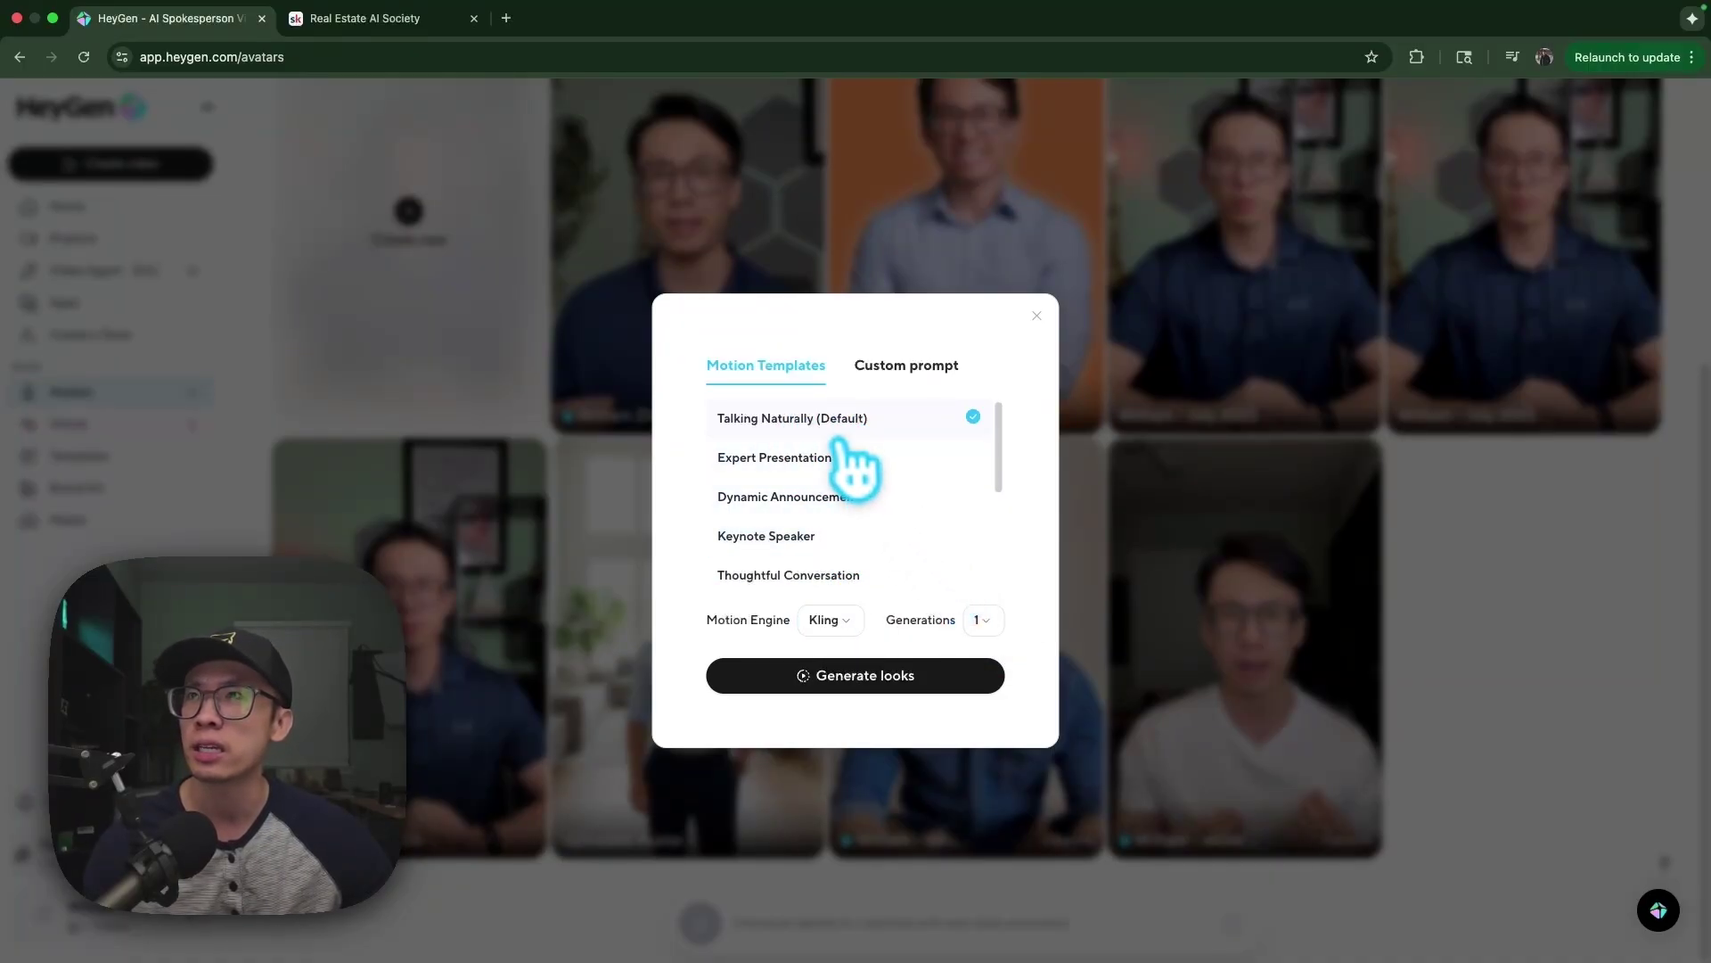
scroll(855, 486, down, 3)
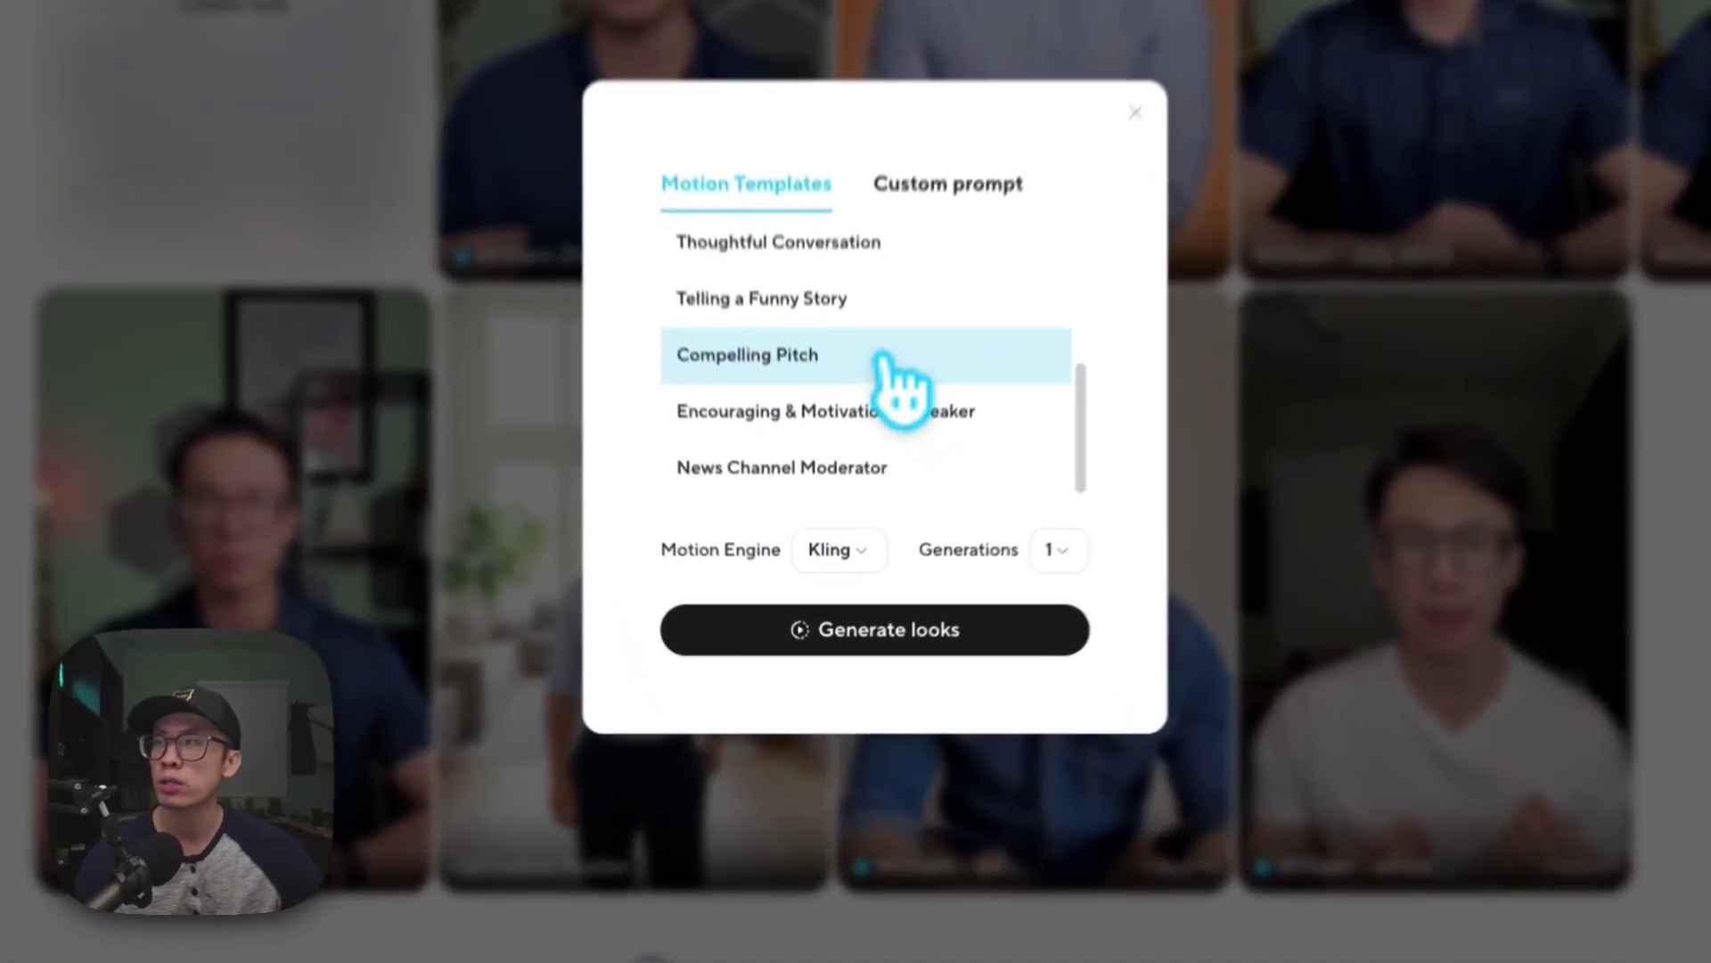
click(861, 484)
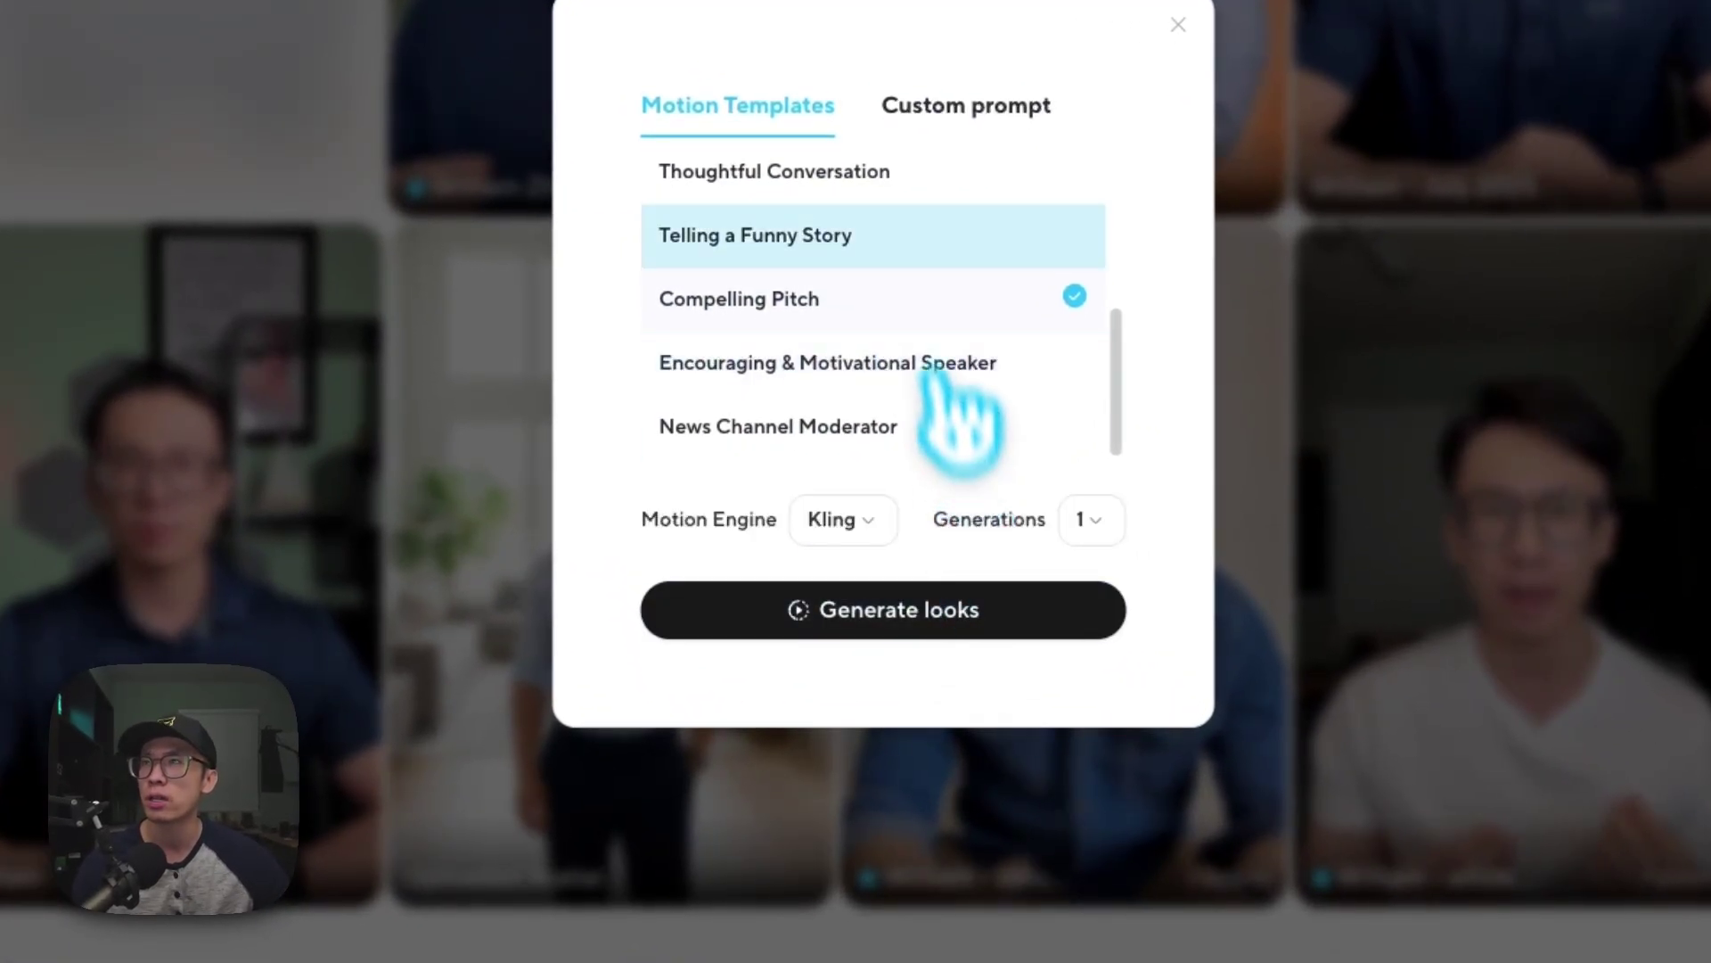
scroll(932, 357, up, 4)
click(900, 201)
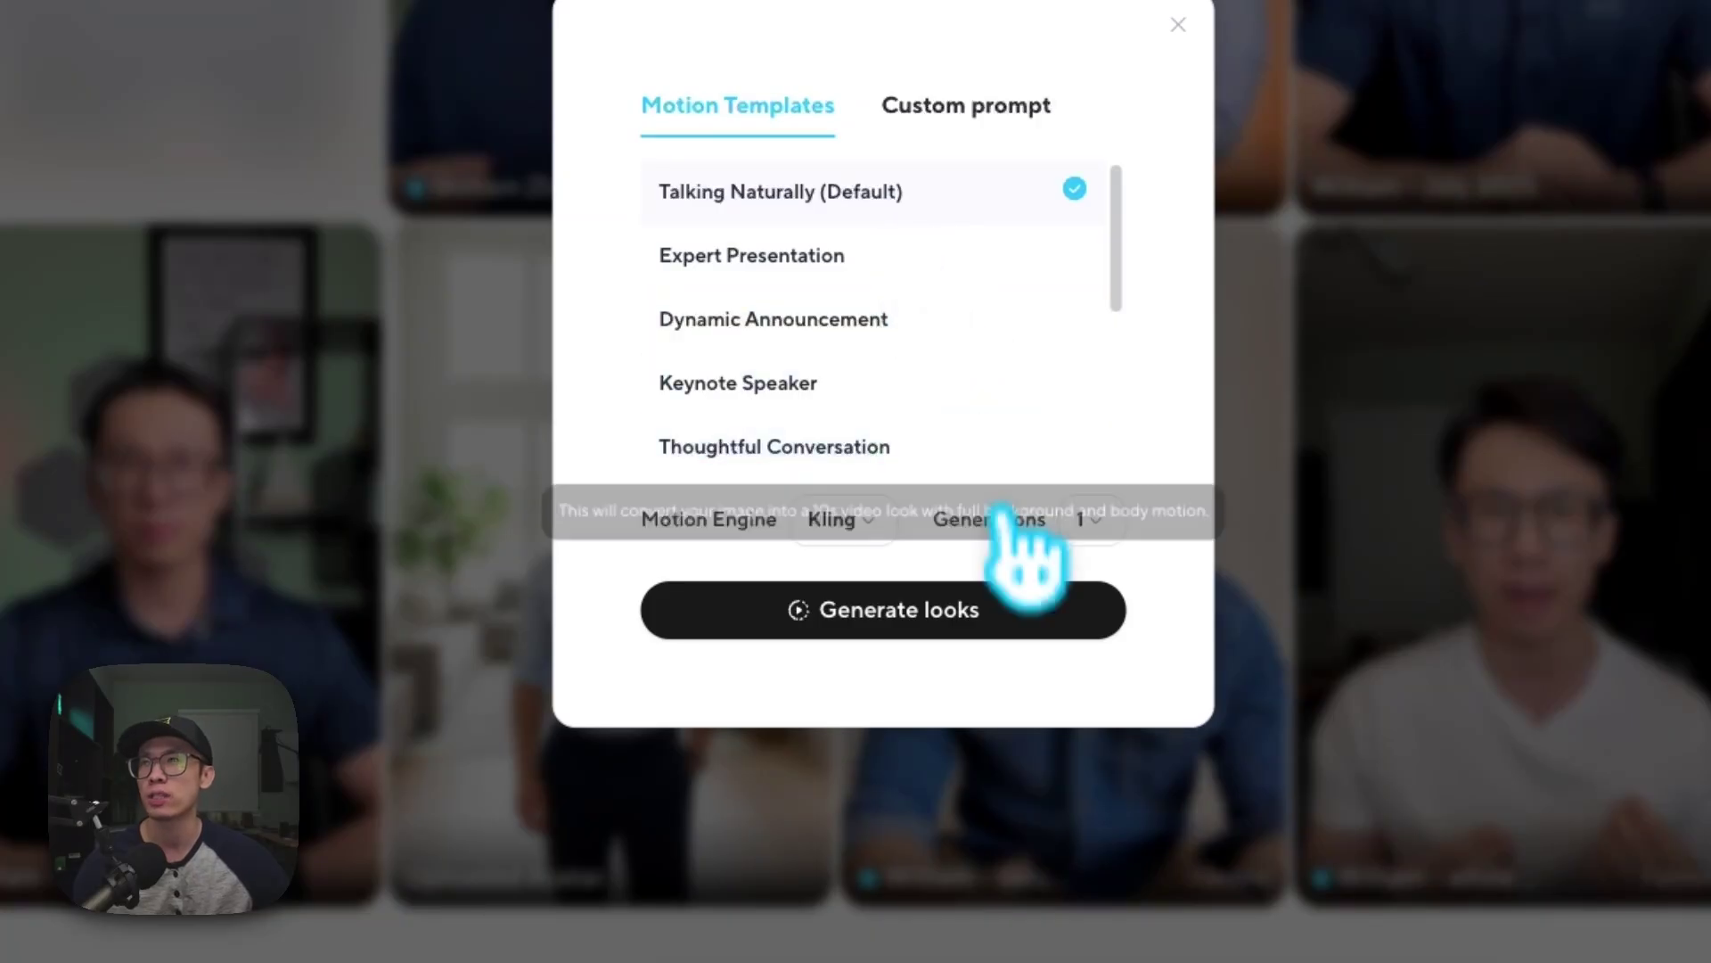
click(985, 615)
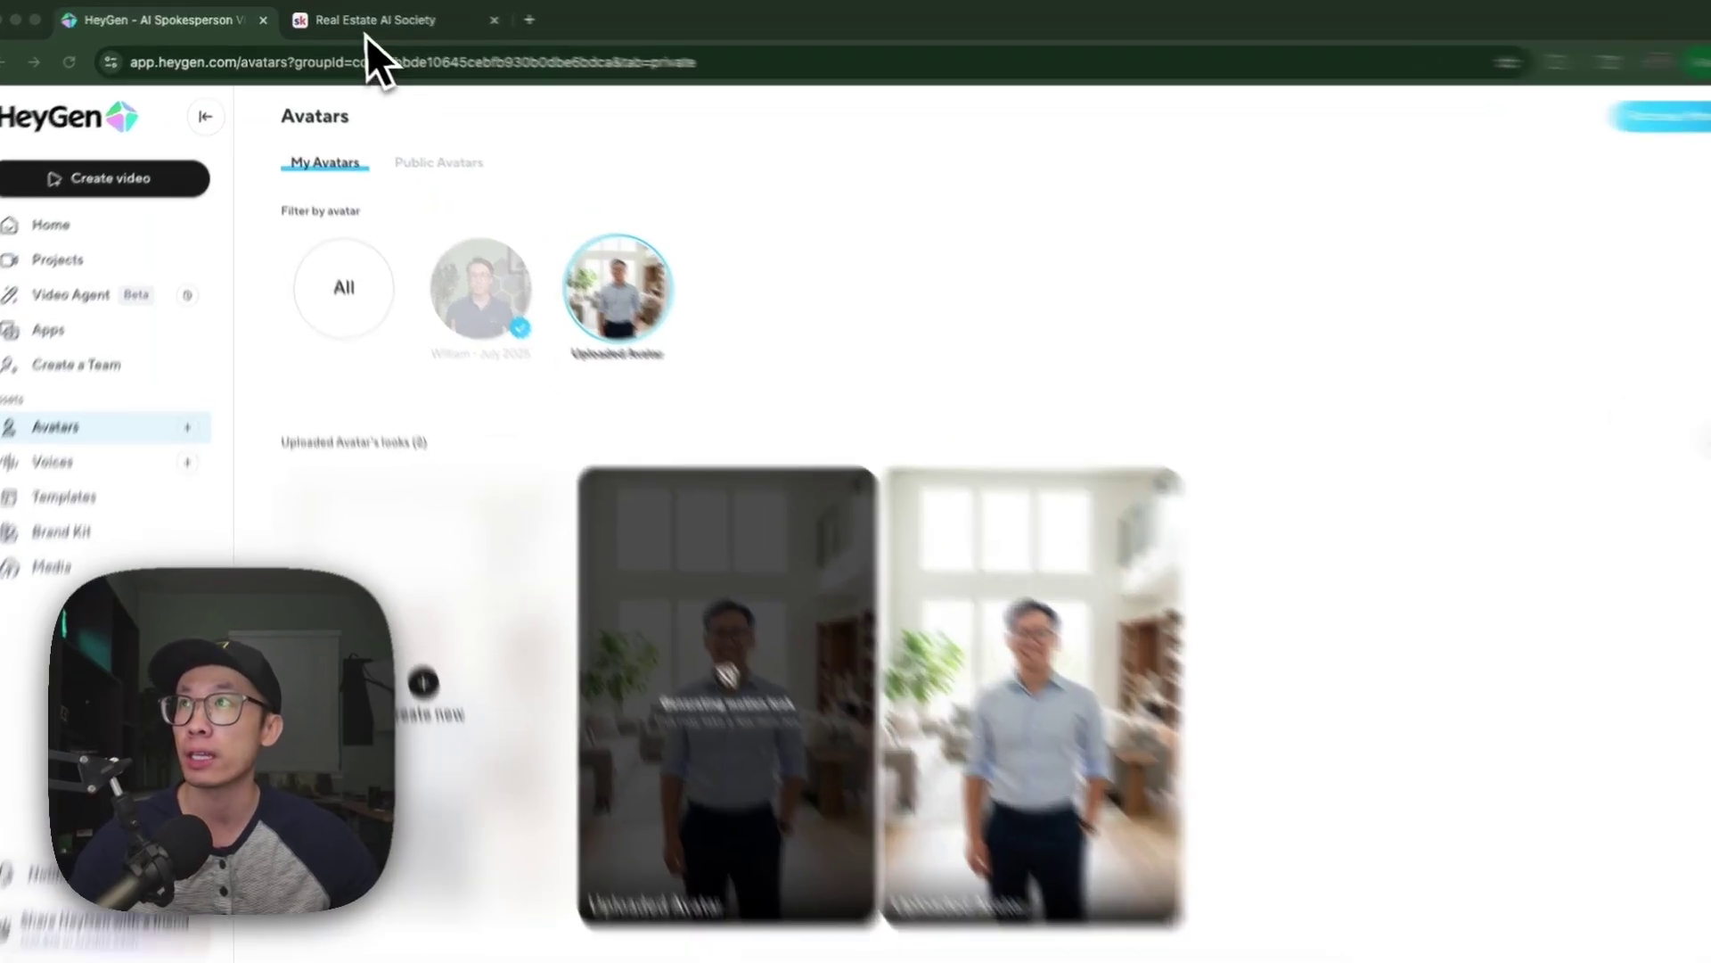
Switch to the Real Estate AI Society community on Skool and filter its posts to YouTube Resources.
click(366, 32)
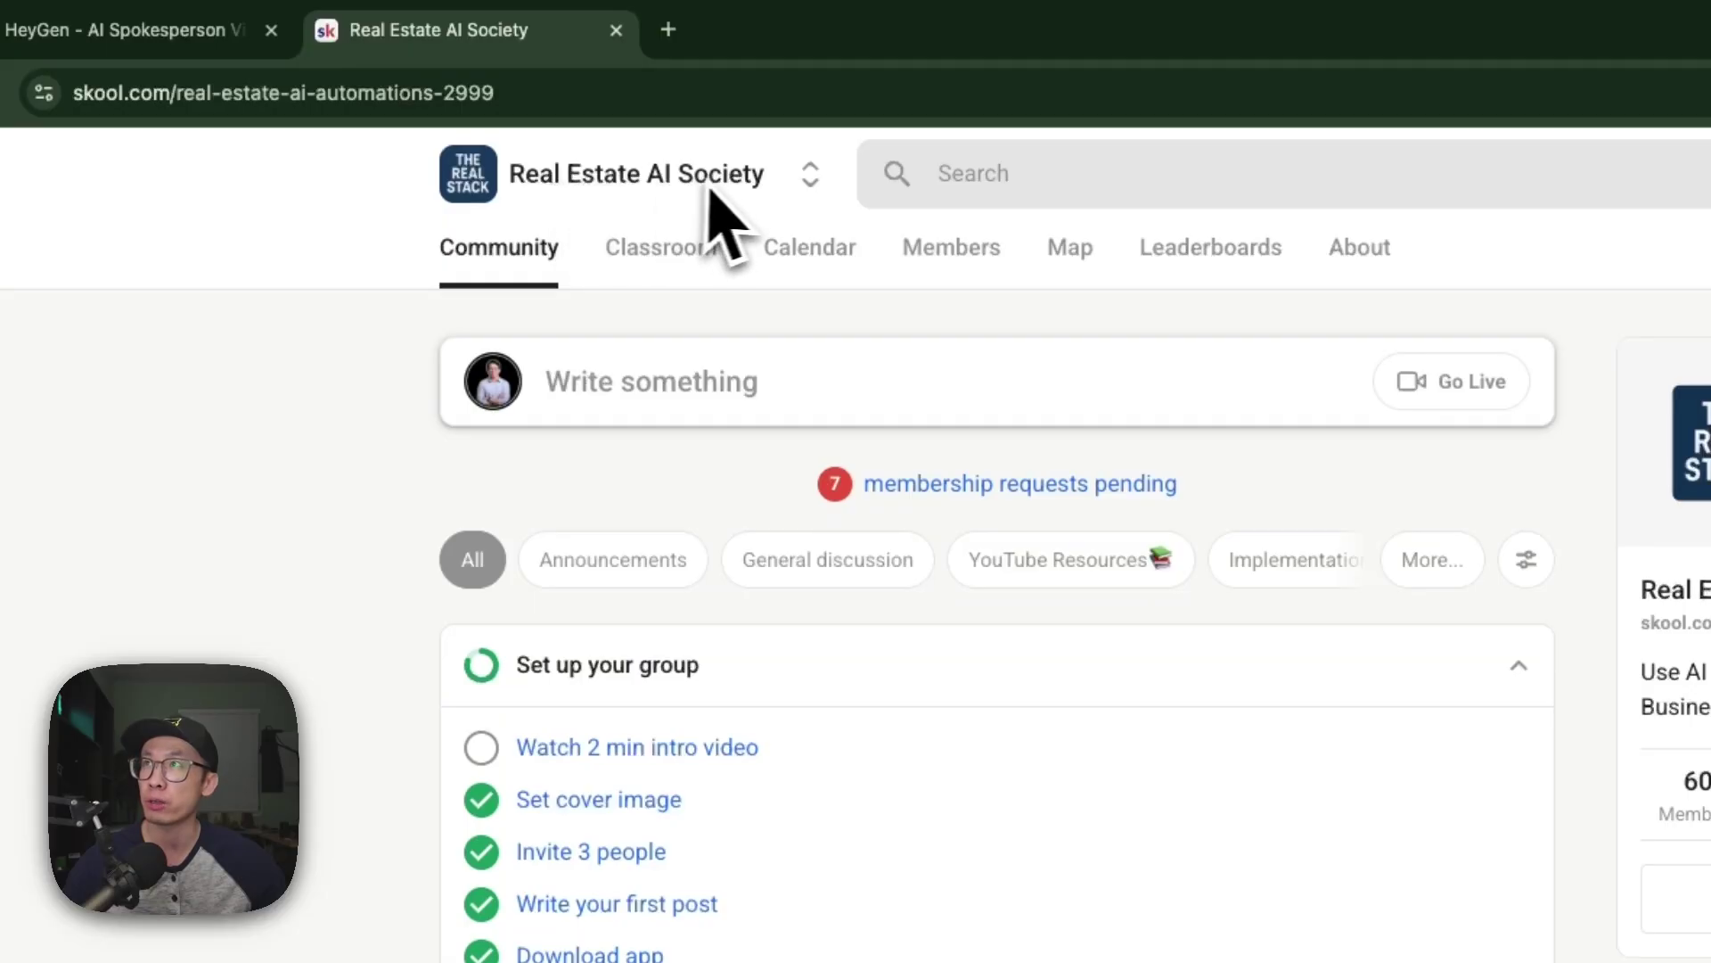
click(1083, 599)
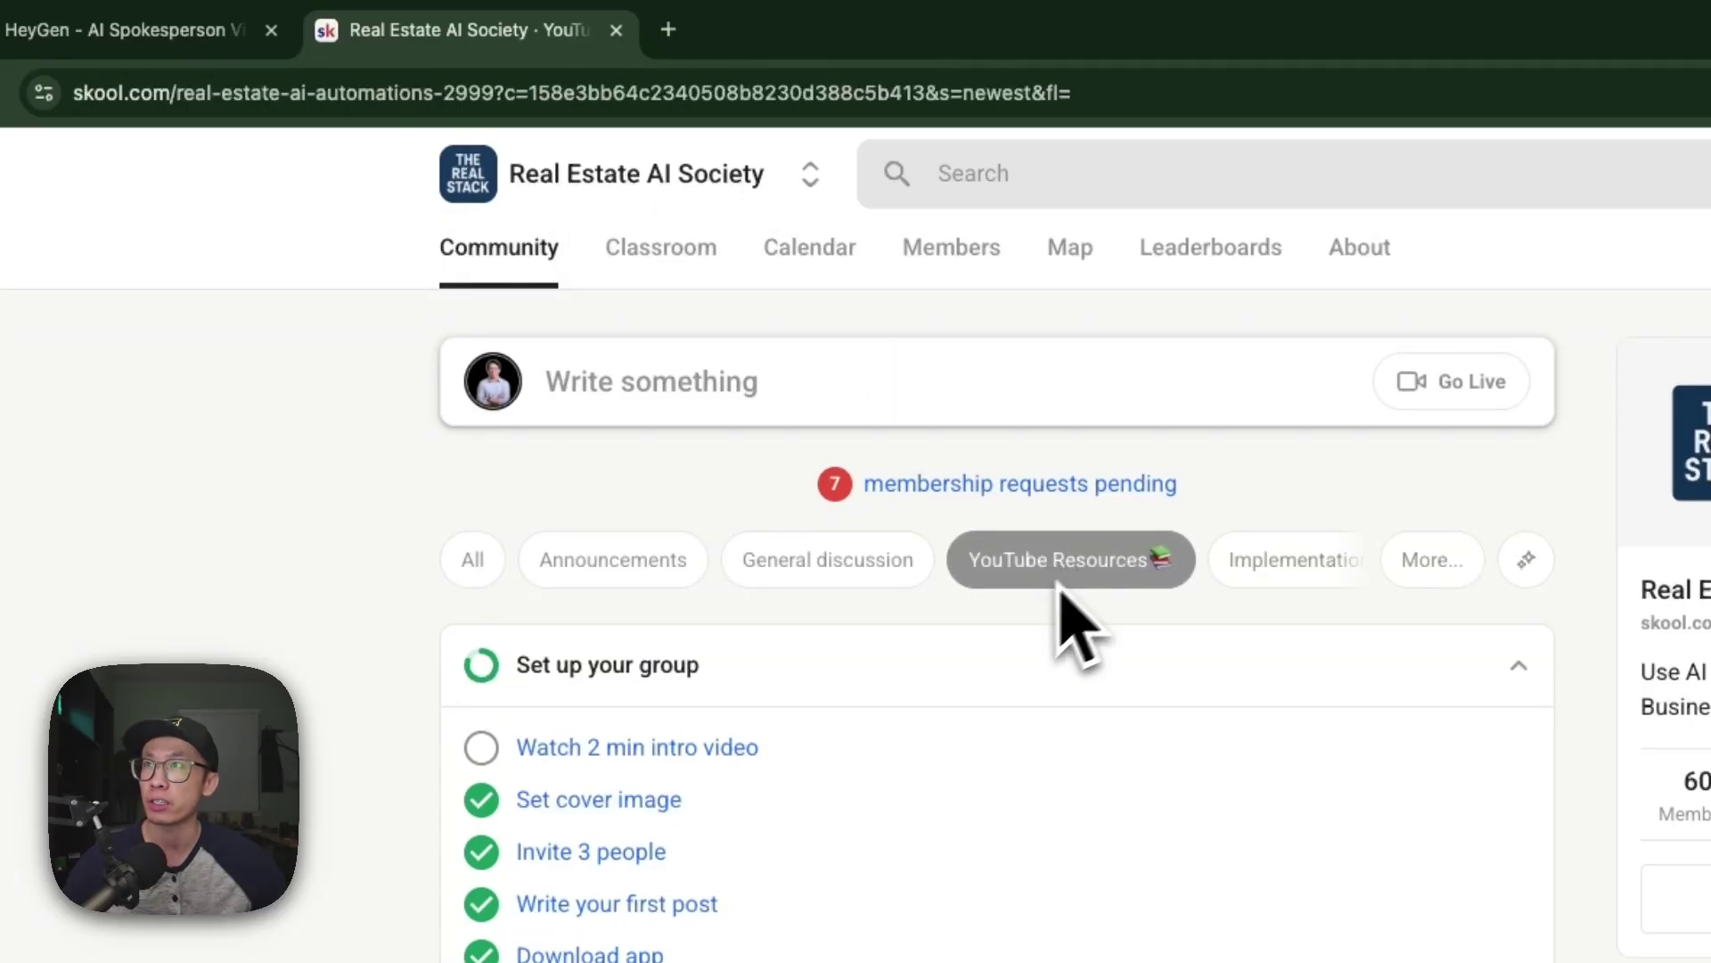
Open the post about creating real estate headshots for free using A.I., expand its full text to view the resource links, and close it.
scroll(325, 680, down, 8)
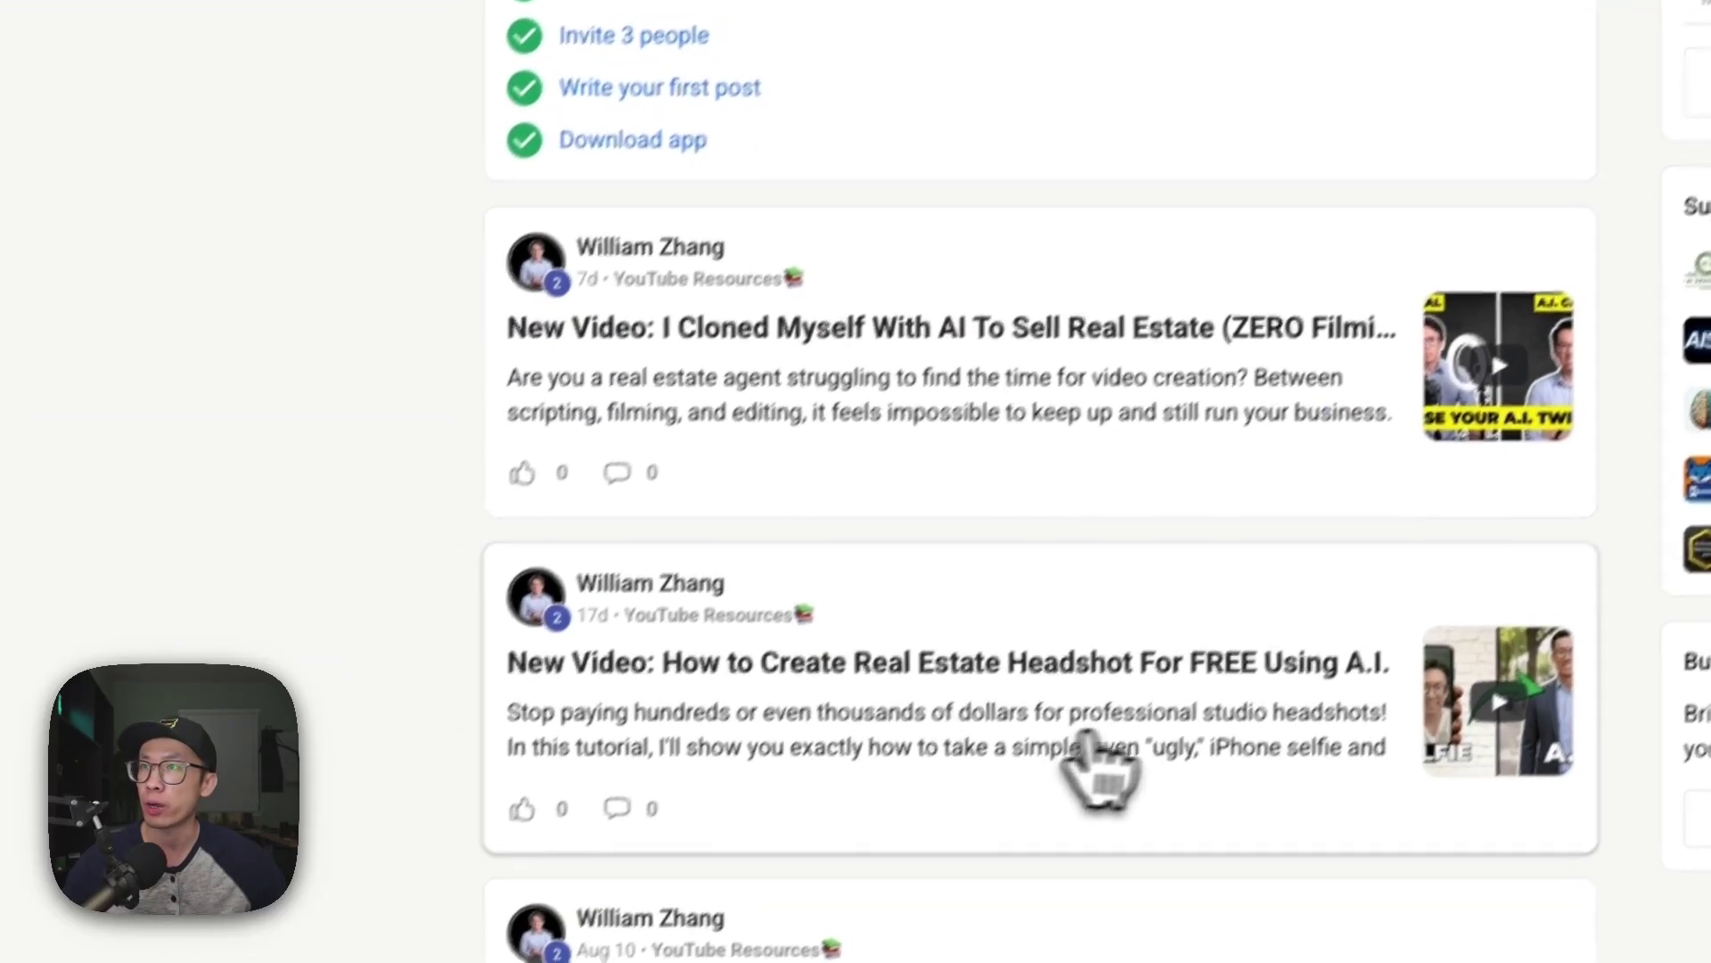
click(1226, 716)
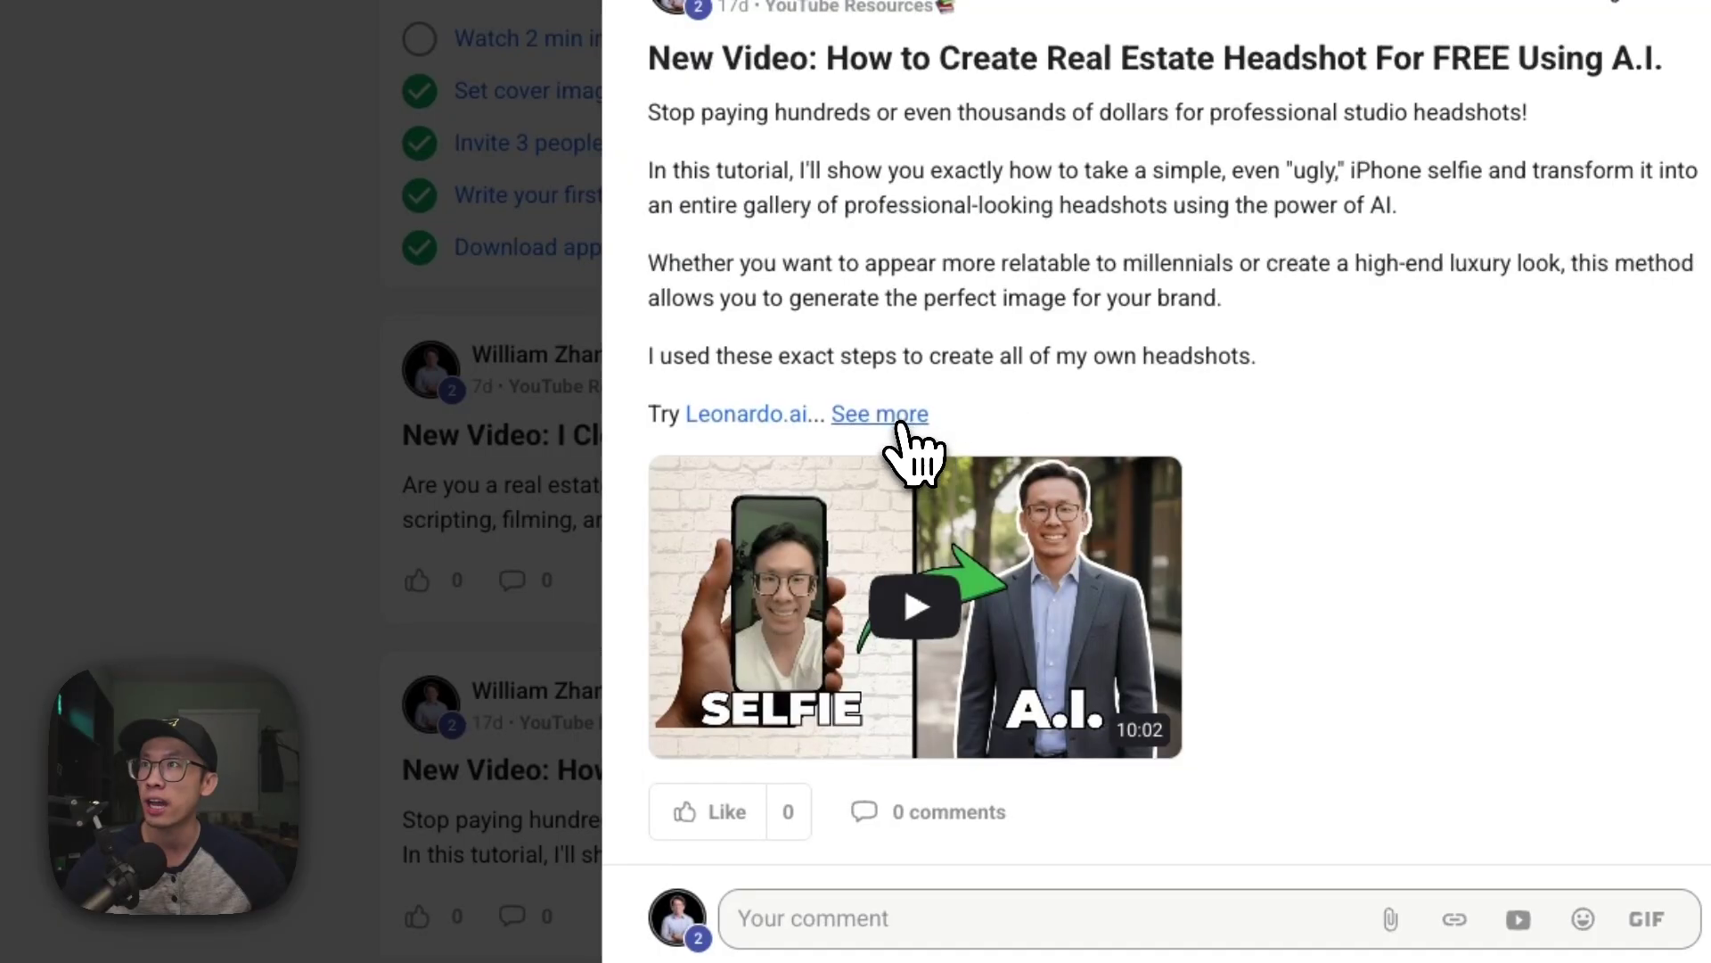
click(902, 421)
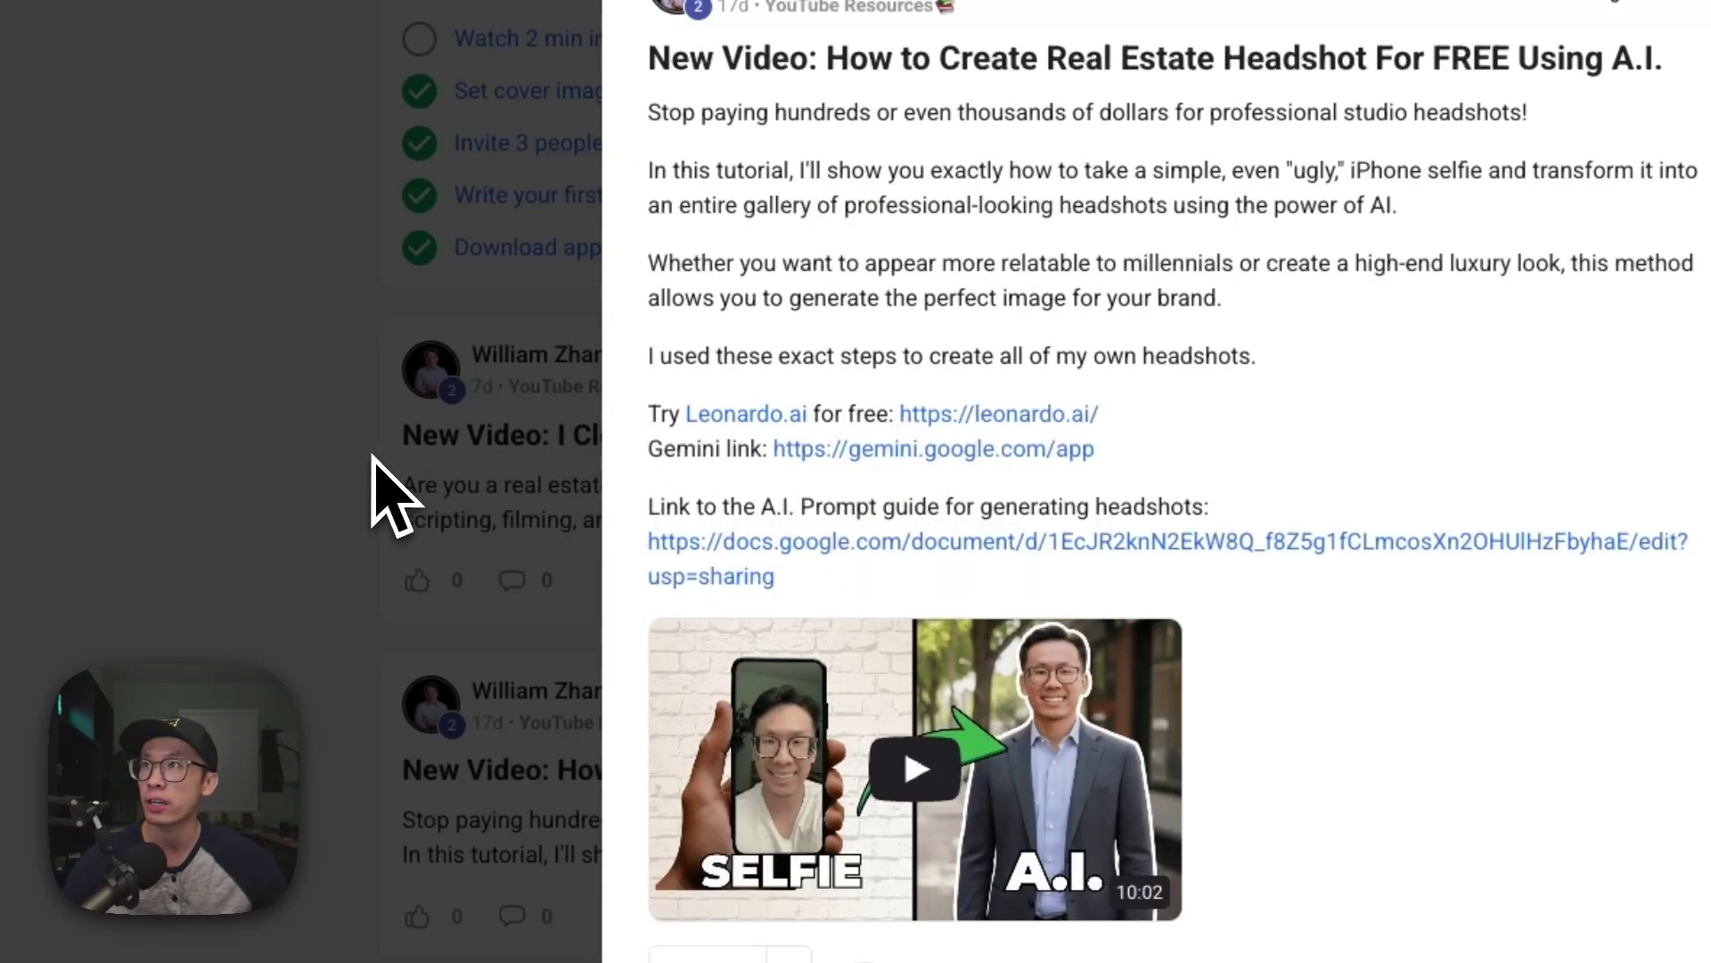
click(393, 494)
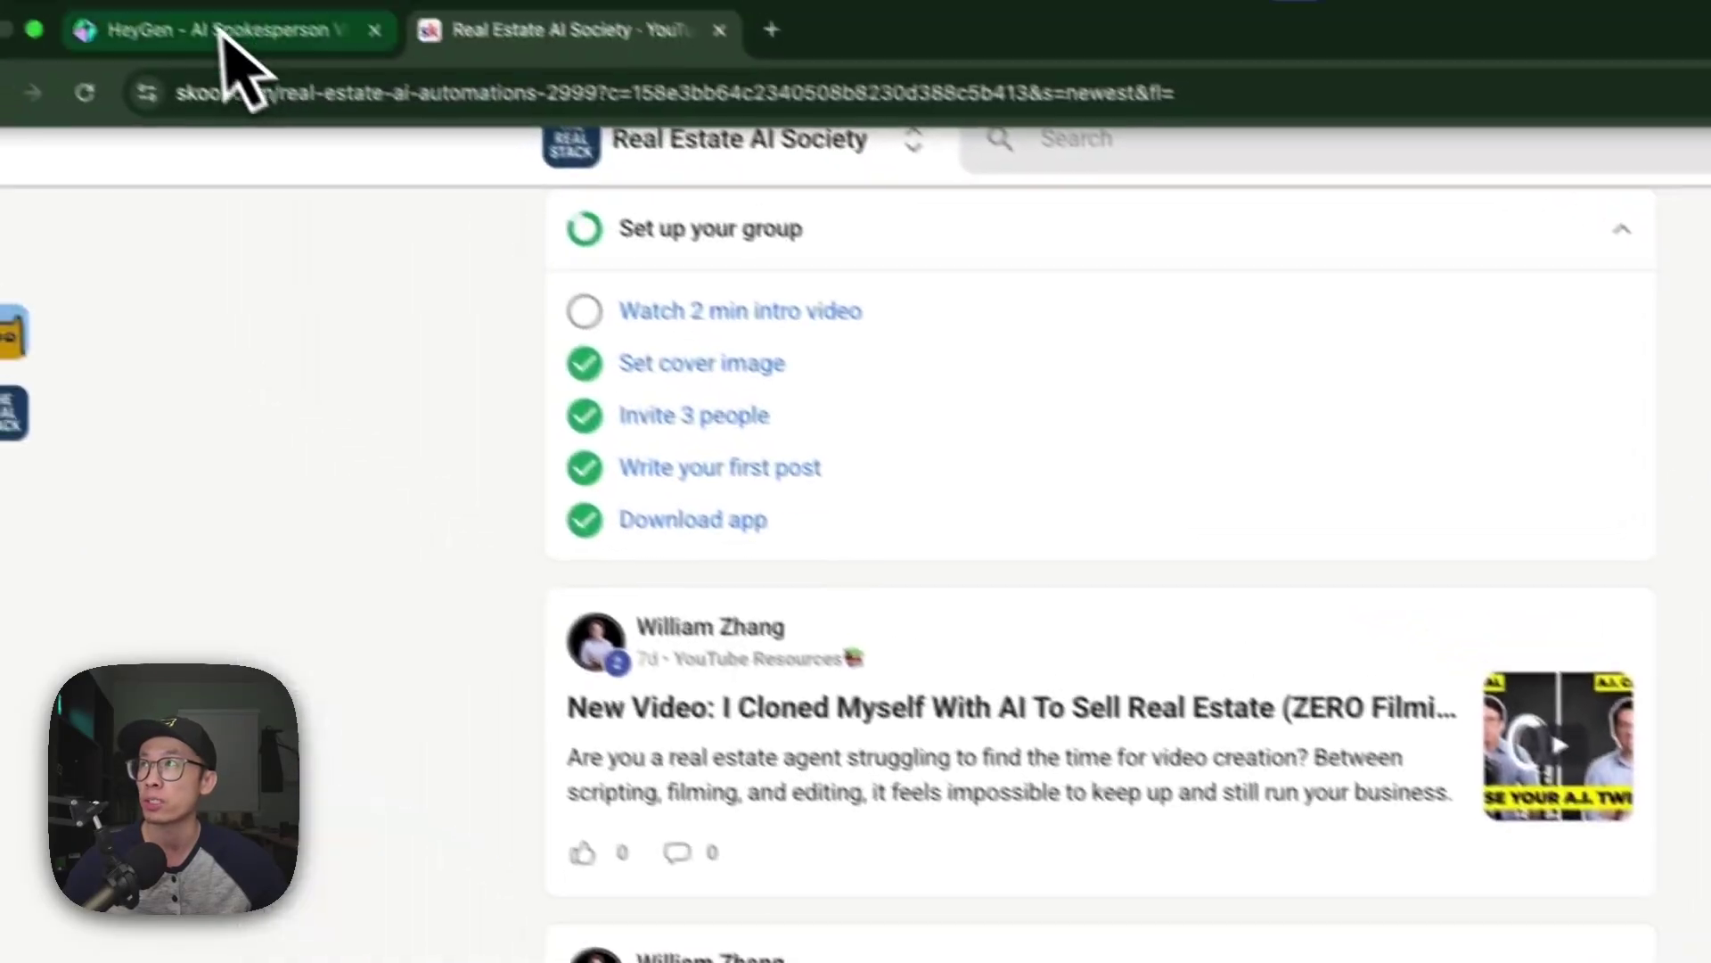
Switch back to HeyGen, play the generated motion look of Uploaded Avatar, and compare it with the original still look.
click(217, 34)
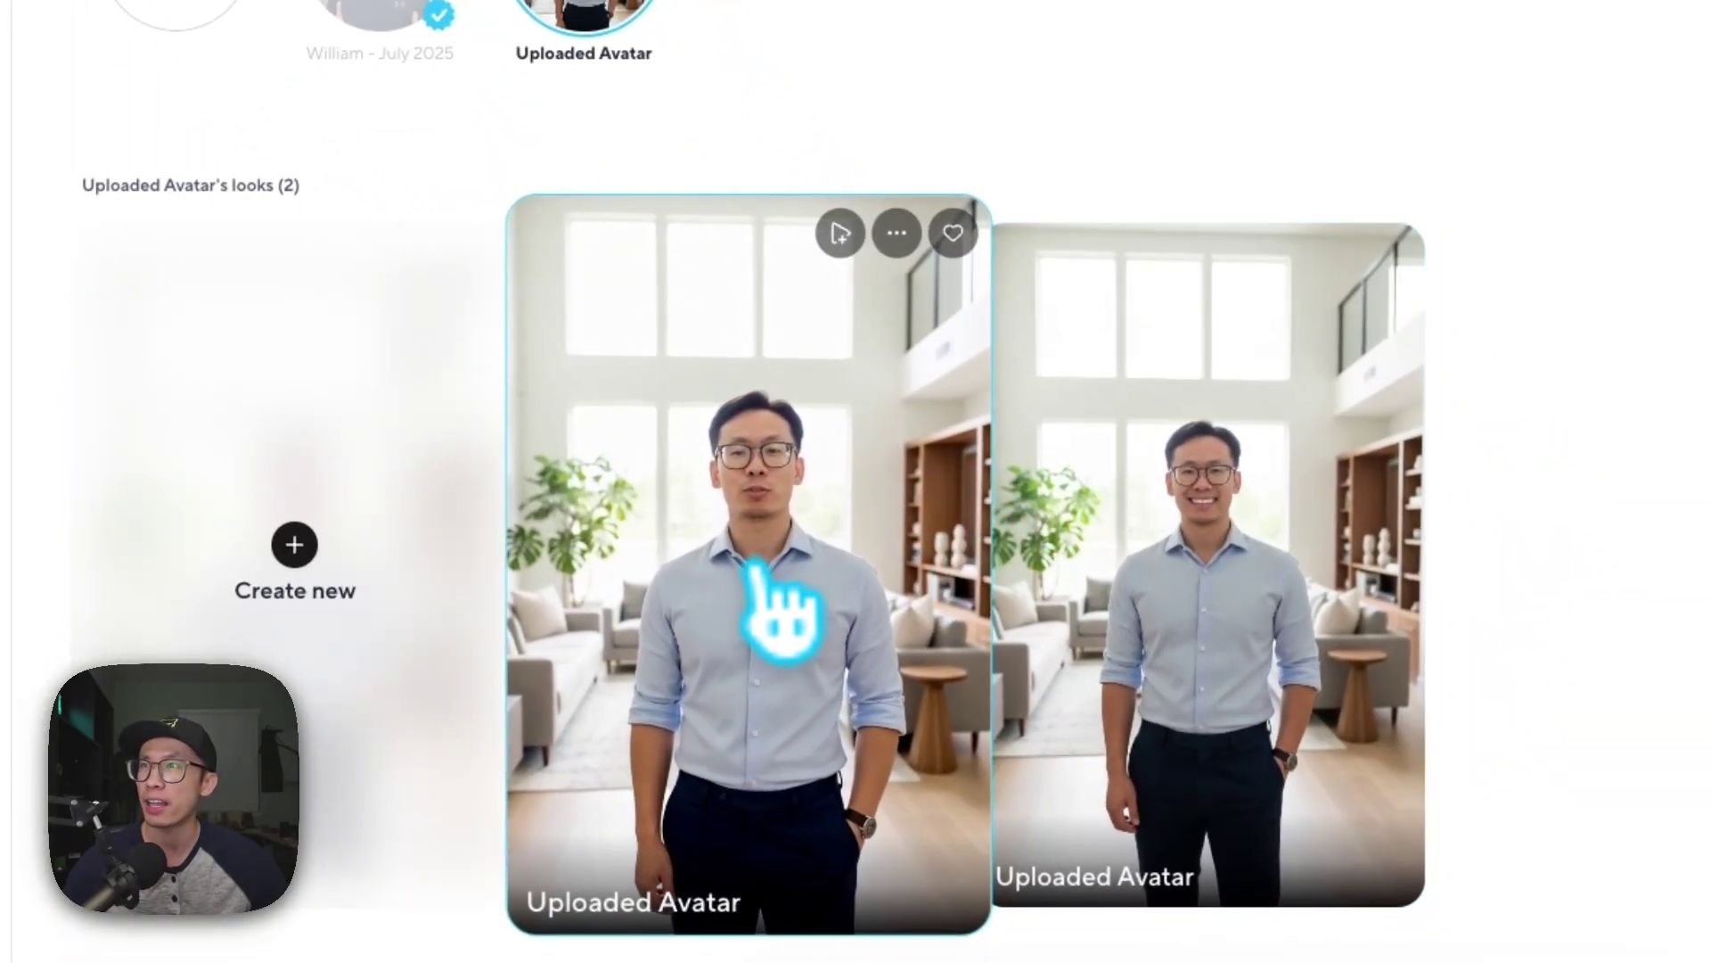
click(816, 551)
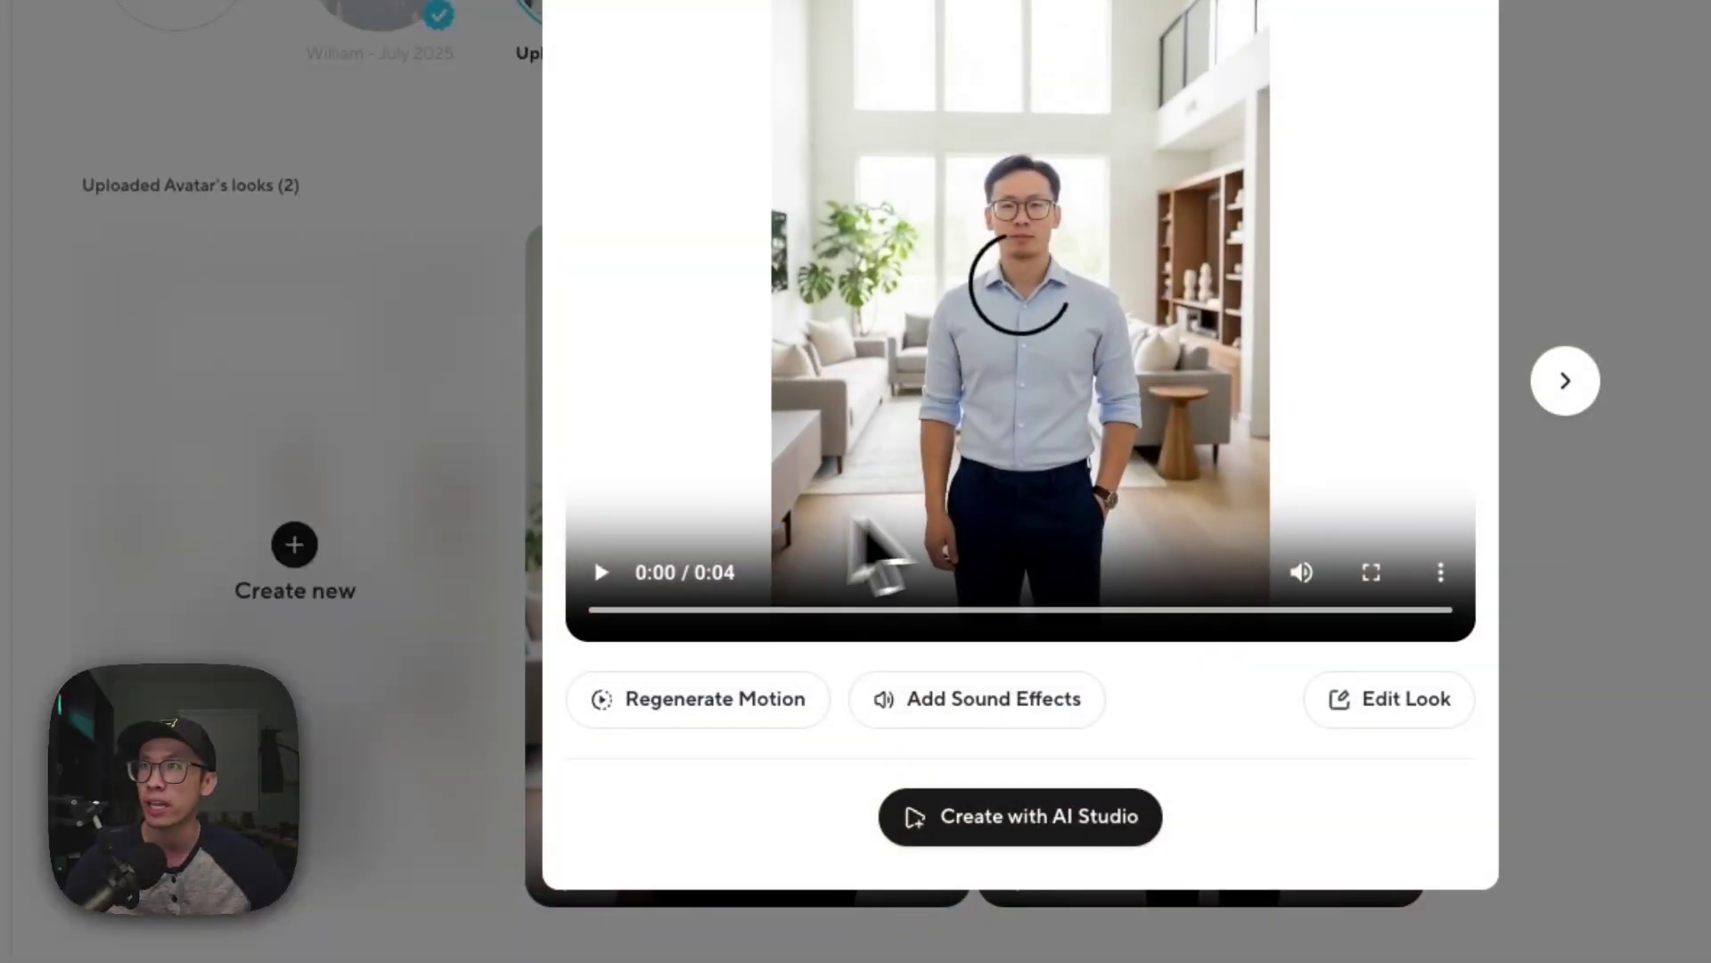
click(599, 574)
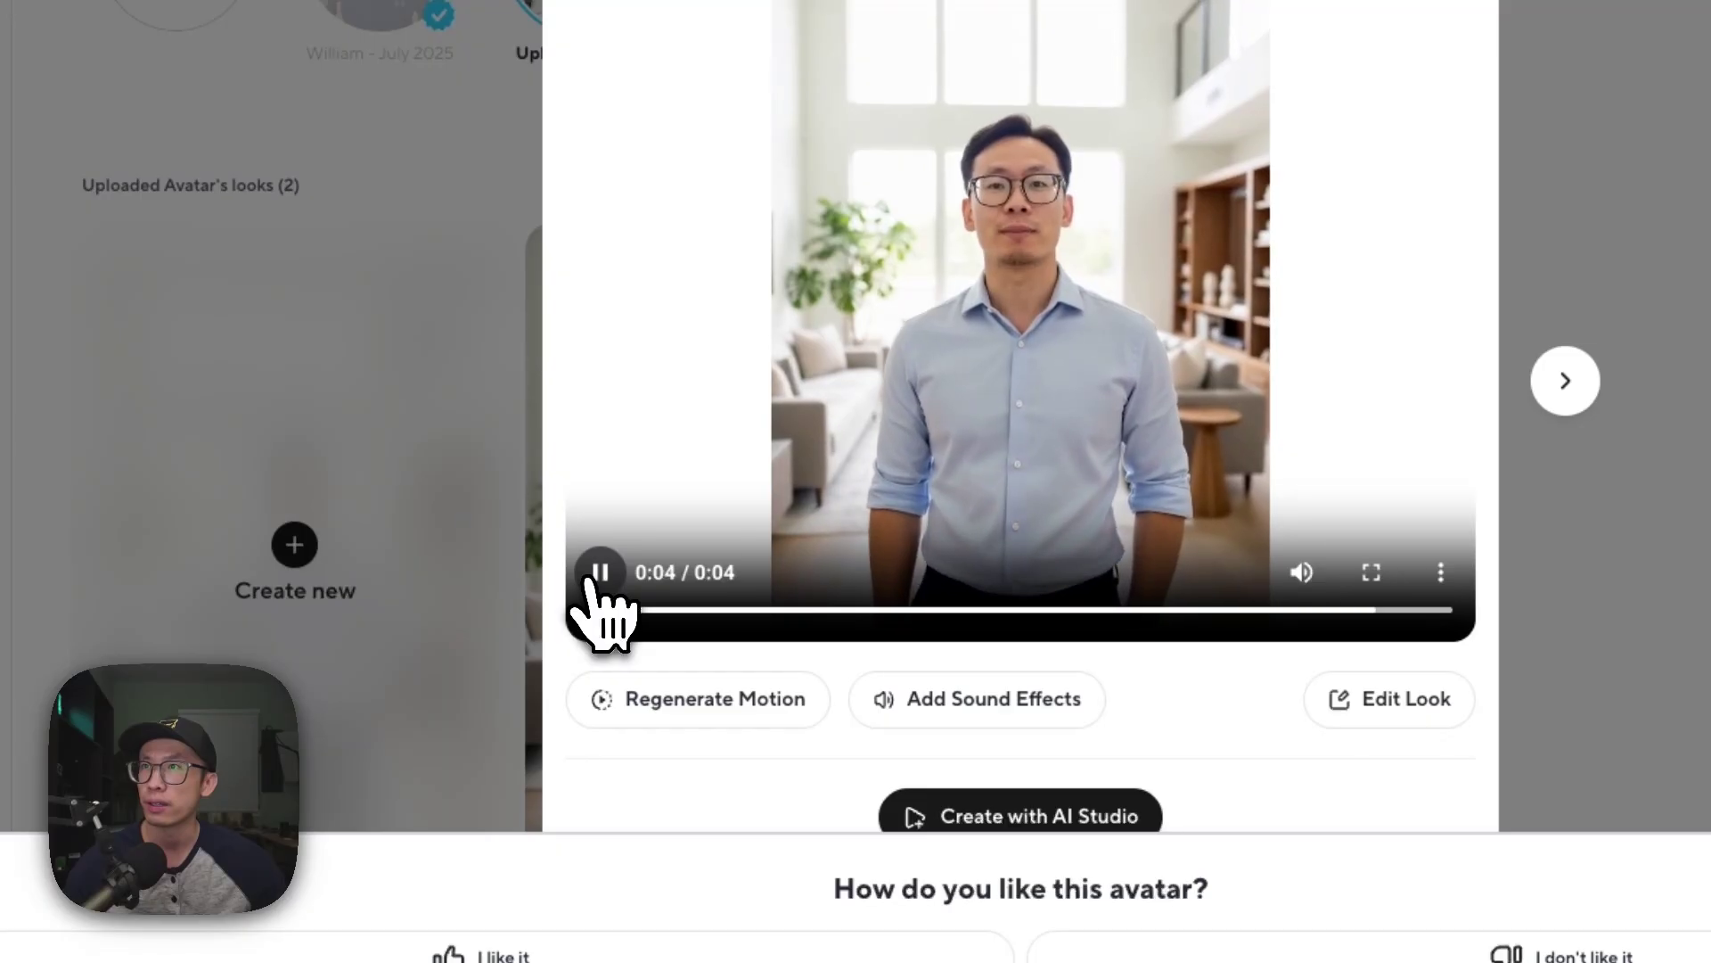
click(593, 577)
click(392, 566)
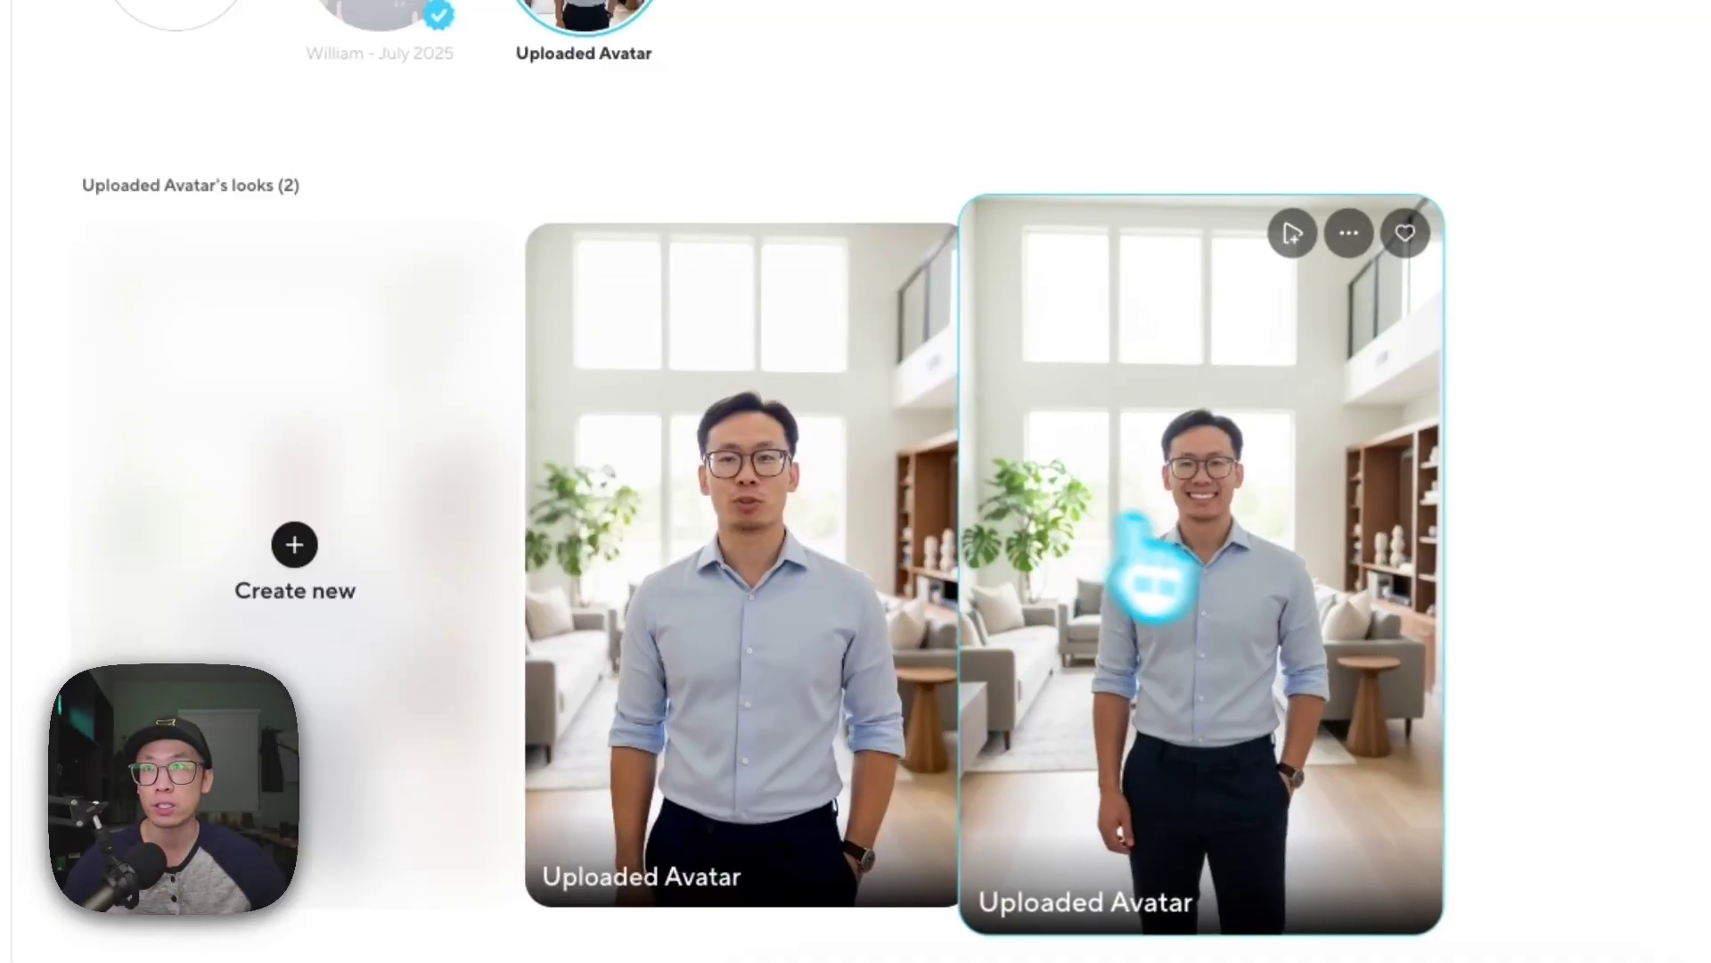
click(1258, 595)
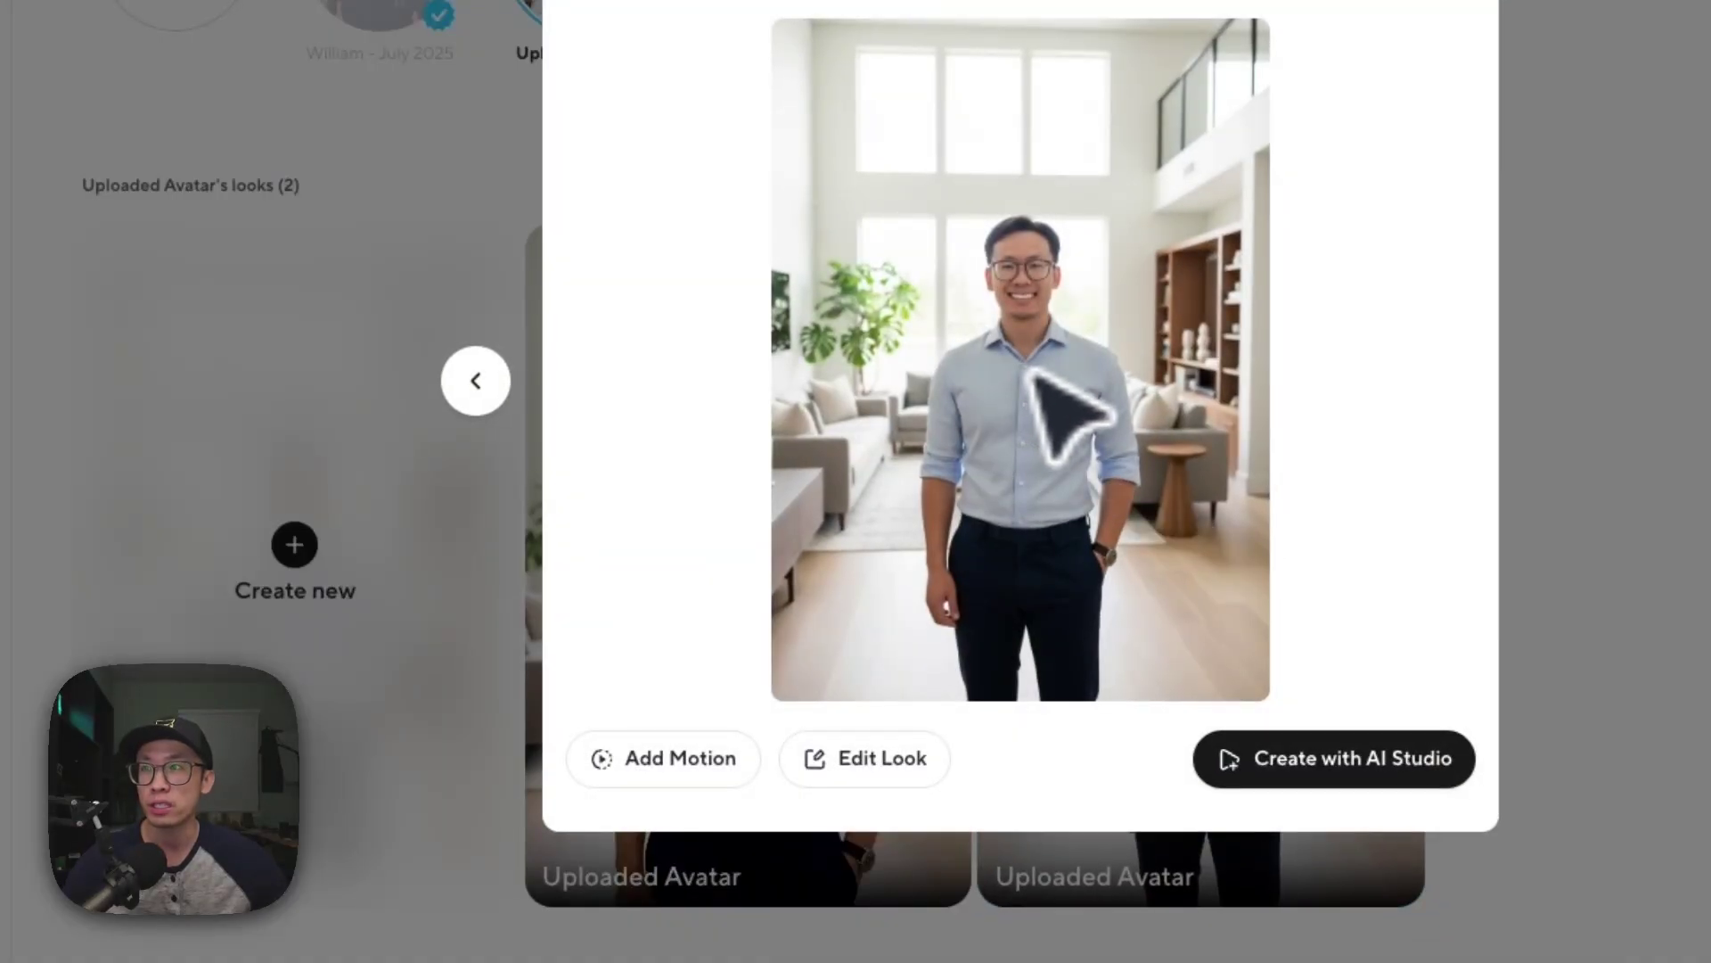
click(414, 664)
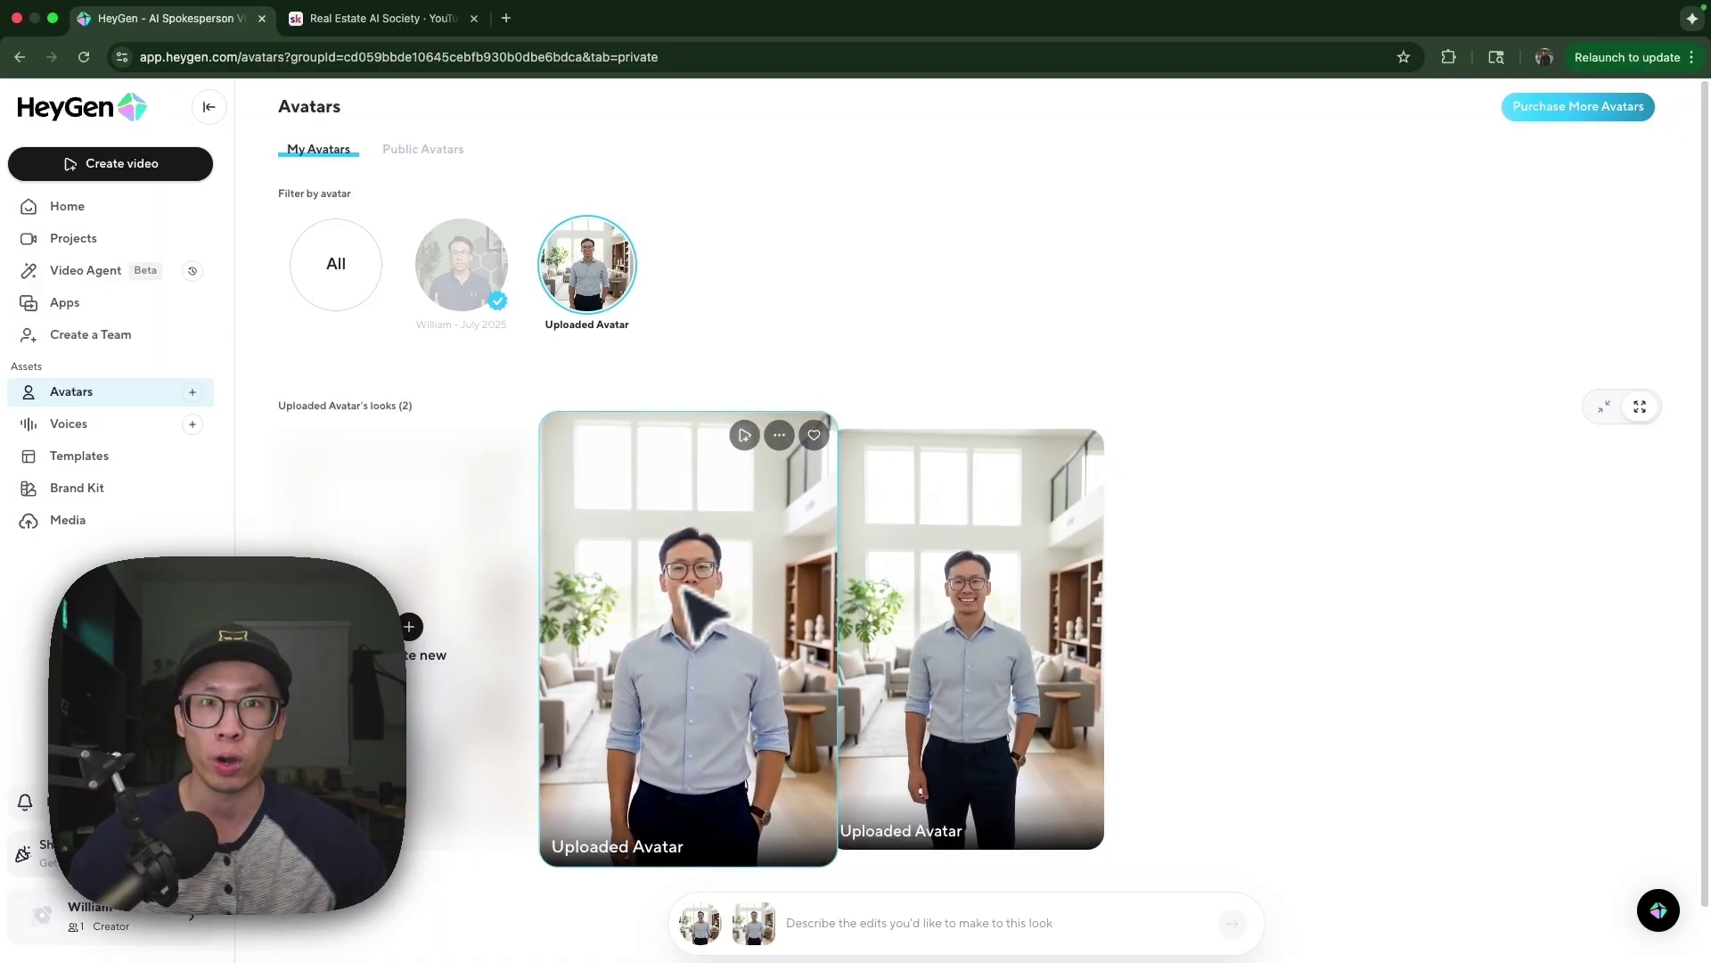
Start a new avatar from a video and skim the introduction video on creating a digital twin up to about 1:59.
click(193, 392)
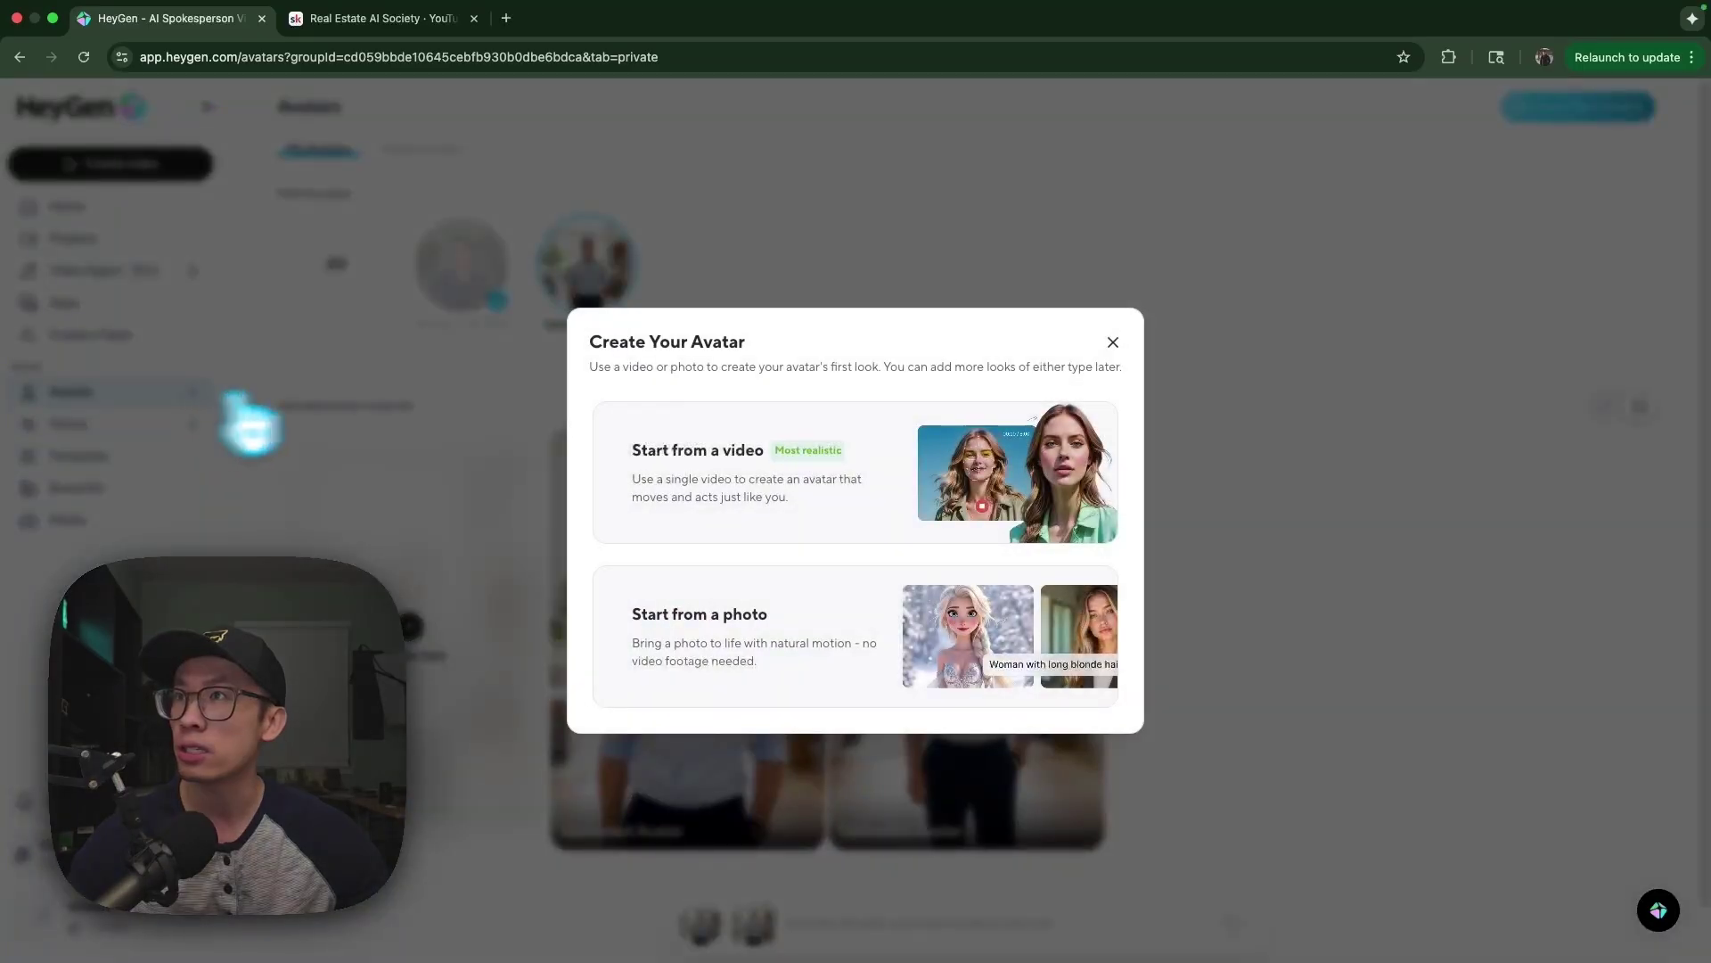
click(762, 470)
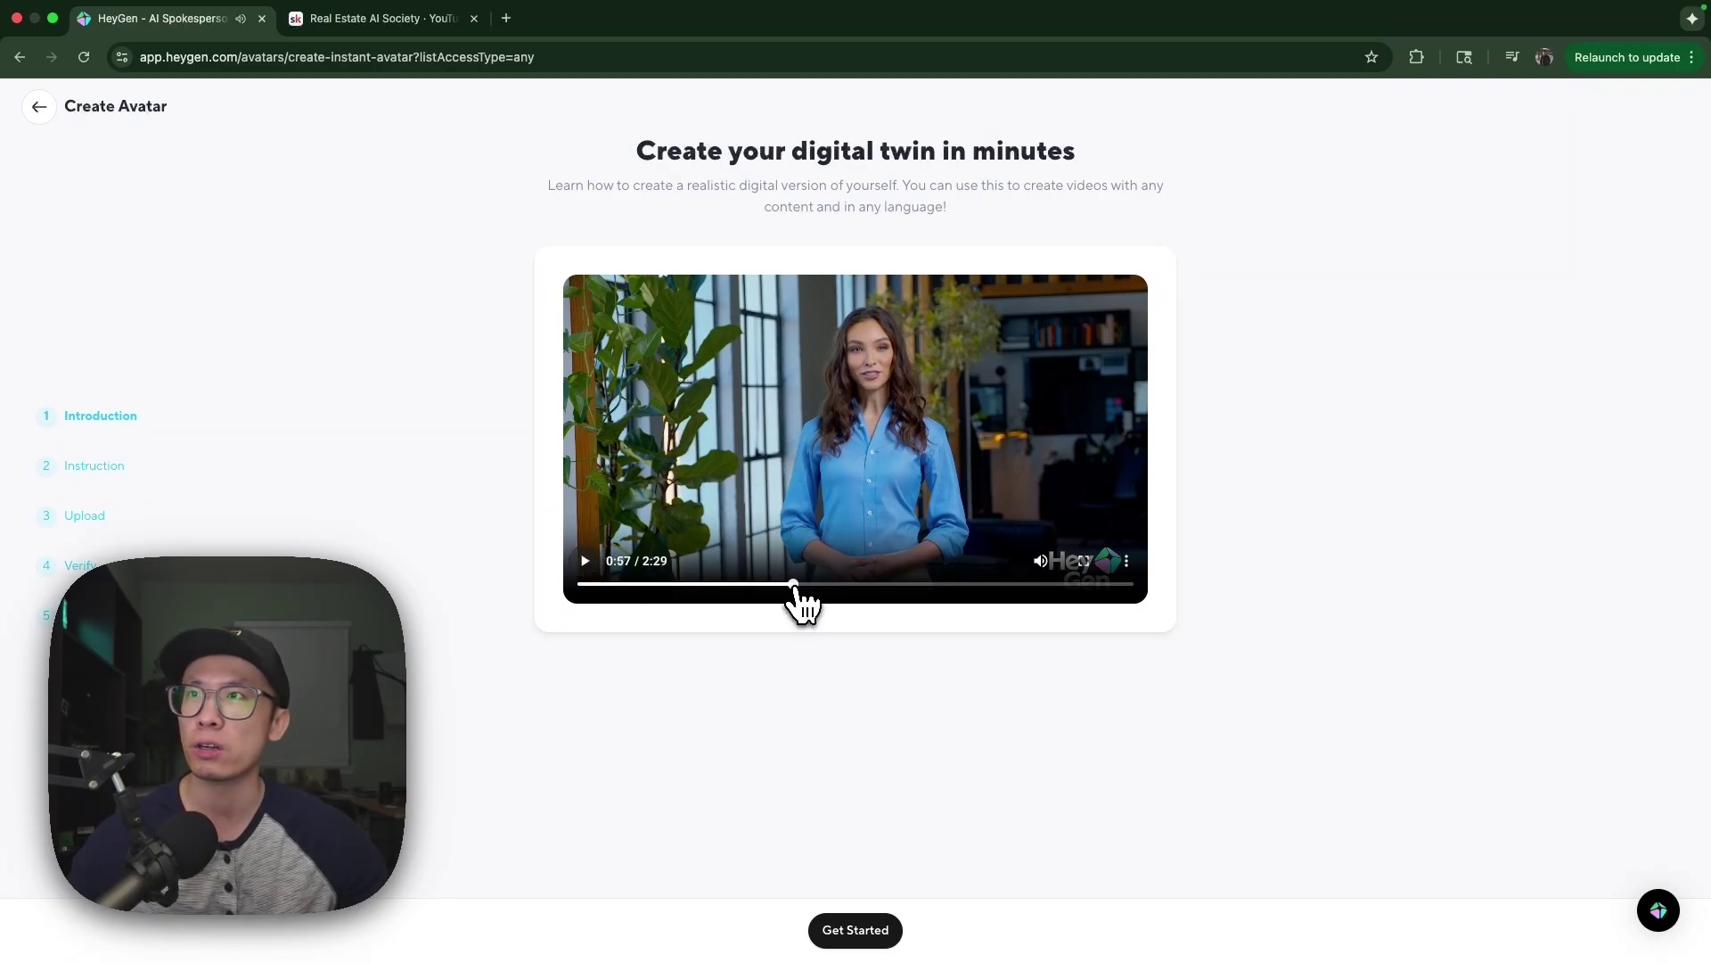
drag(799, 585, 1019, 588)
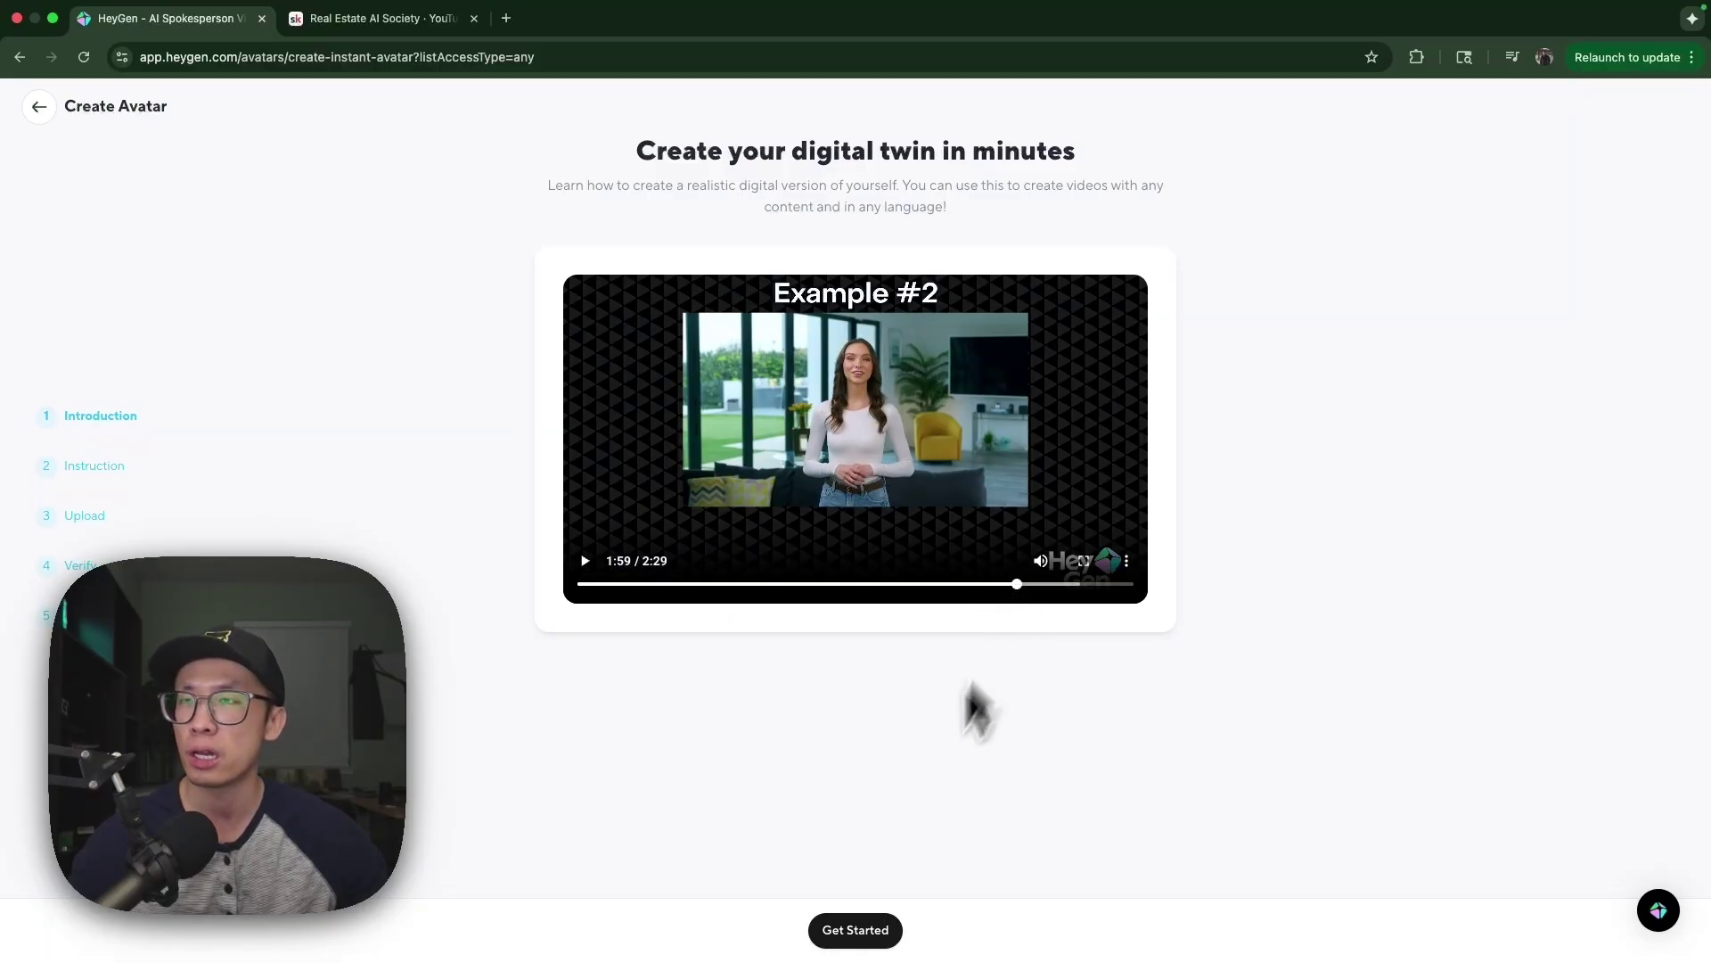
Review the footage instructions, enable gesture detection, and continue to the footage upload stage.
click(889, 932)
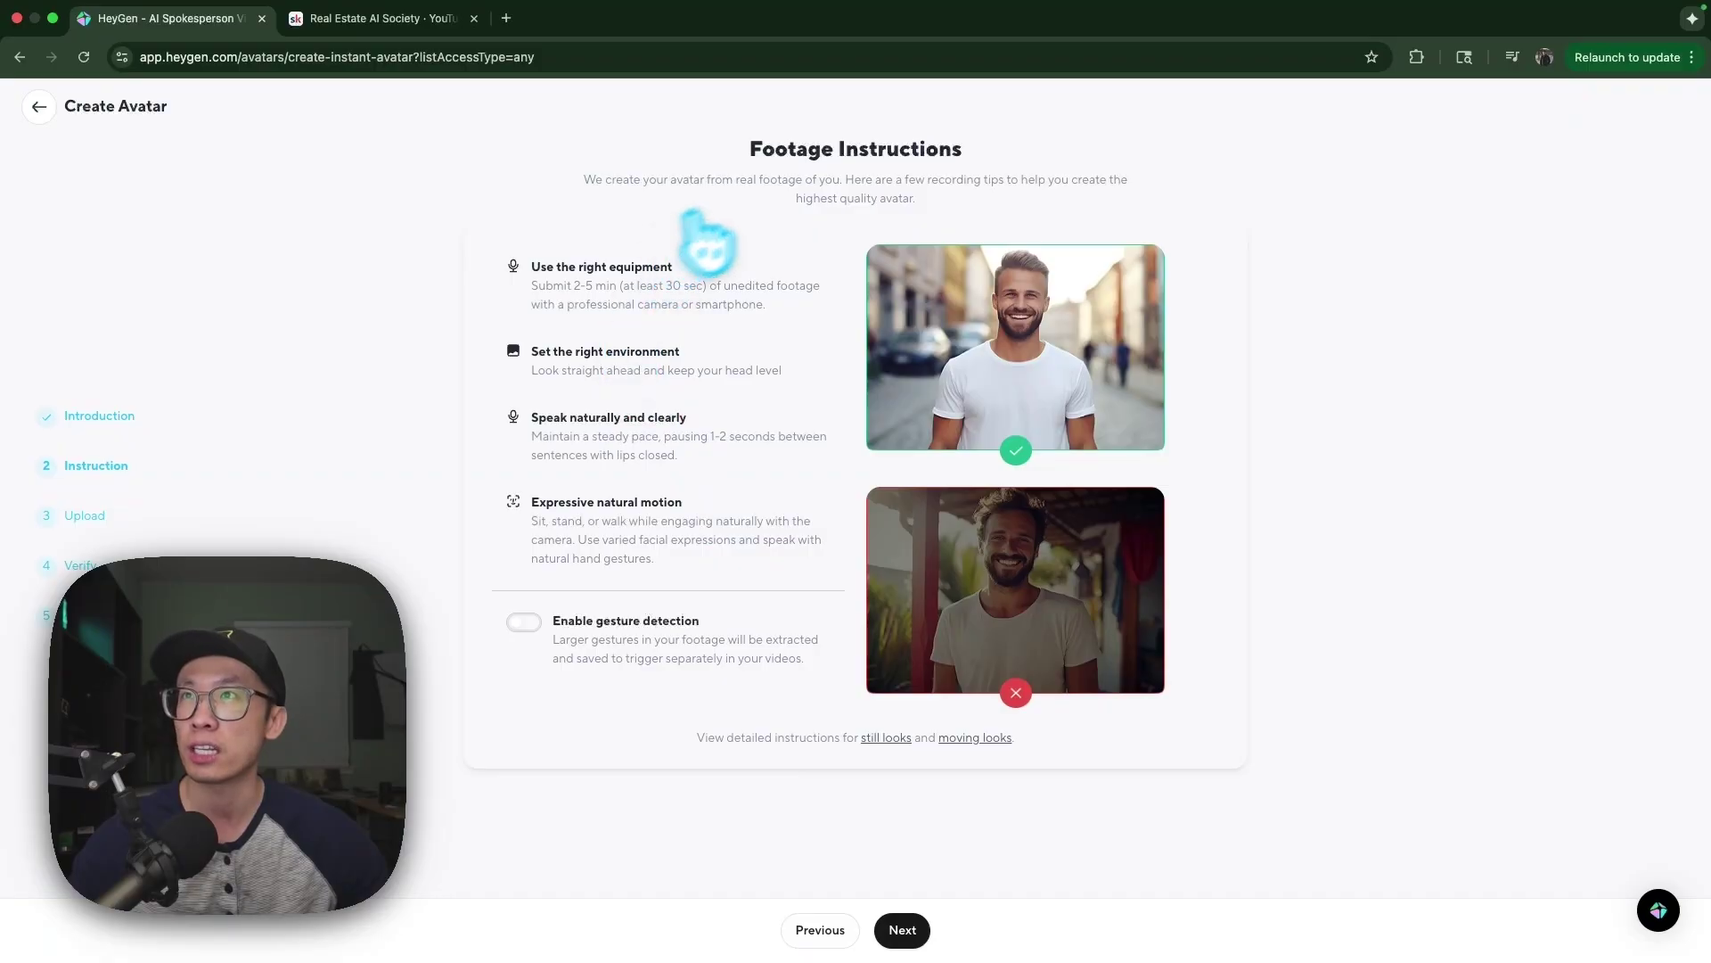
click(525, 622)
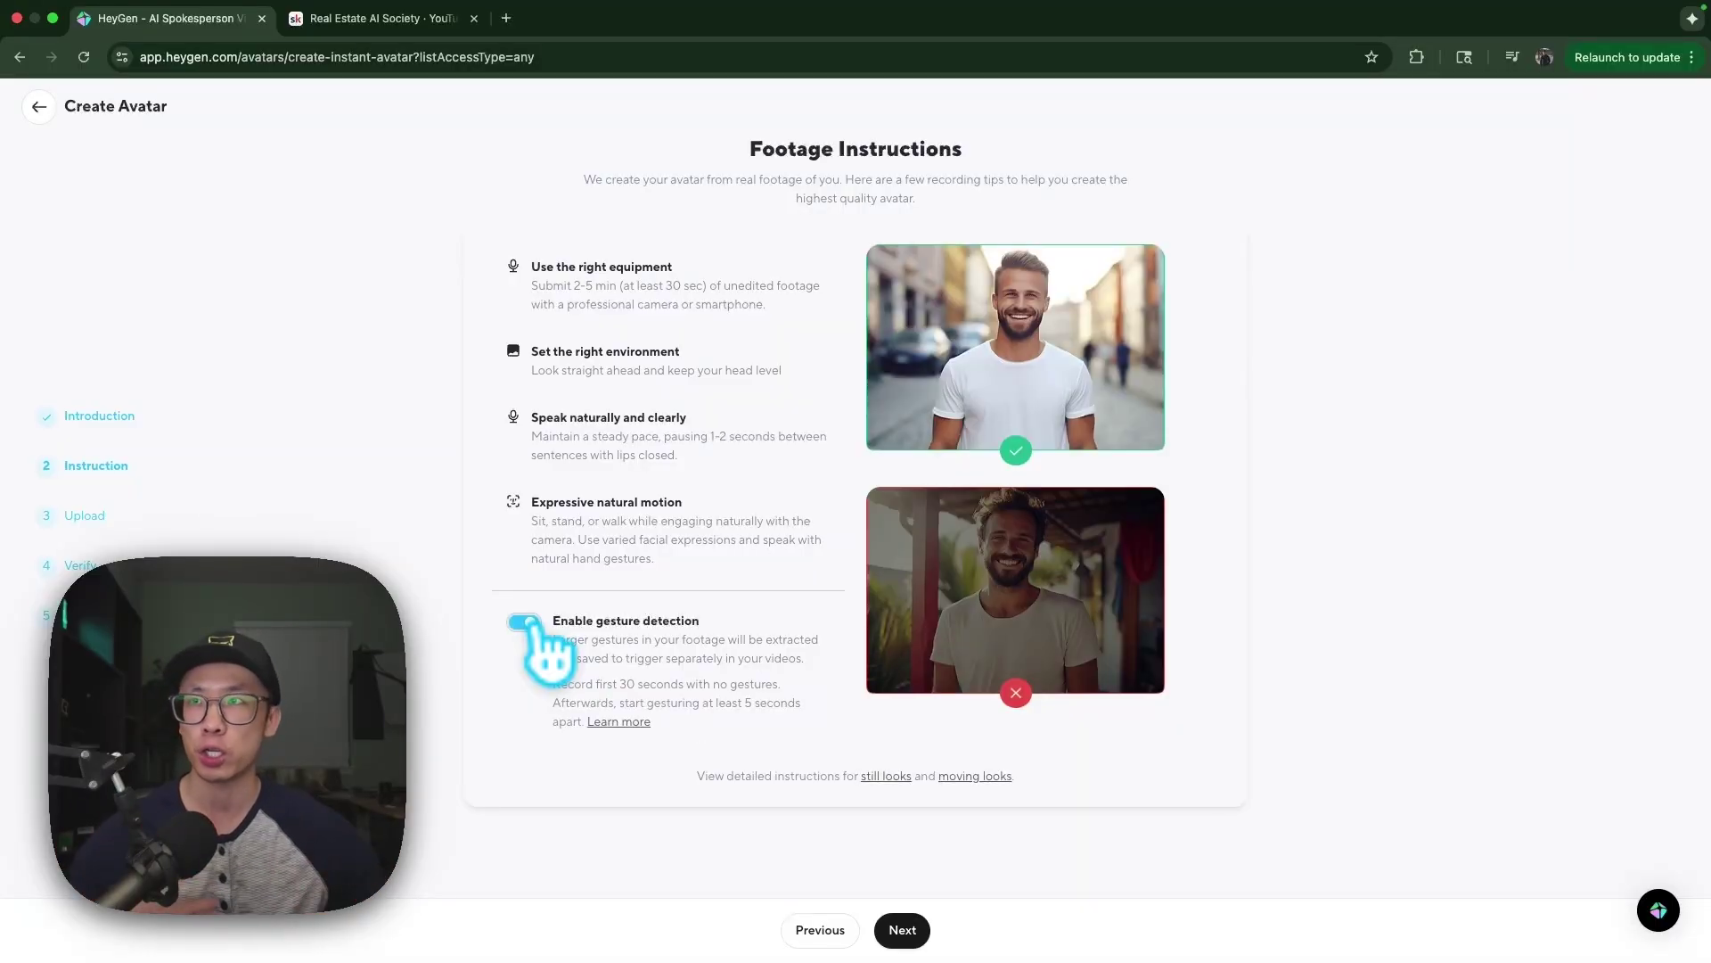
click(902, 930)
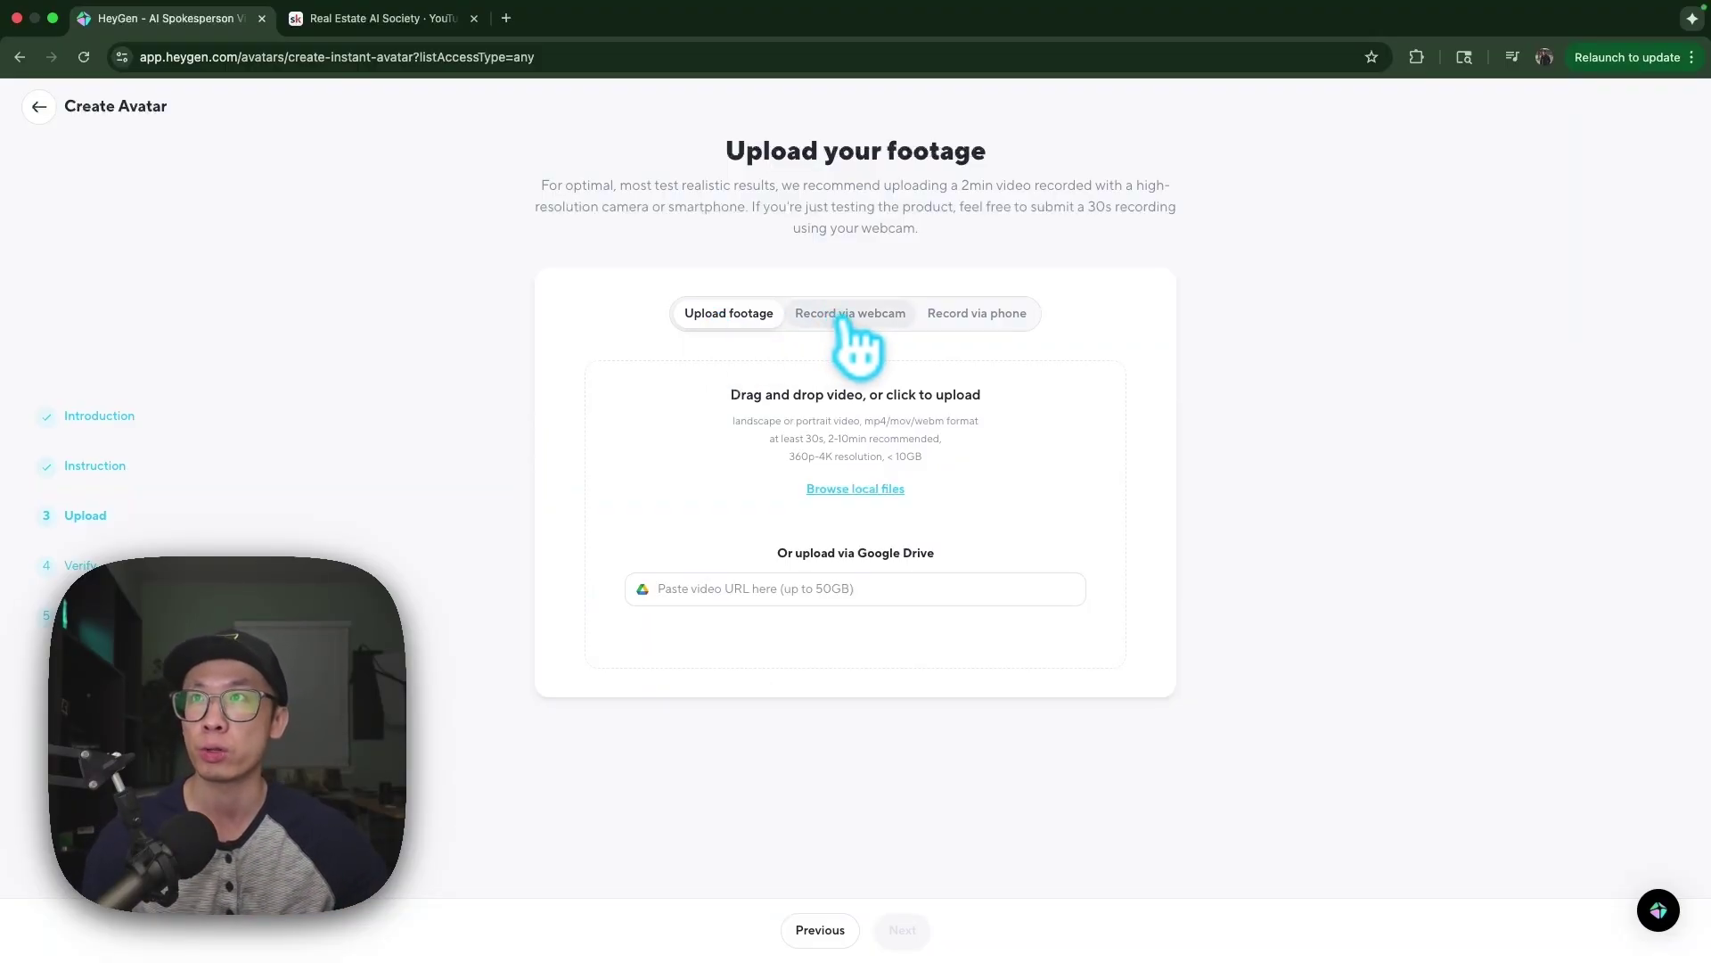
Record about two minutes of landscape webcam footage for the avatar using the Tell us about yourself topic.
click(845, 319)
click(858, 488)
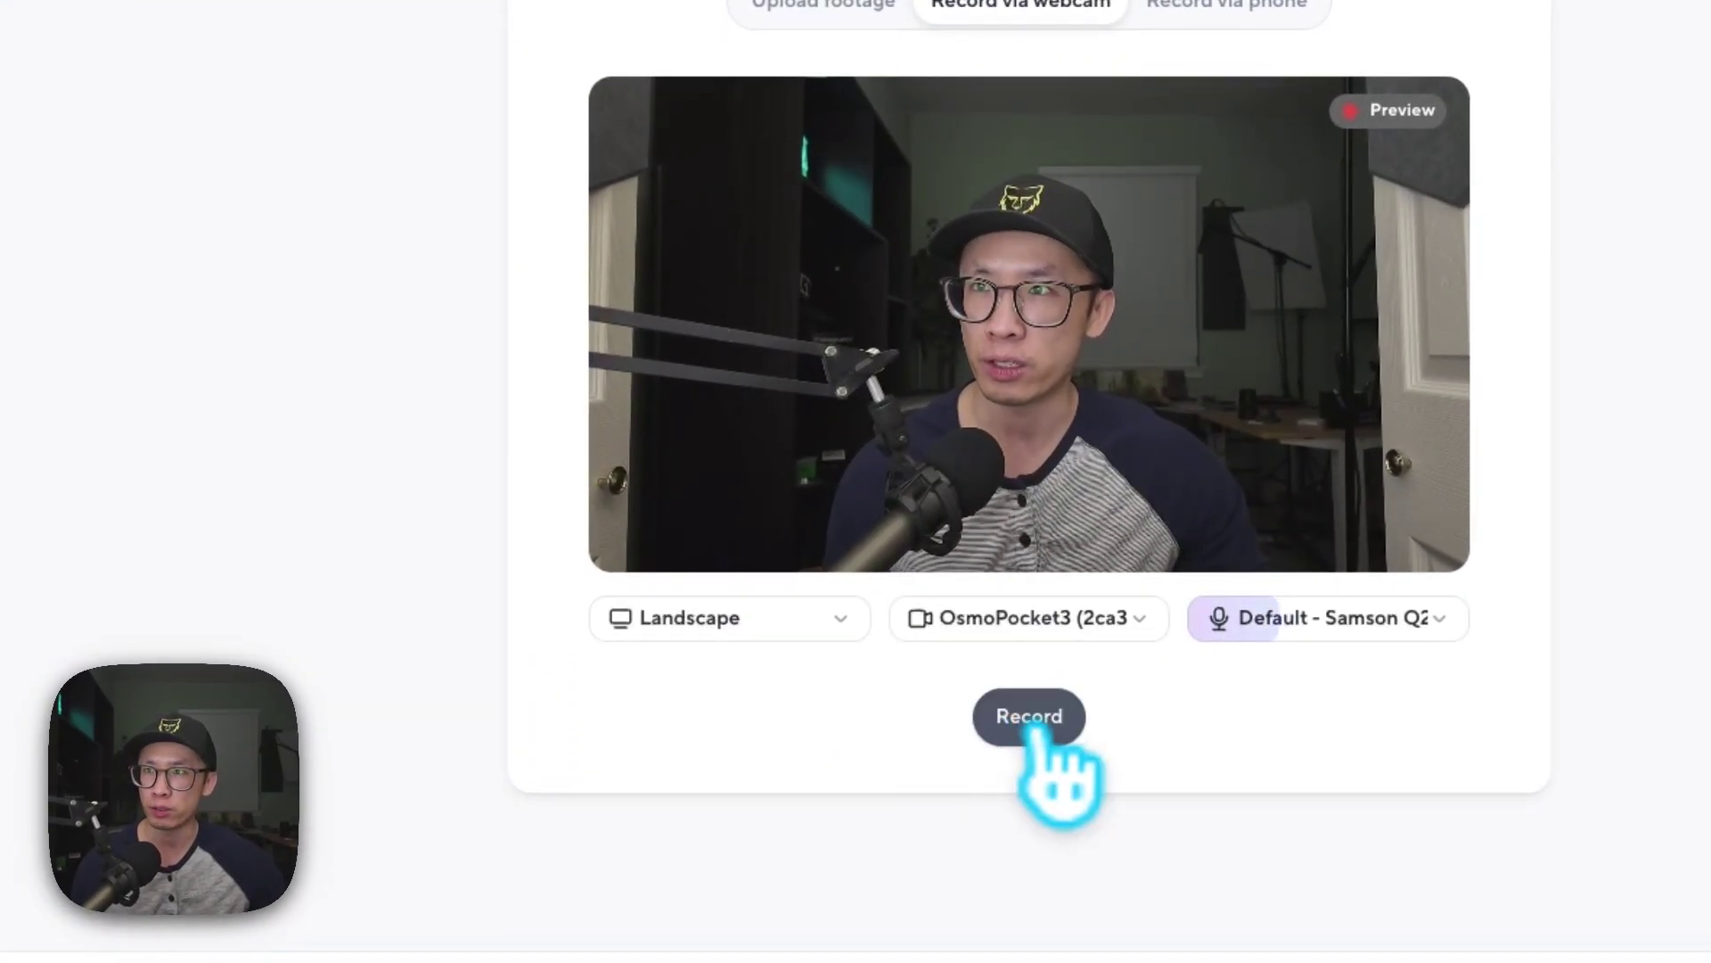
click(1034, 724)
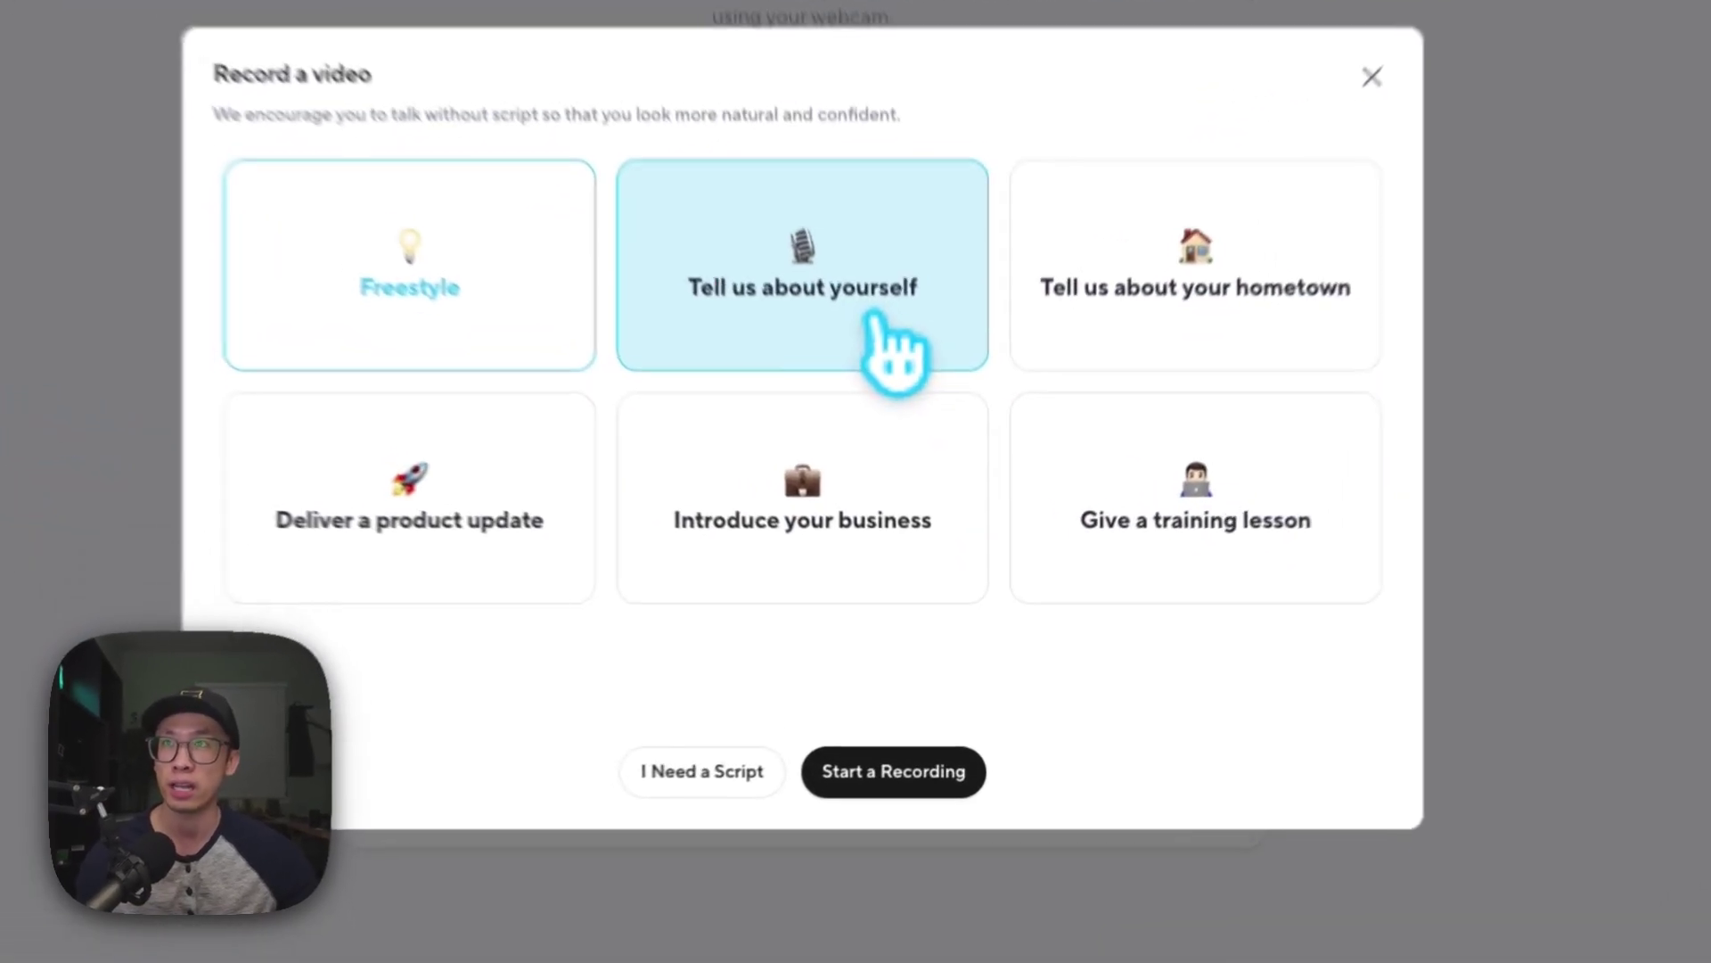
click(878, 326)
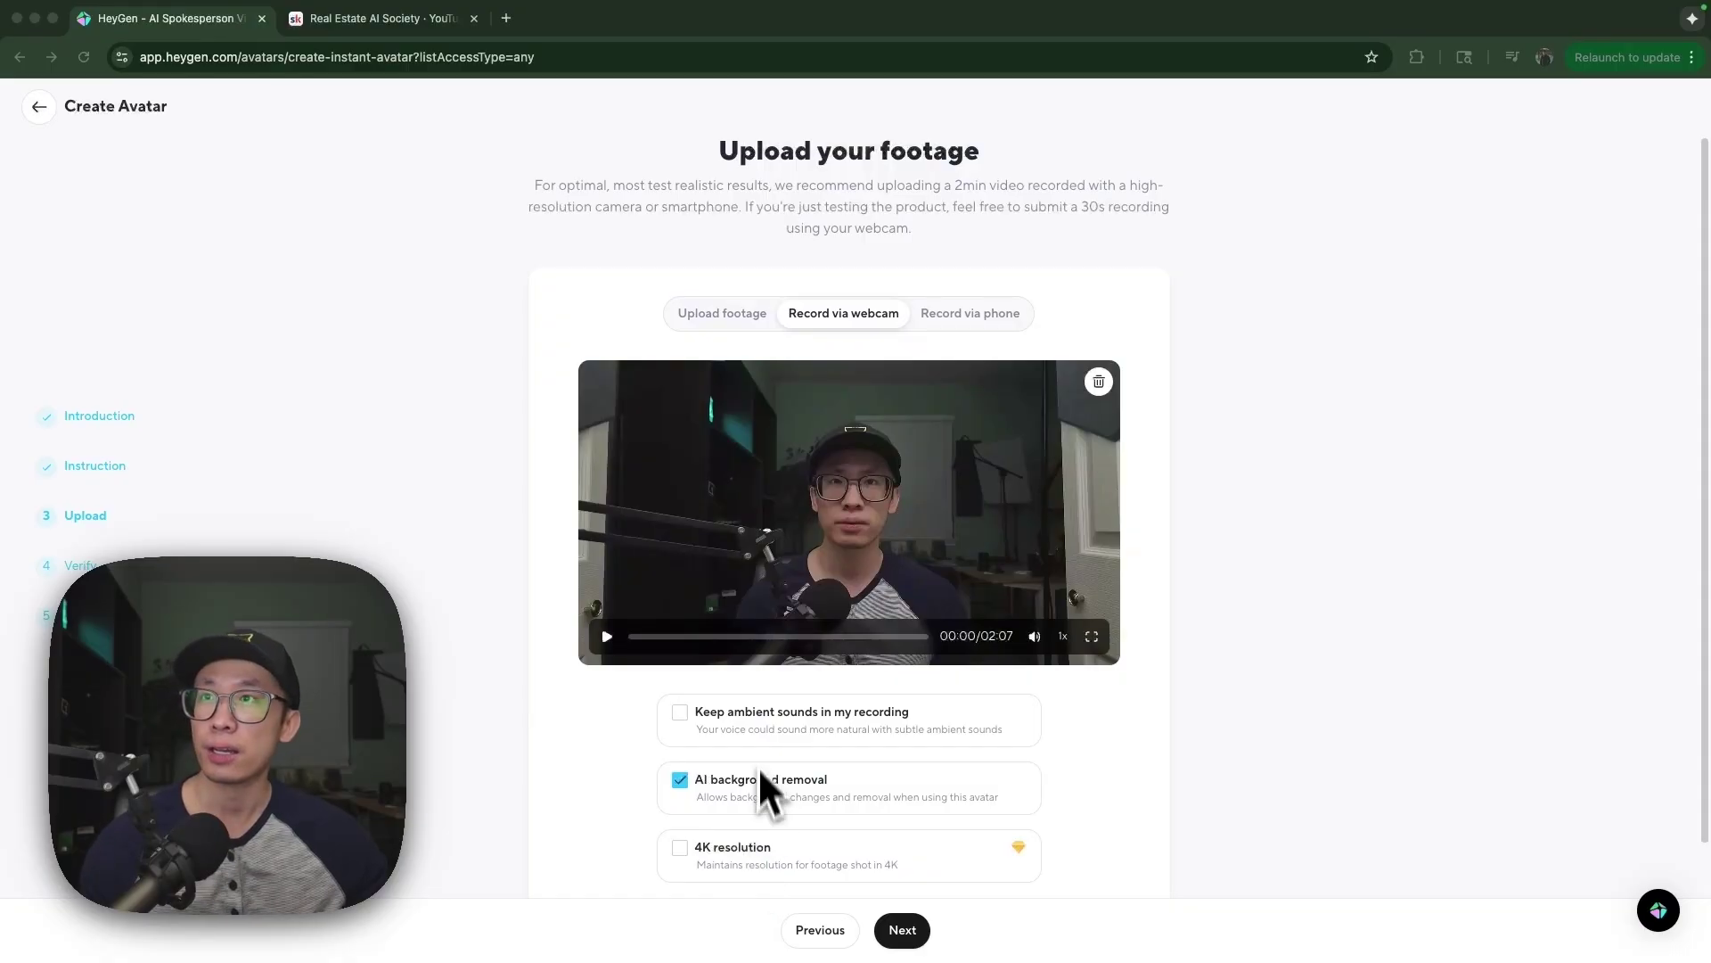
Play back the opening seconds of the webcam recording, including in full screen, to check the footage.
click(606, 639)
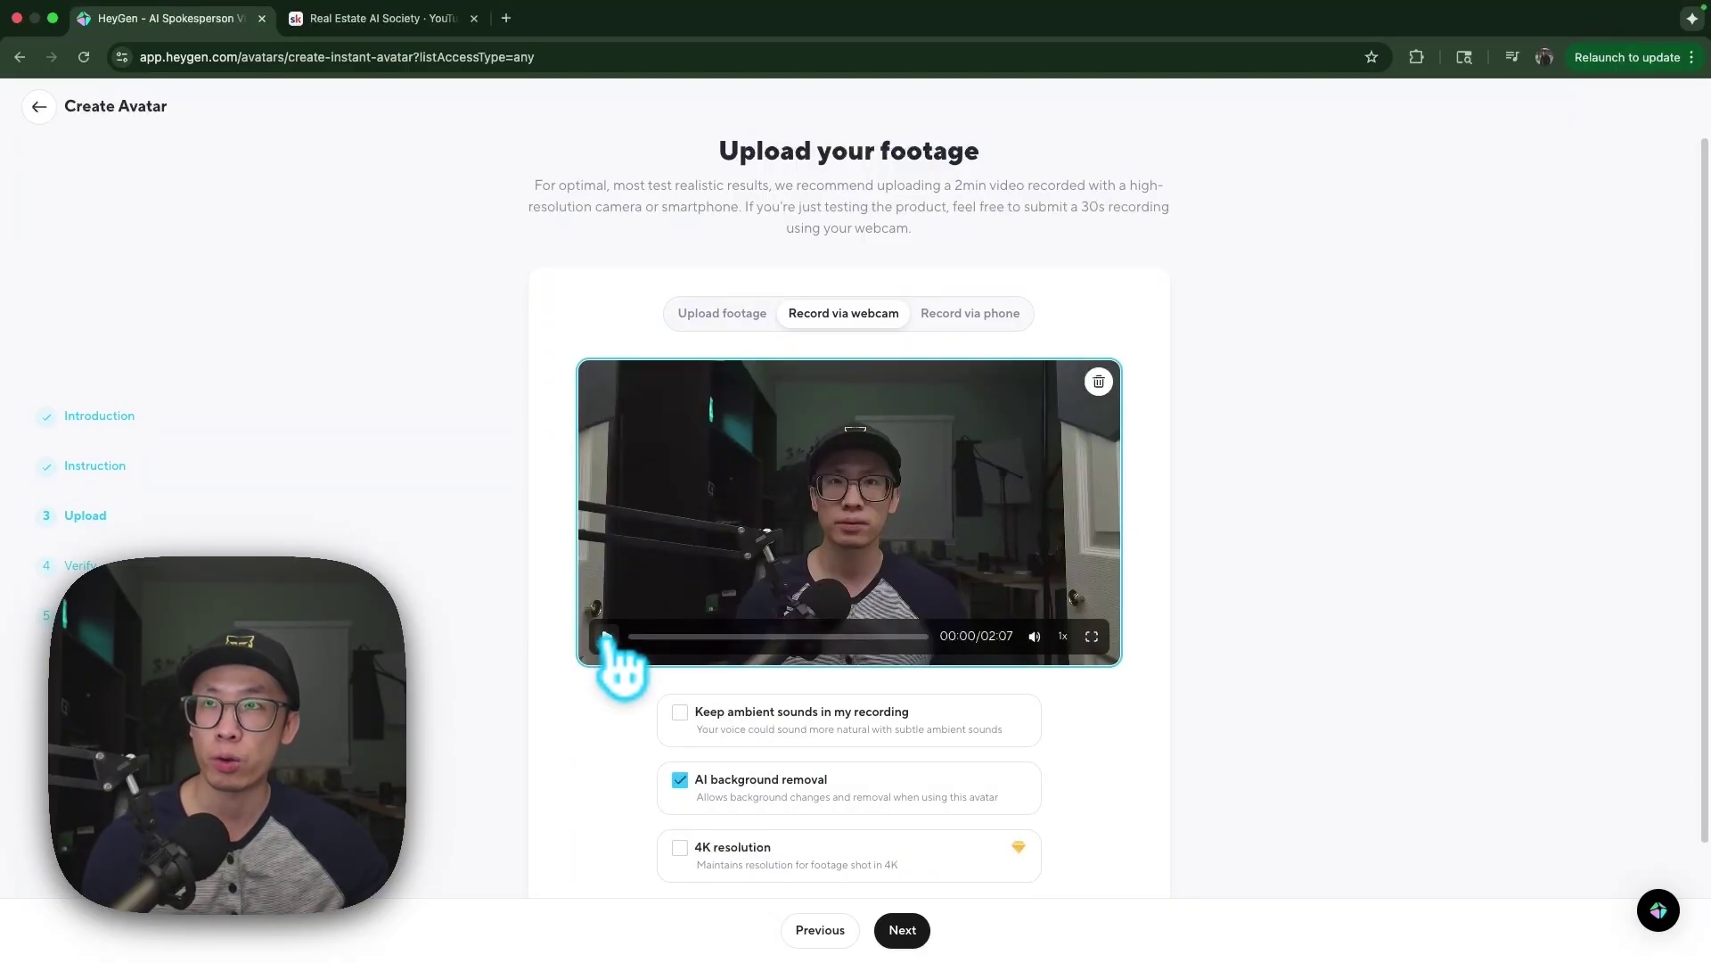
click(1091, 636)
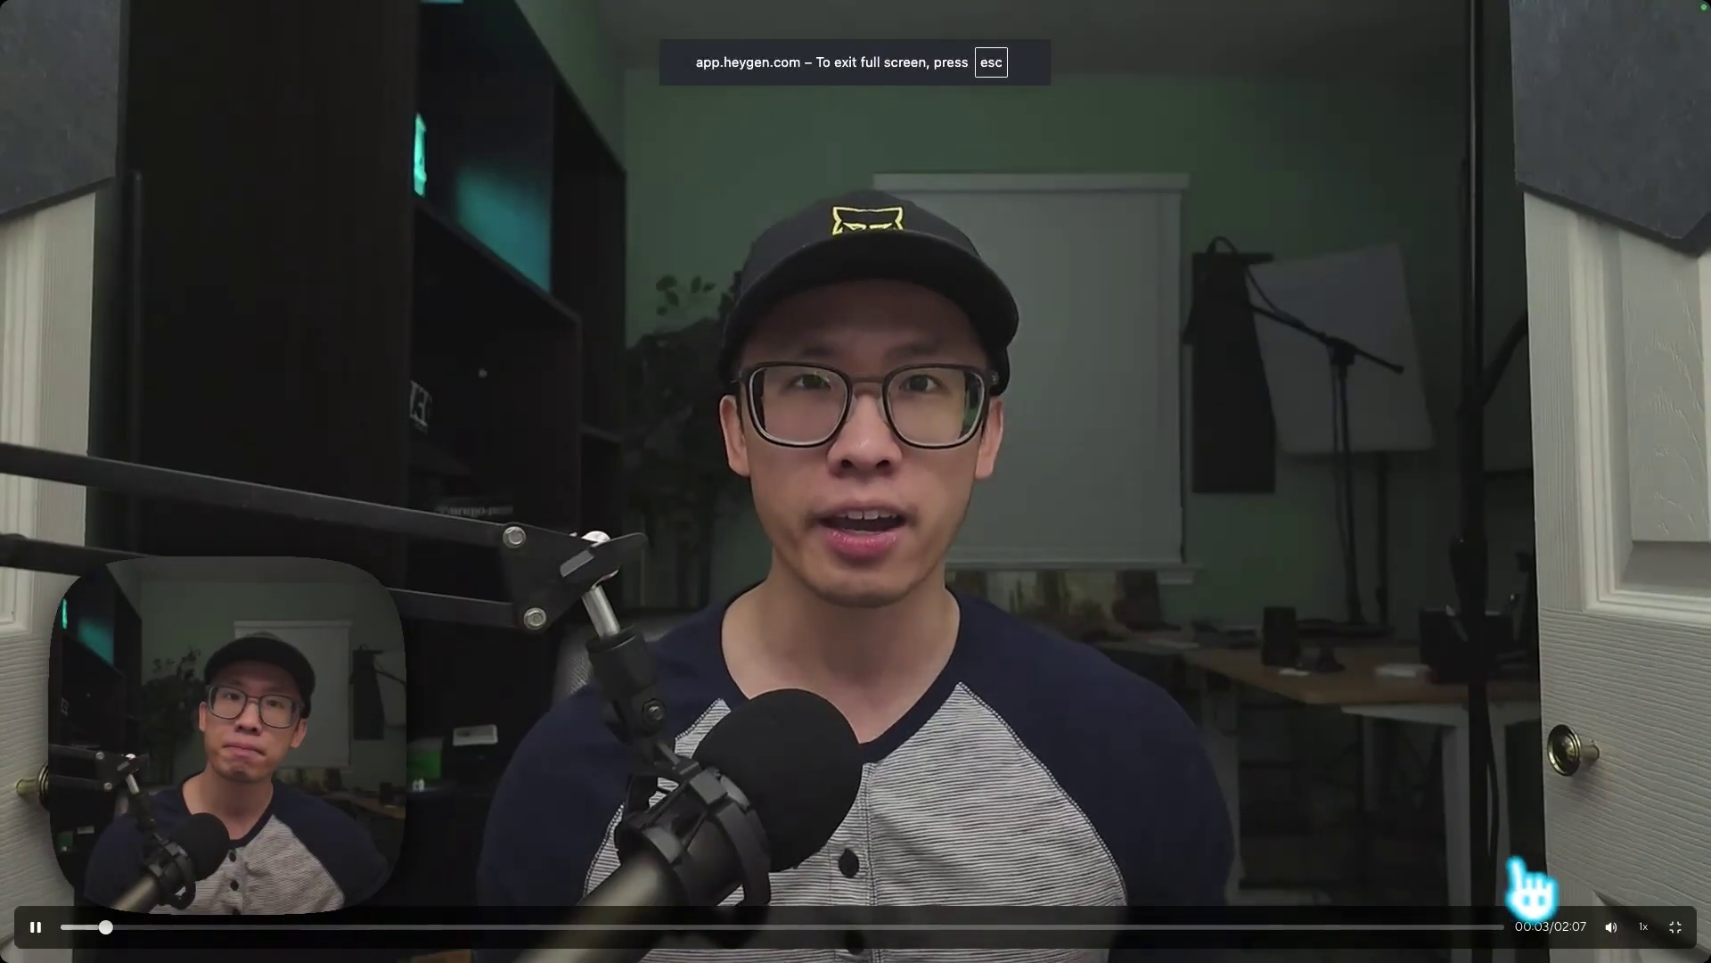
click(1674, 927)
click(605, 638)
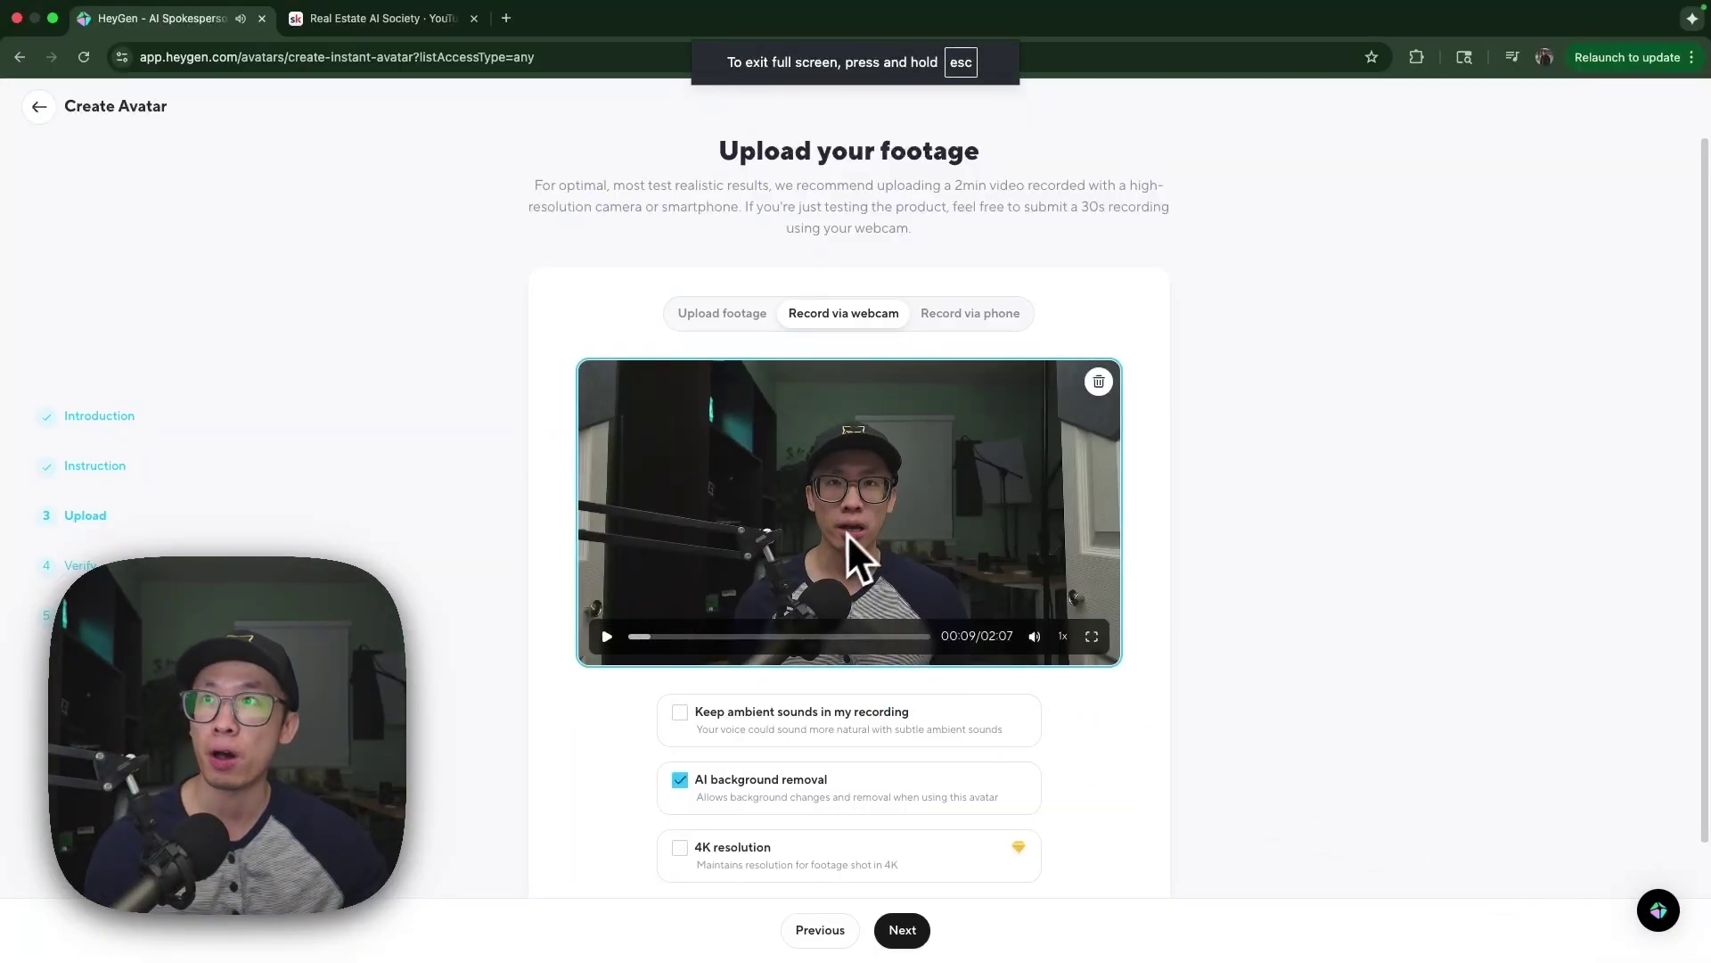
click(647, 636)
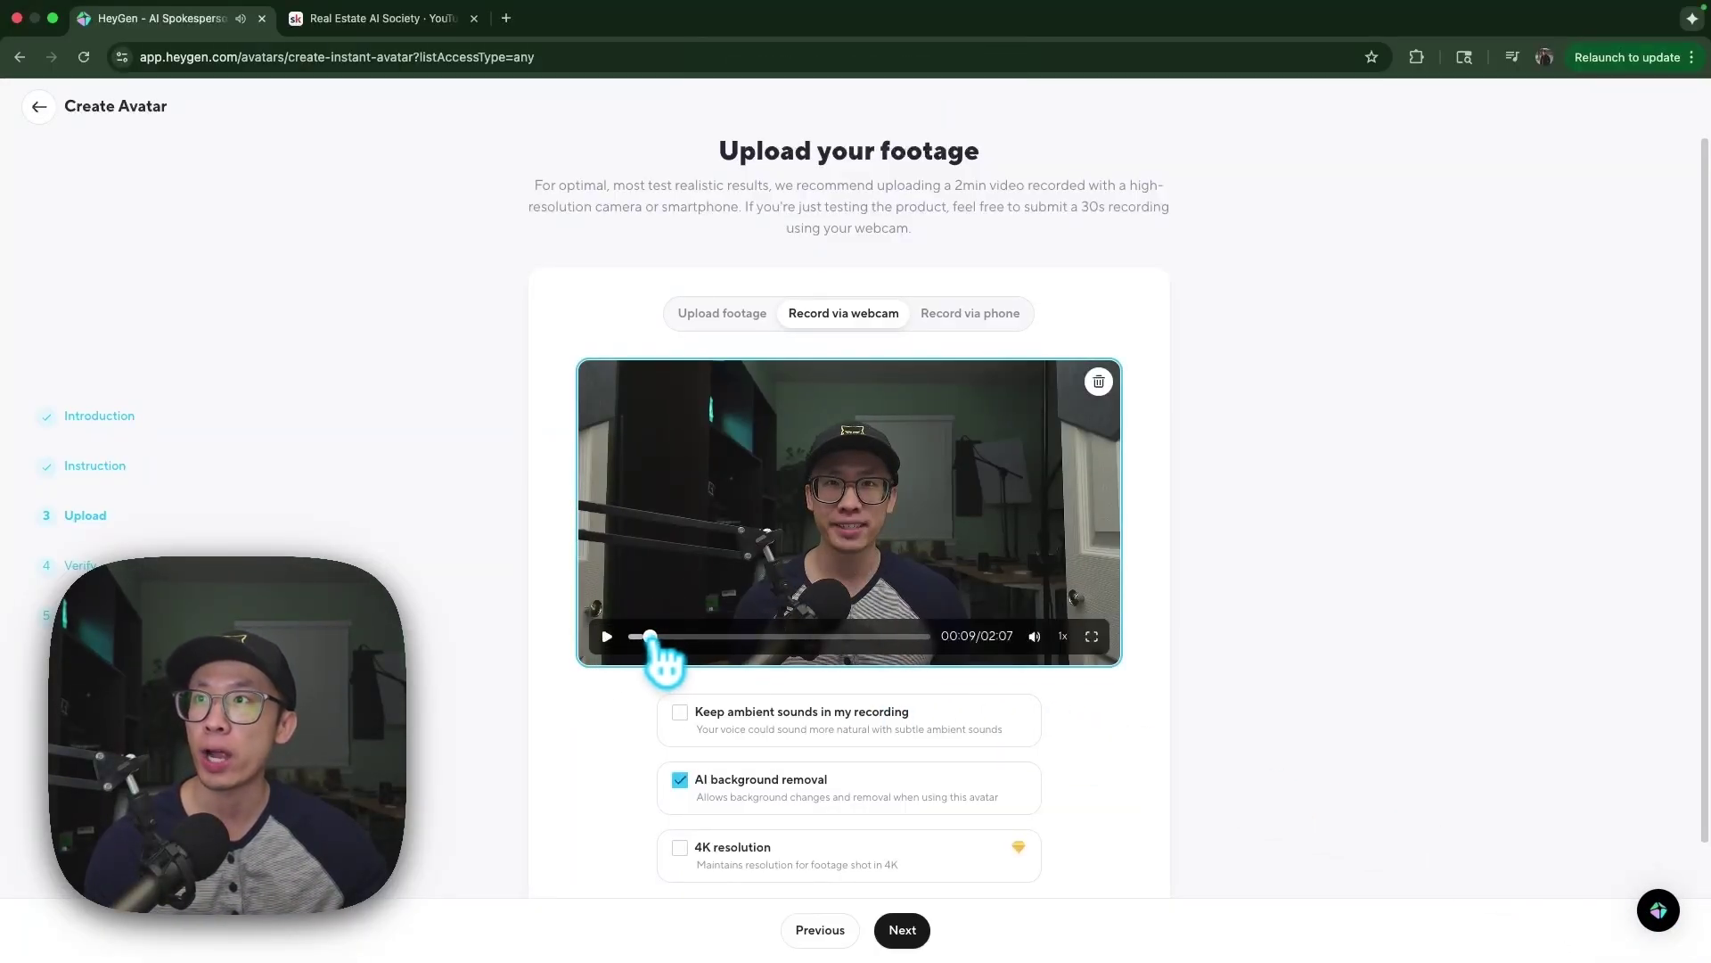
click(607, 637)
click(607, 636)
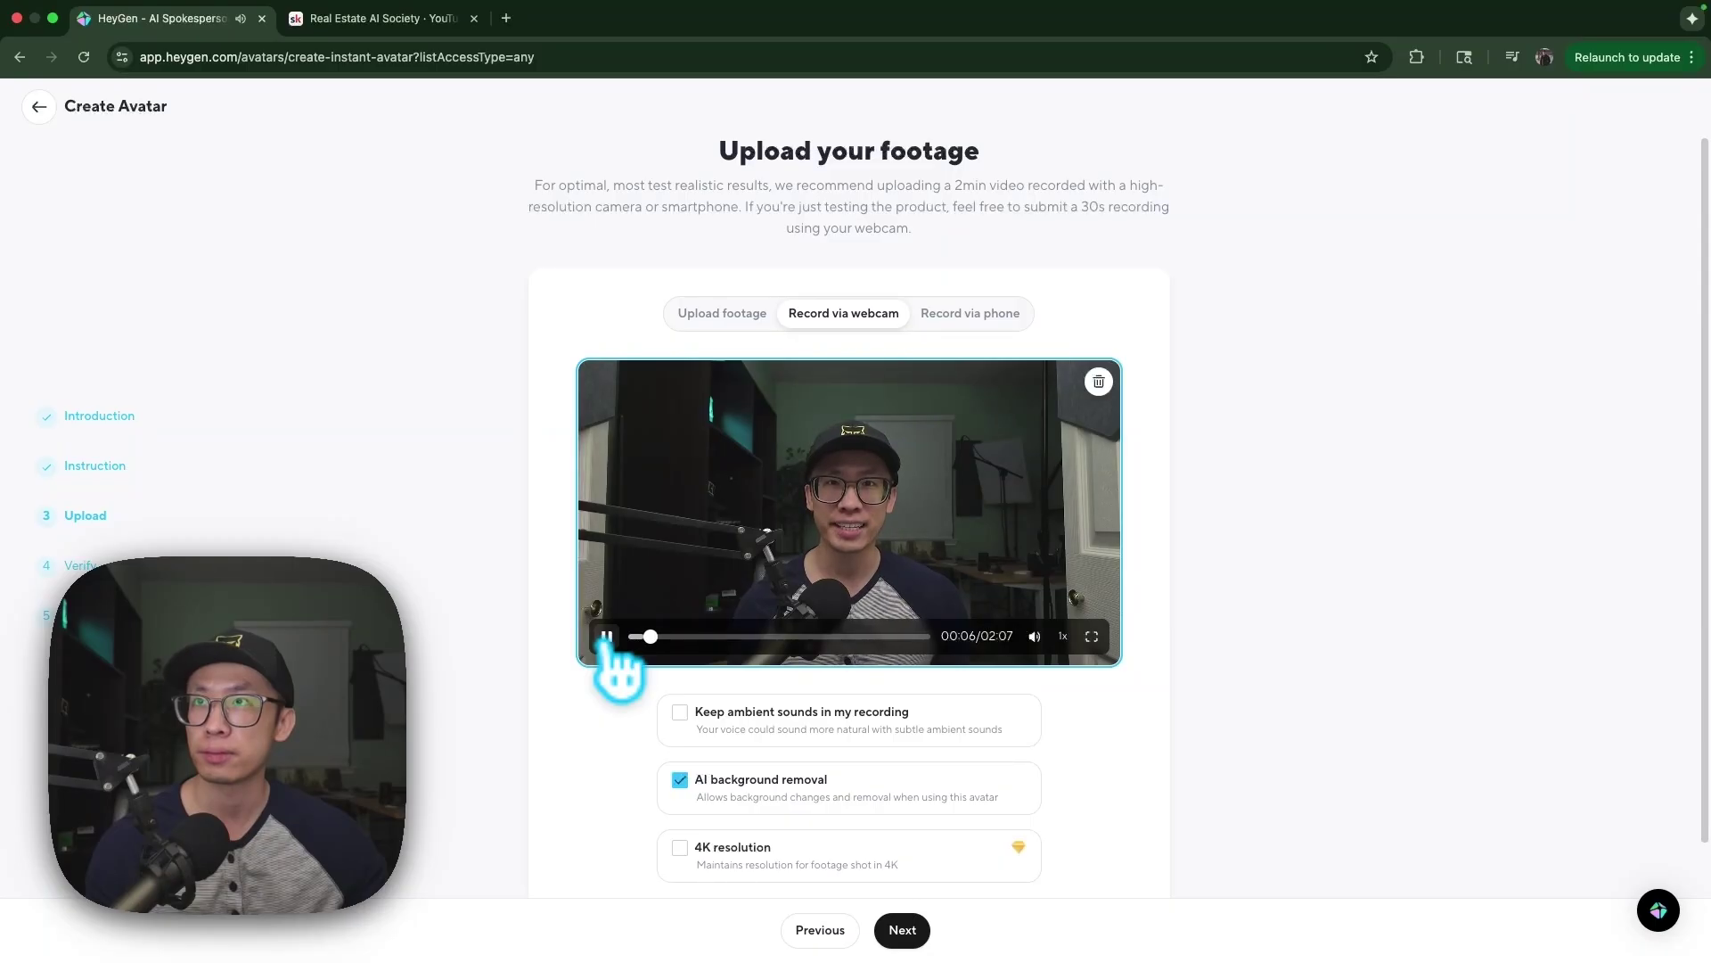
click(606, 636)
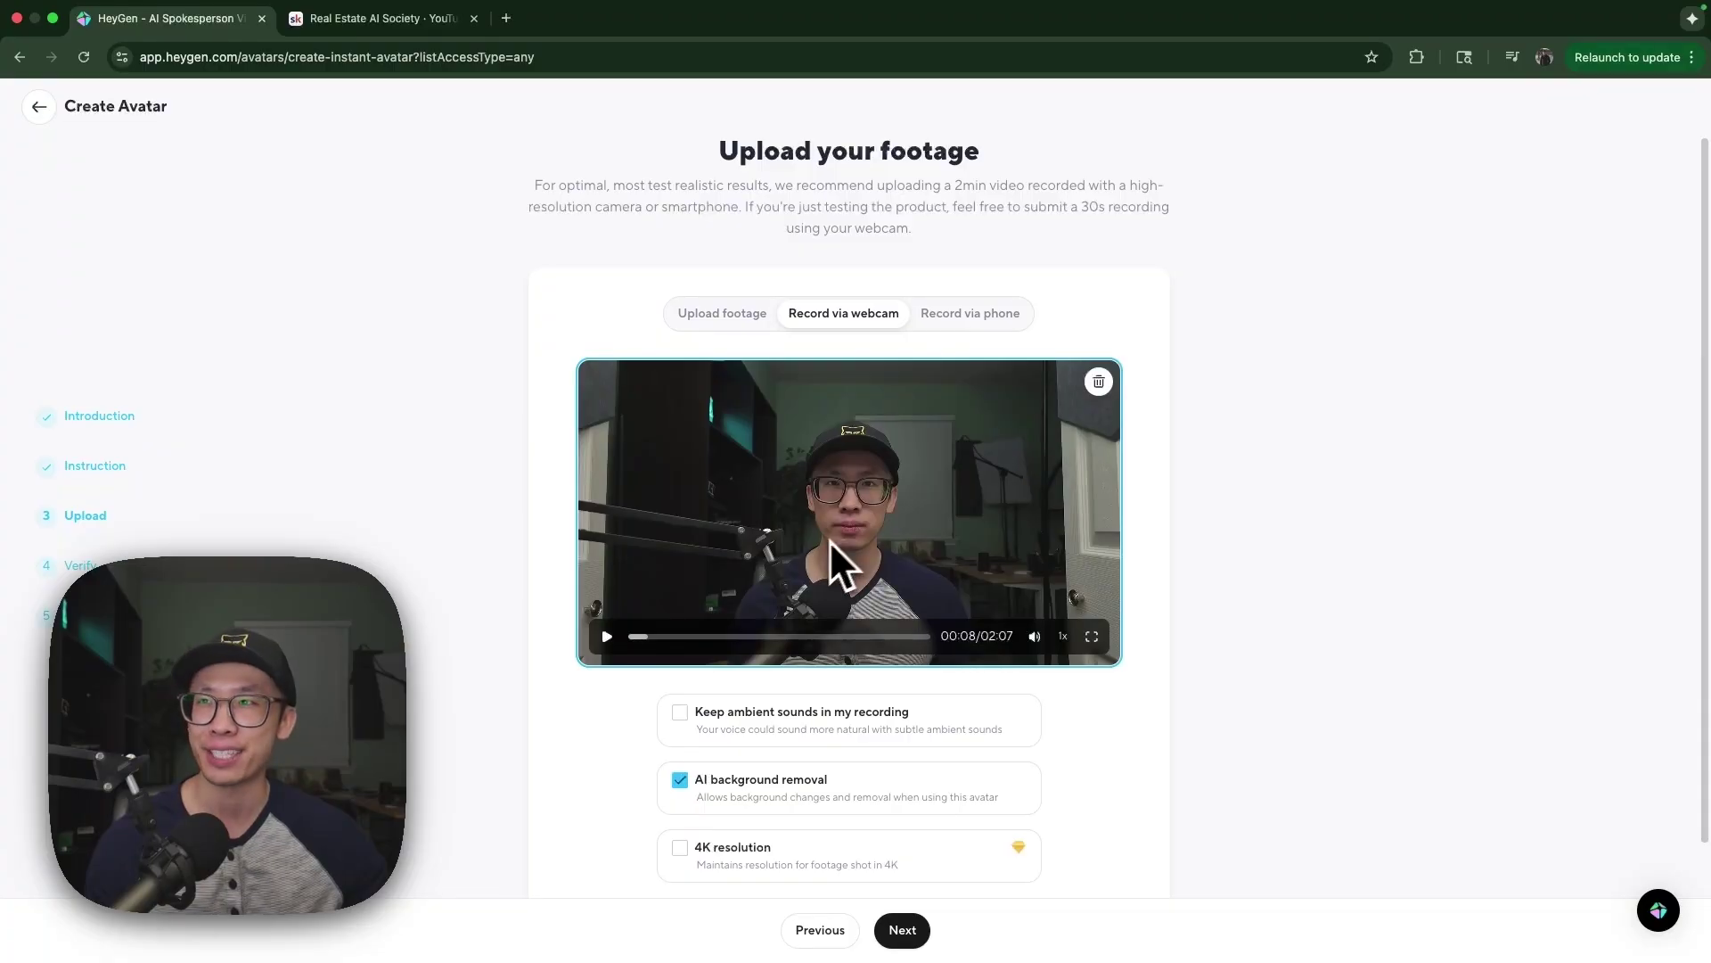
click(607, 638)
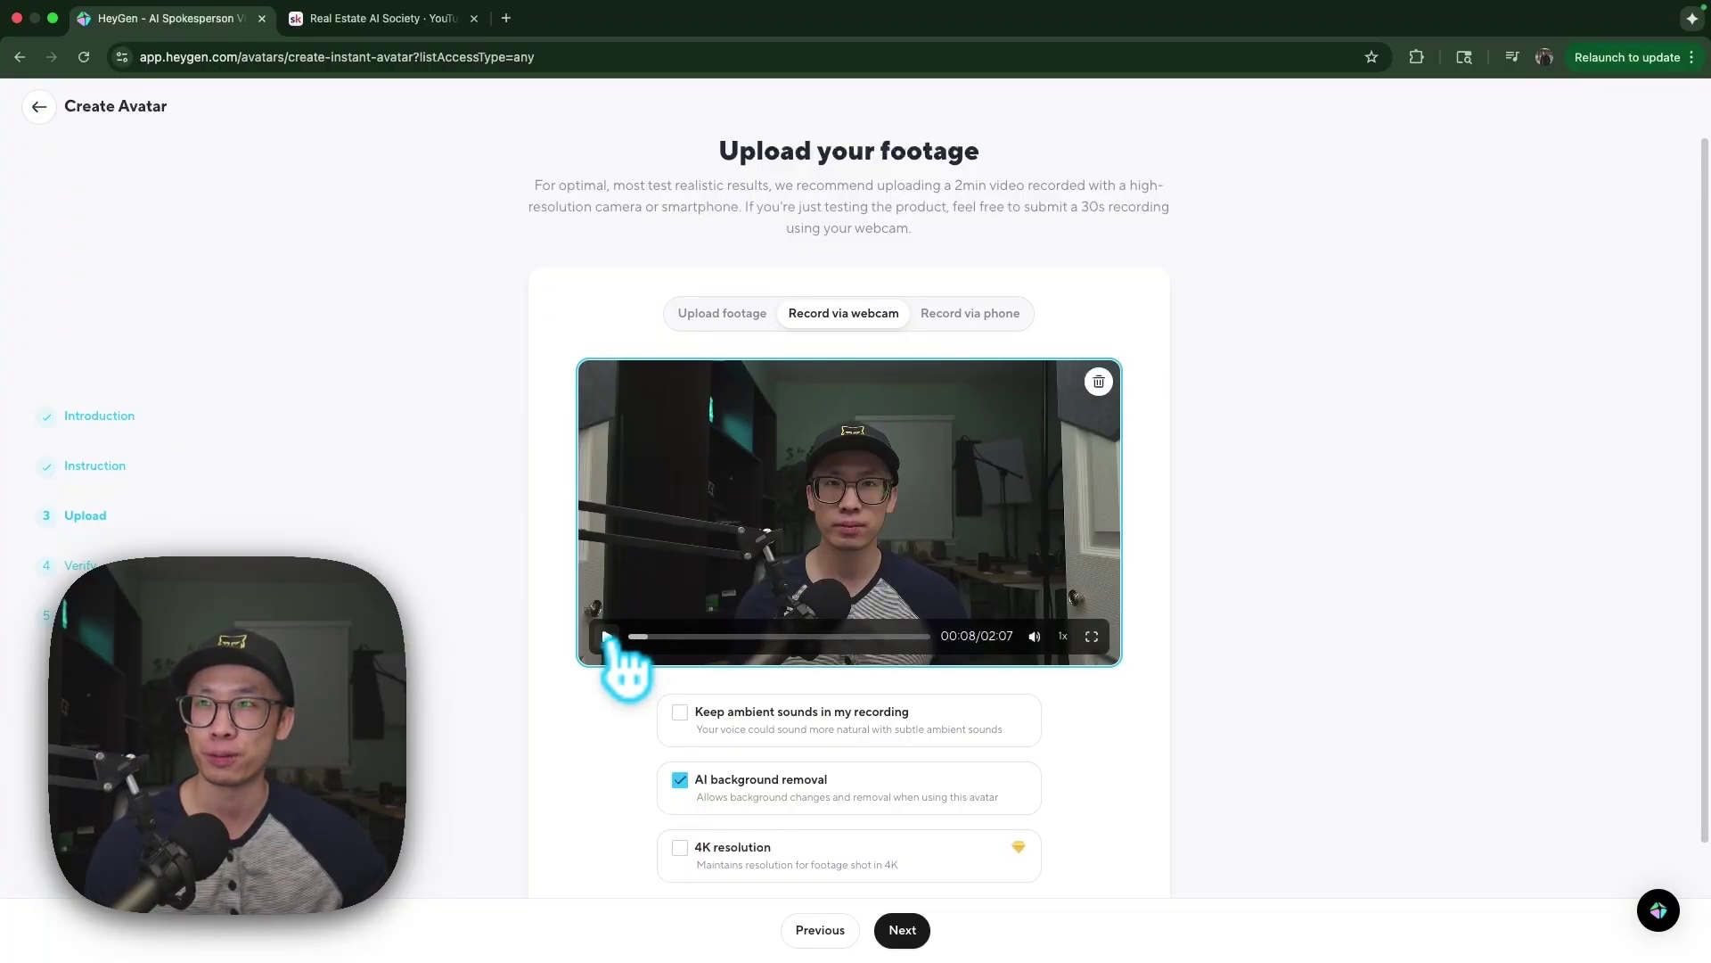
click(608, 638)
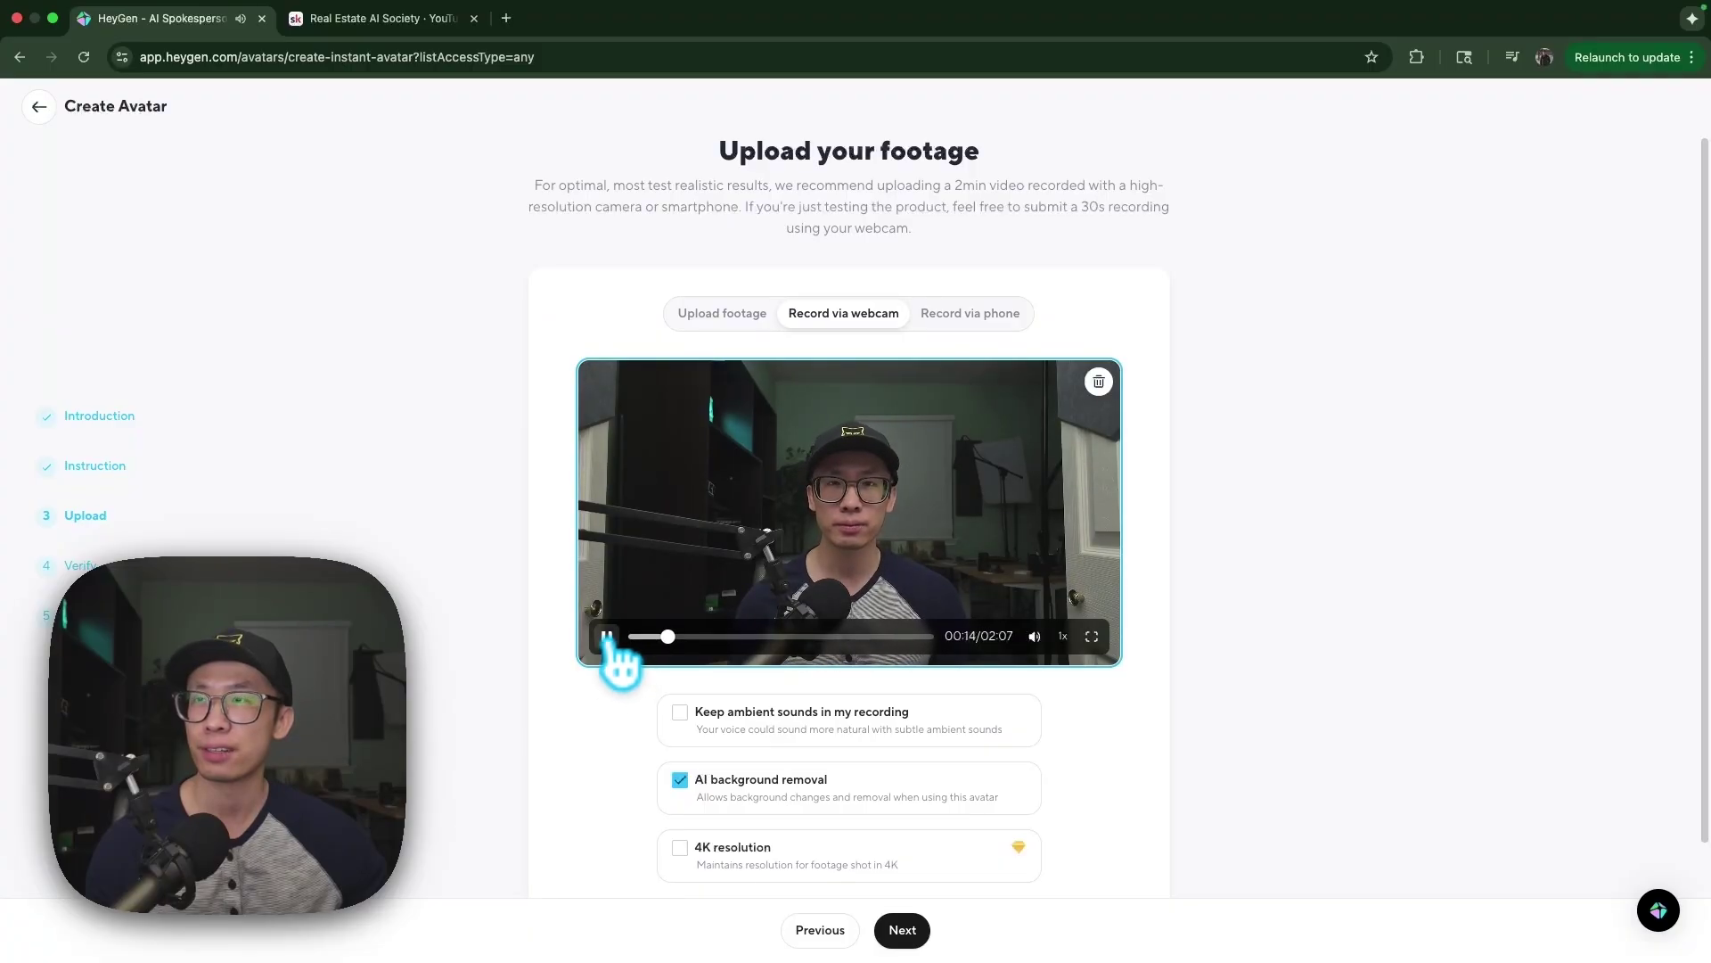
click(608, 636)
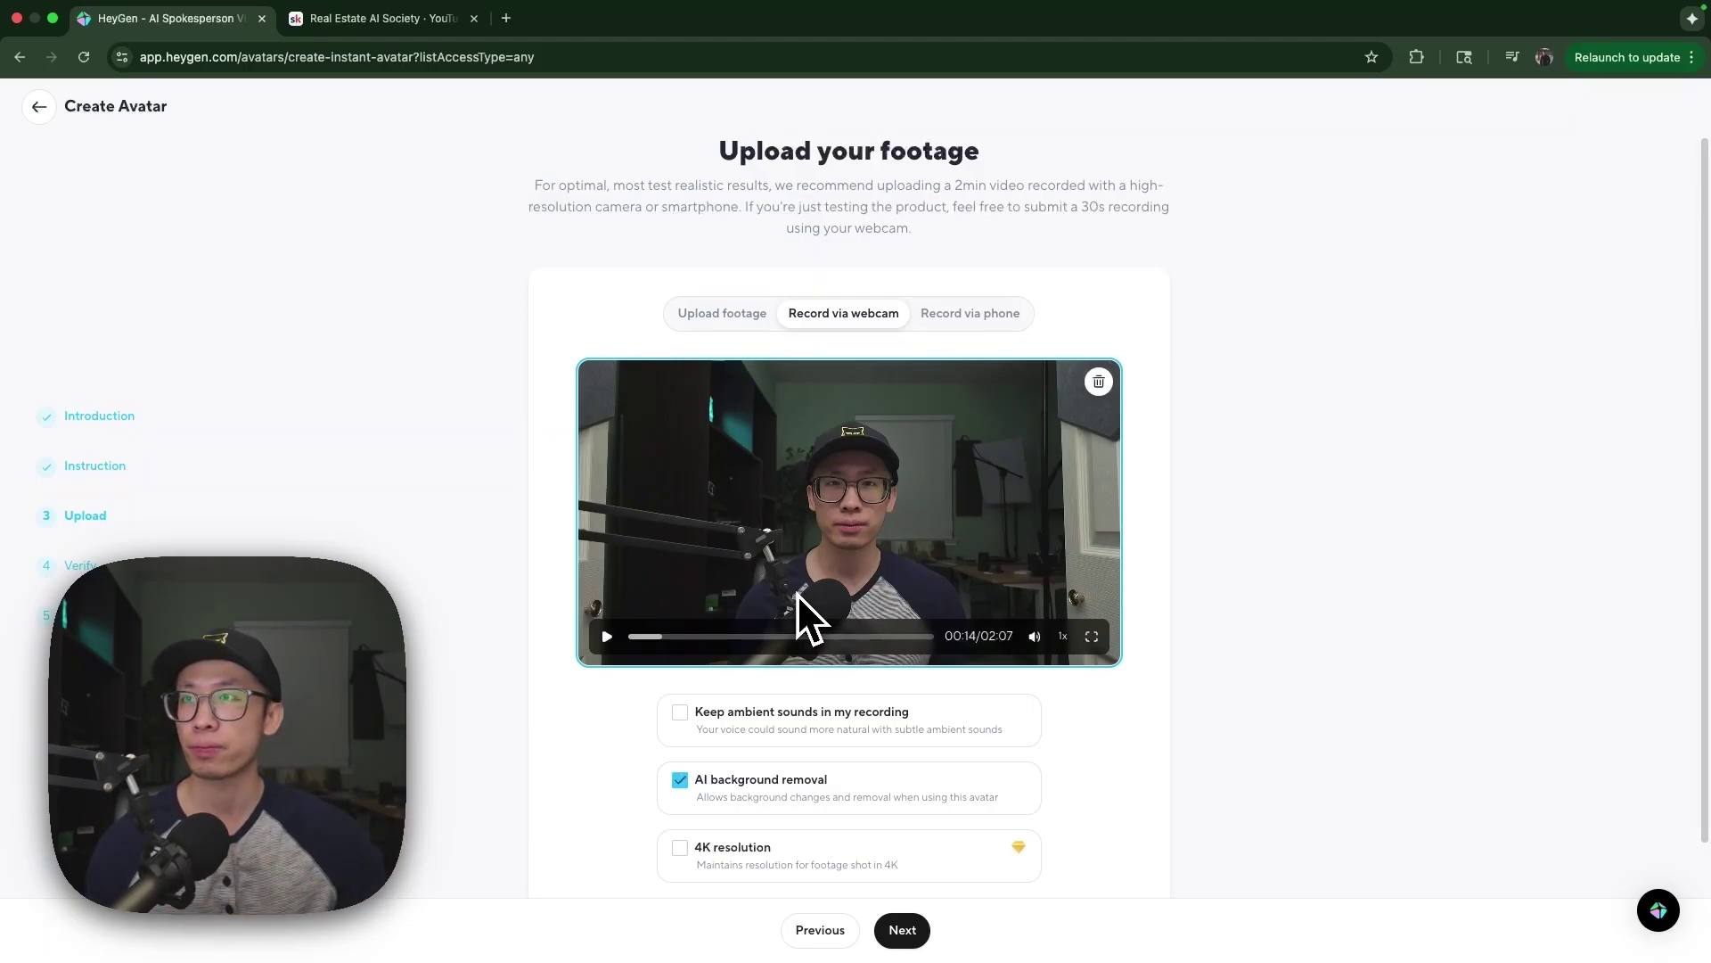
Turn on keeping ambient sounds in the recording, and try to enable 4K resolution.
scroll(624, 776, down, 1)
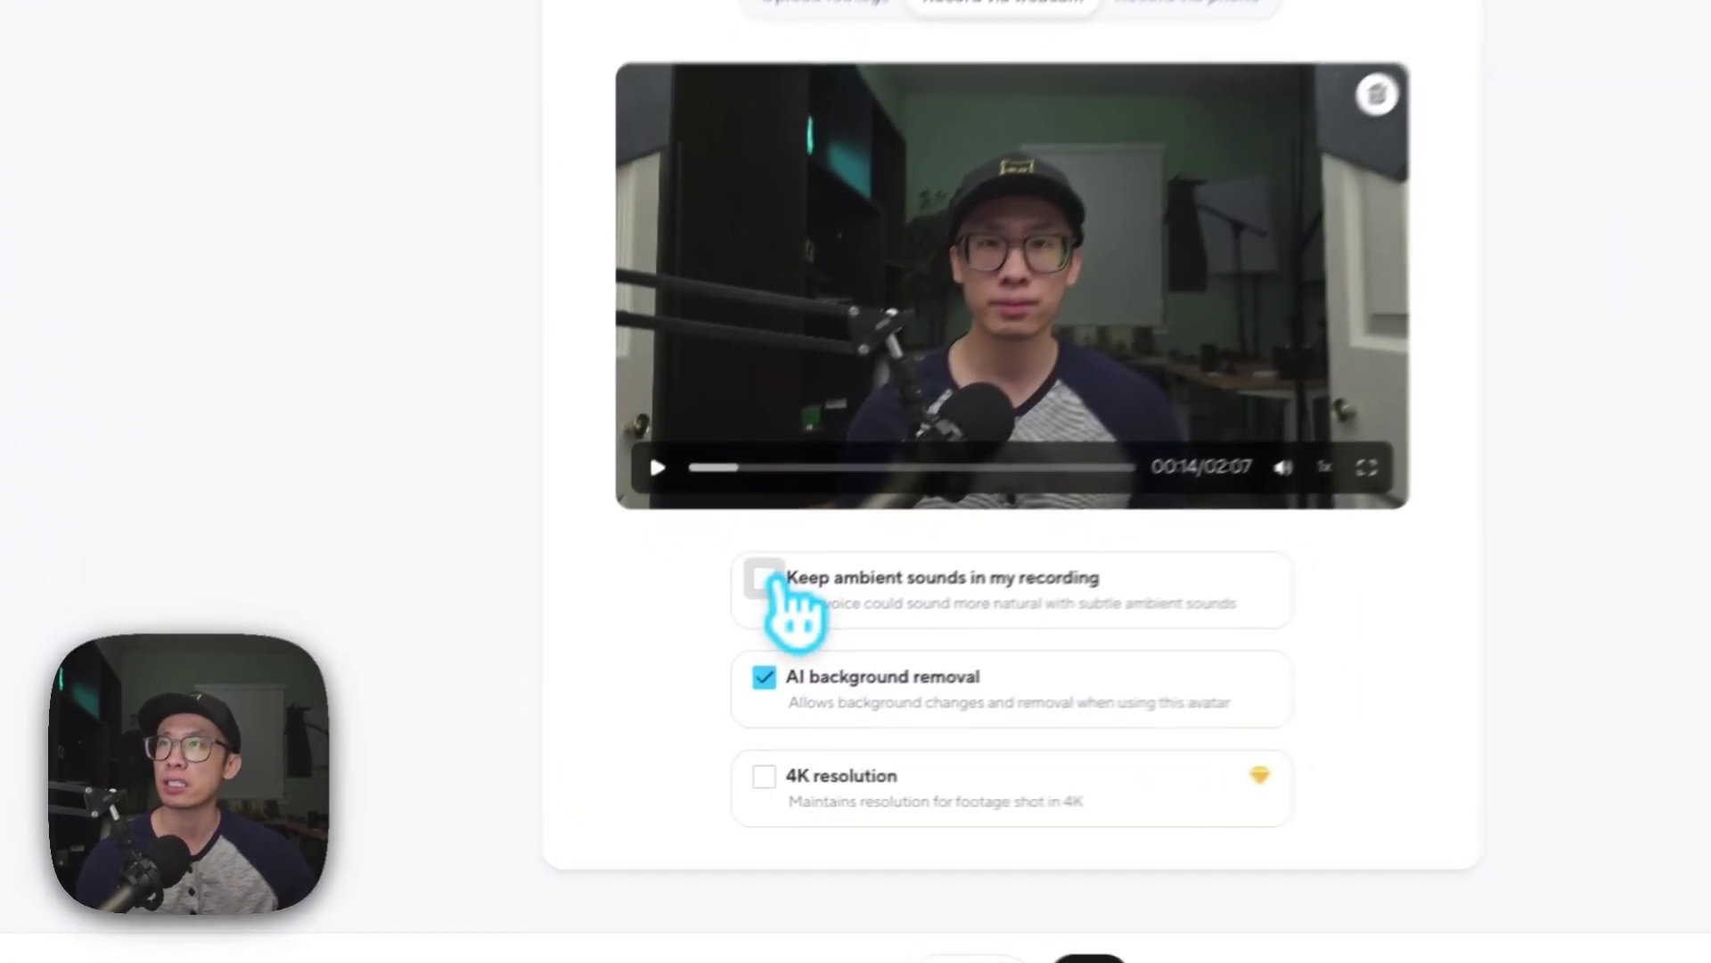
click(681, 657)
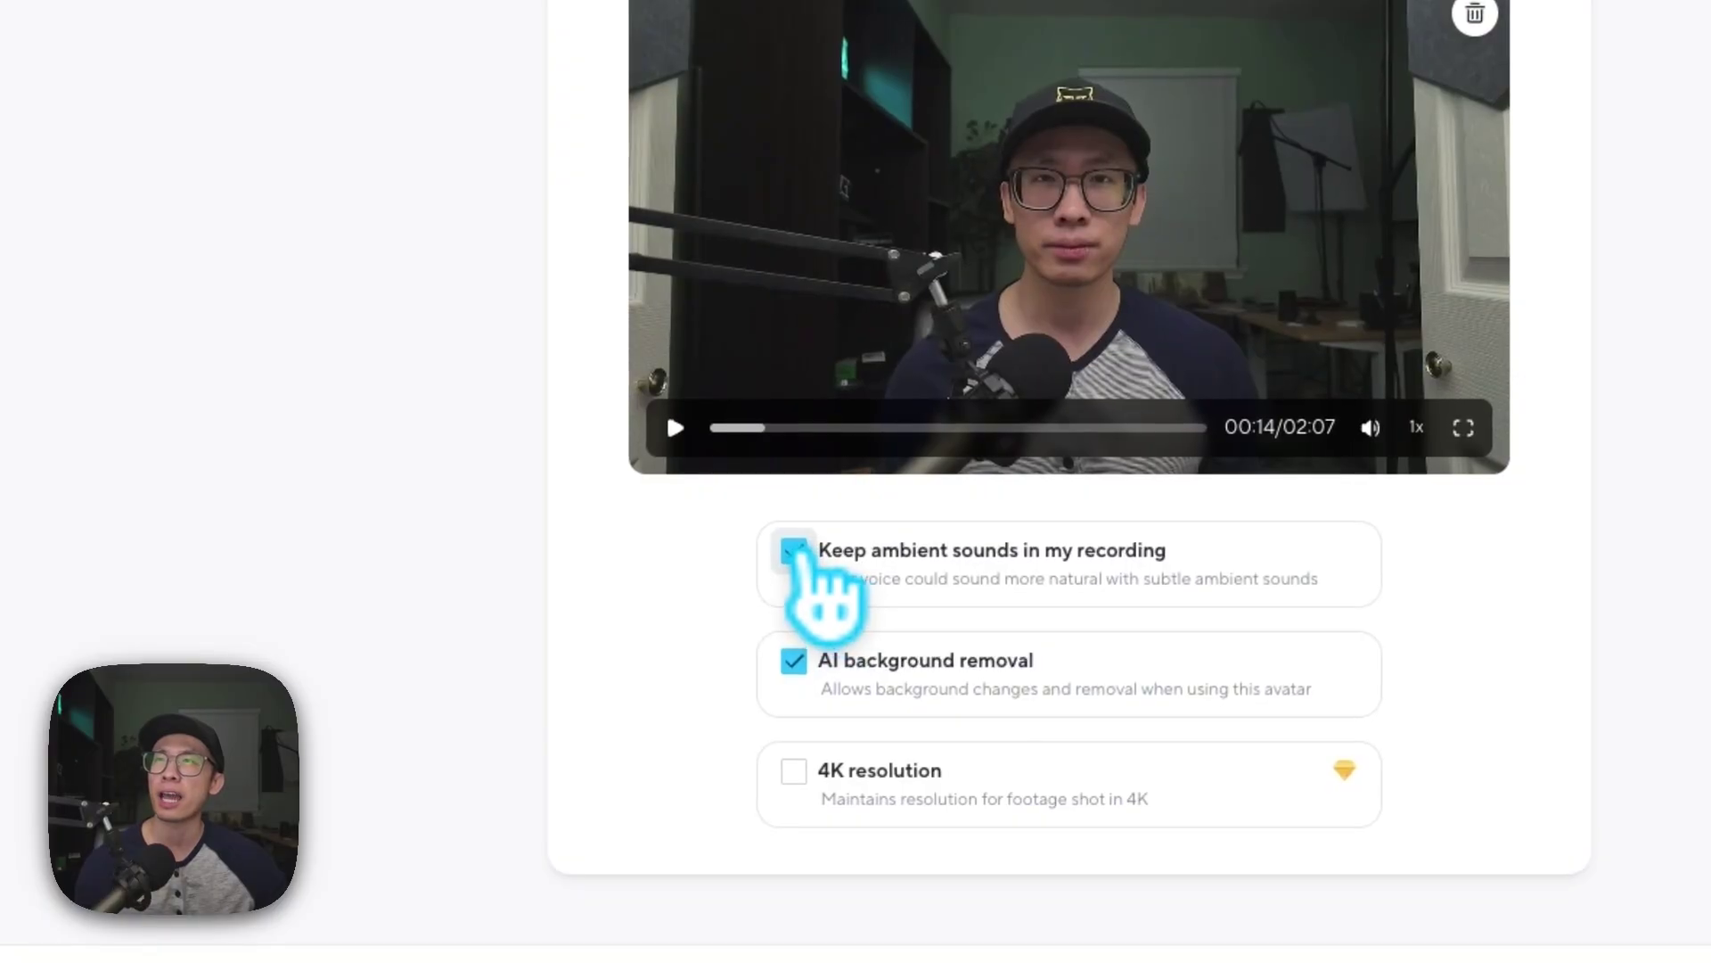
click(797, 551)
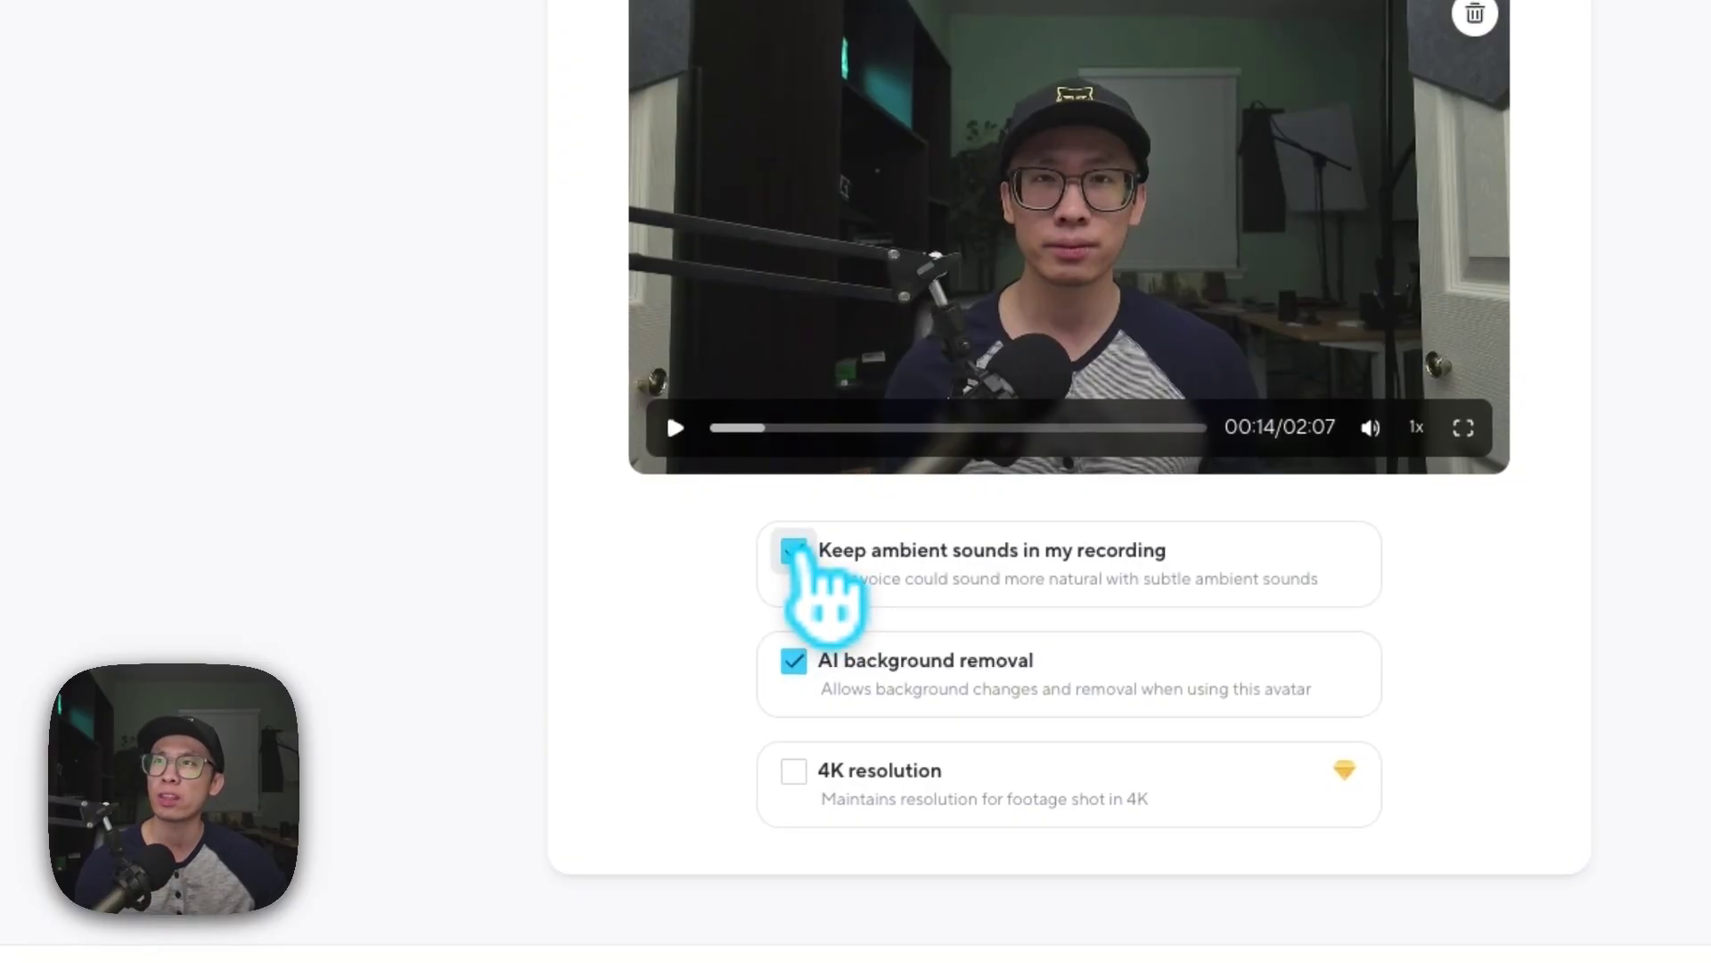
click(794, 550)
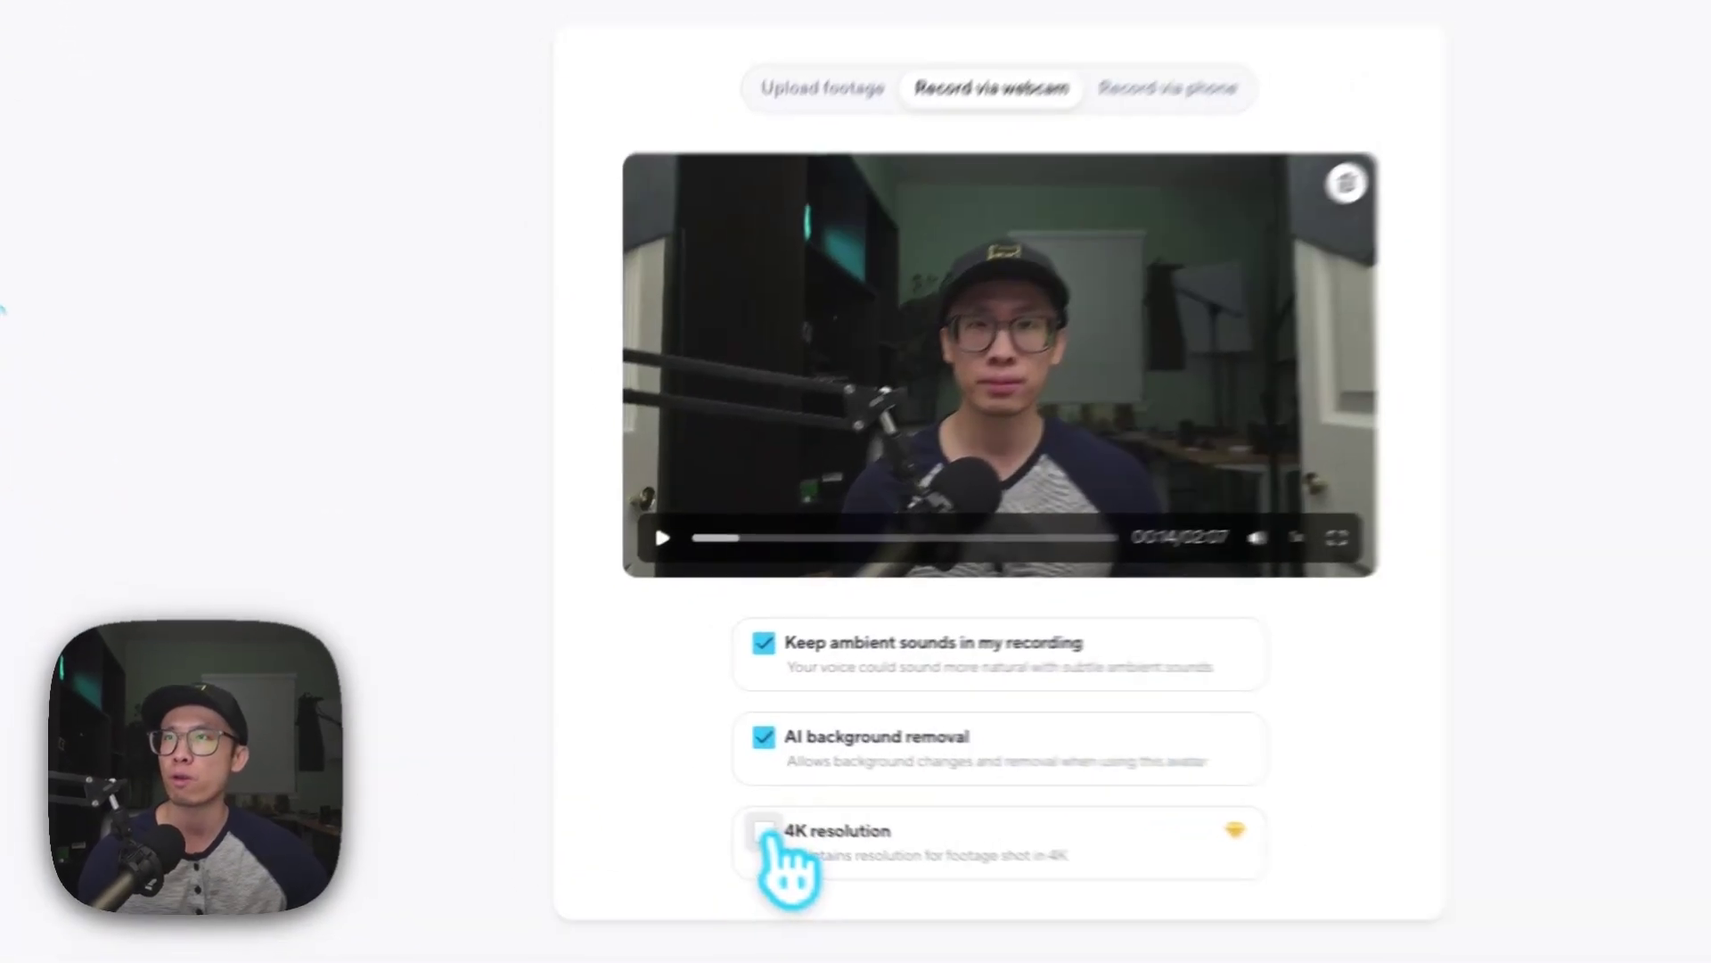
click(718, 802)
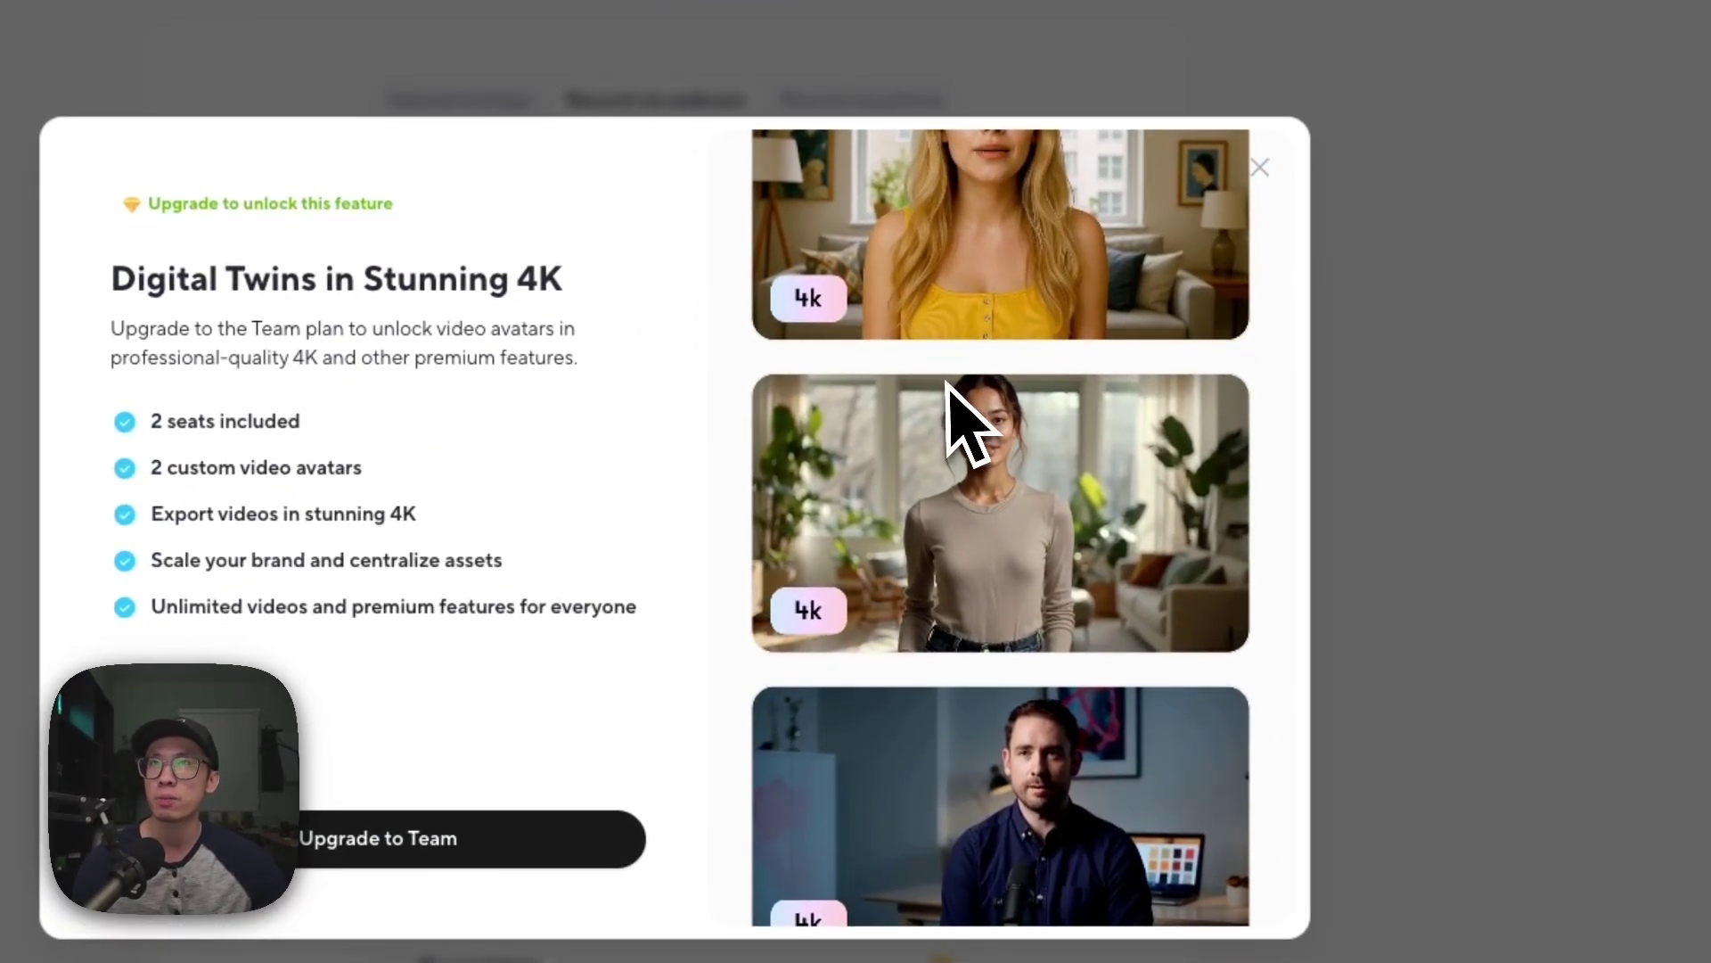
click(1260, 169)
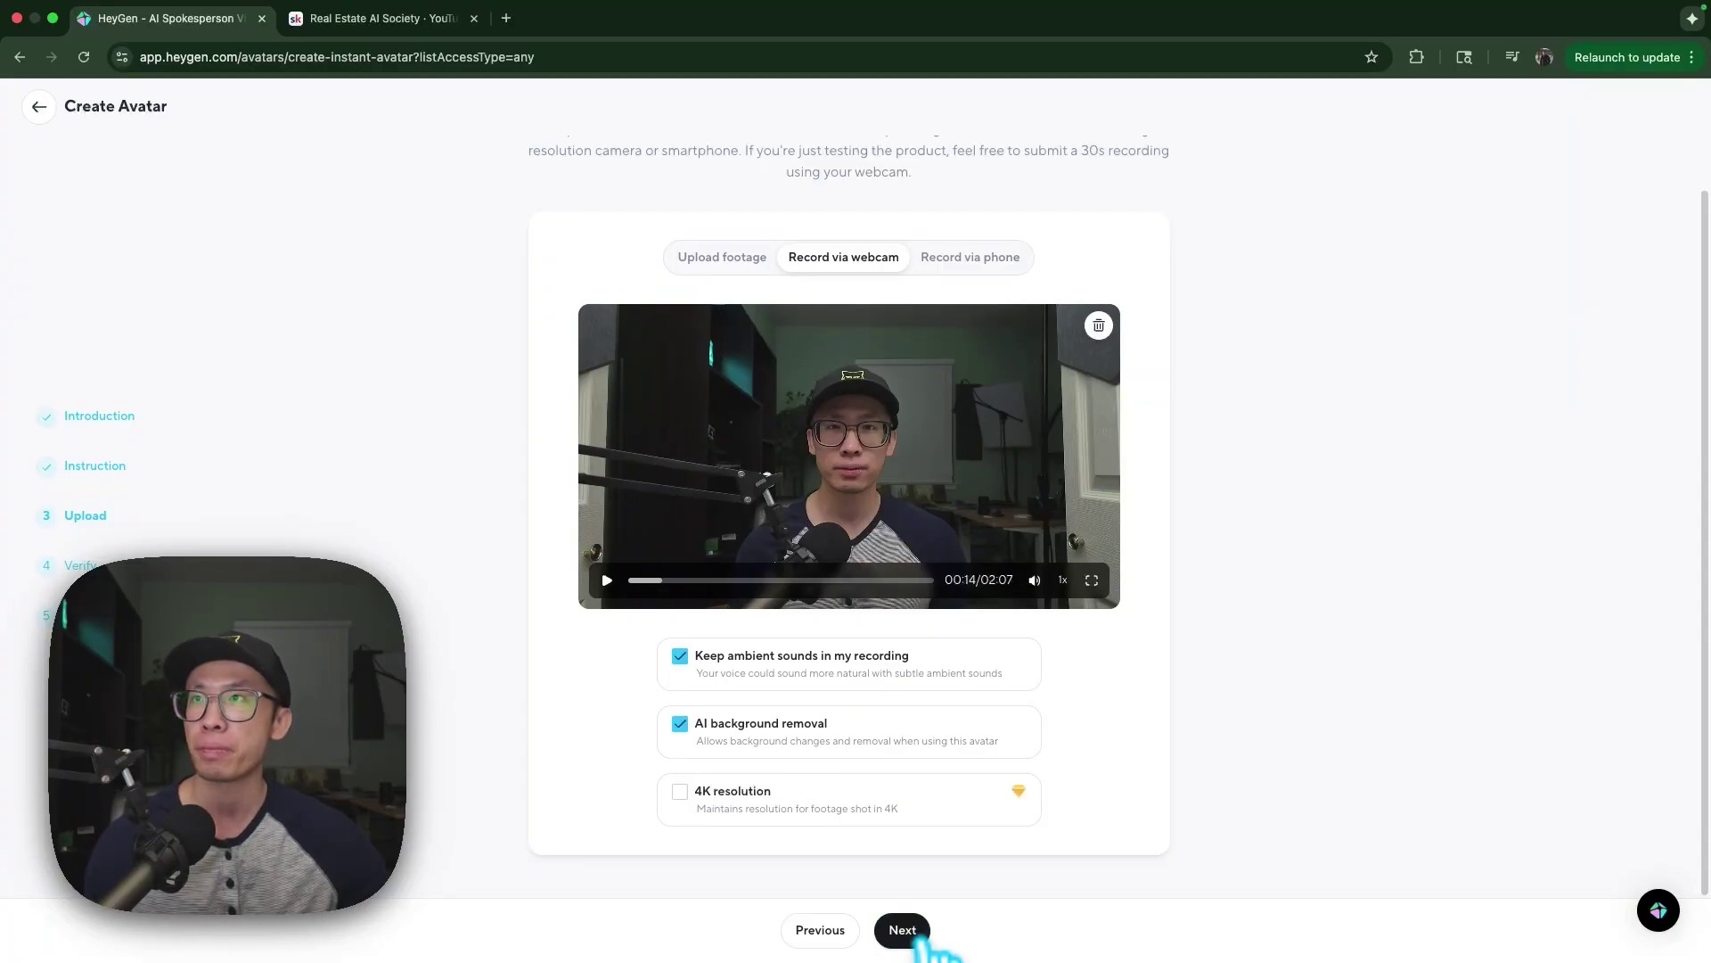
Skim through the first minute of the webcam recording, mute its sound, and play it back in full screen.
drag(682, 581, 721, 580)
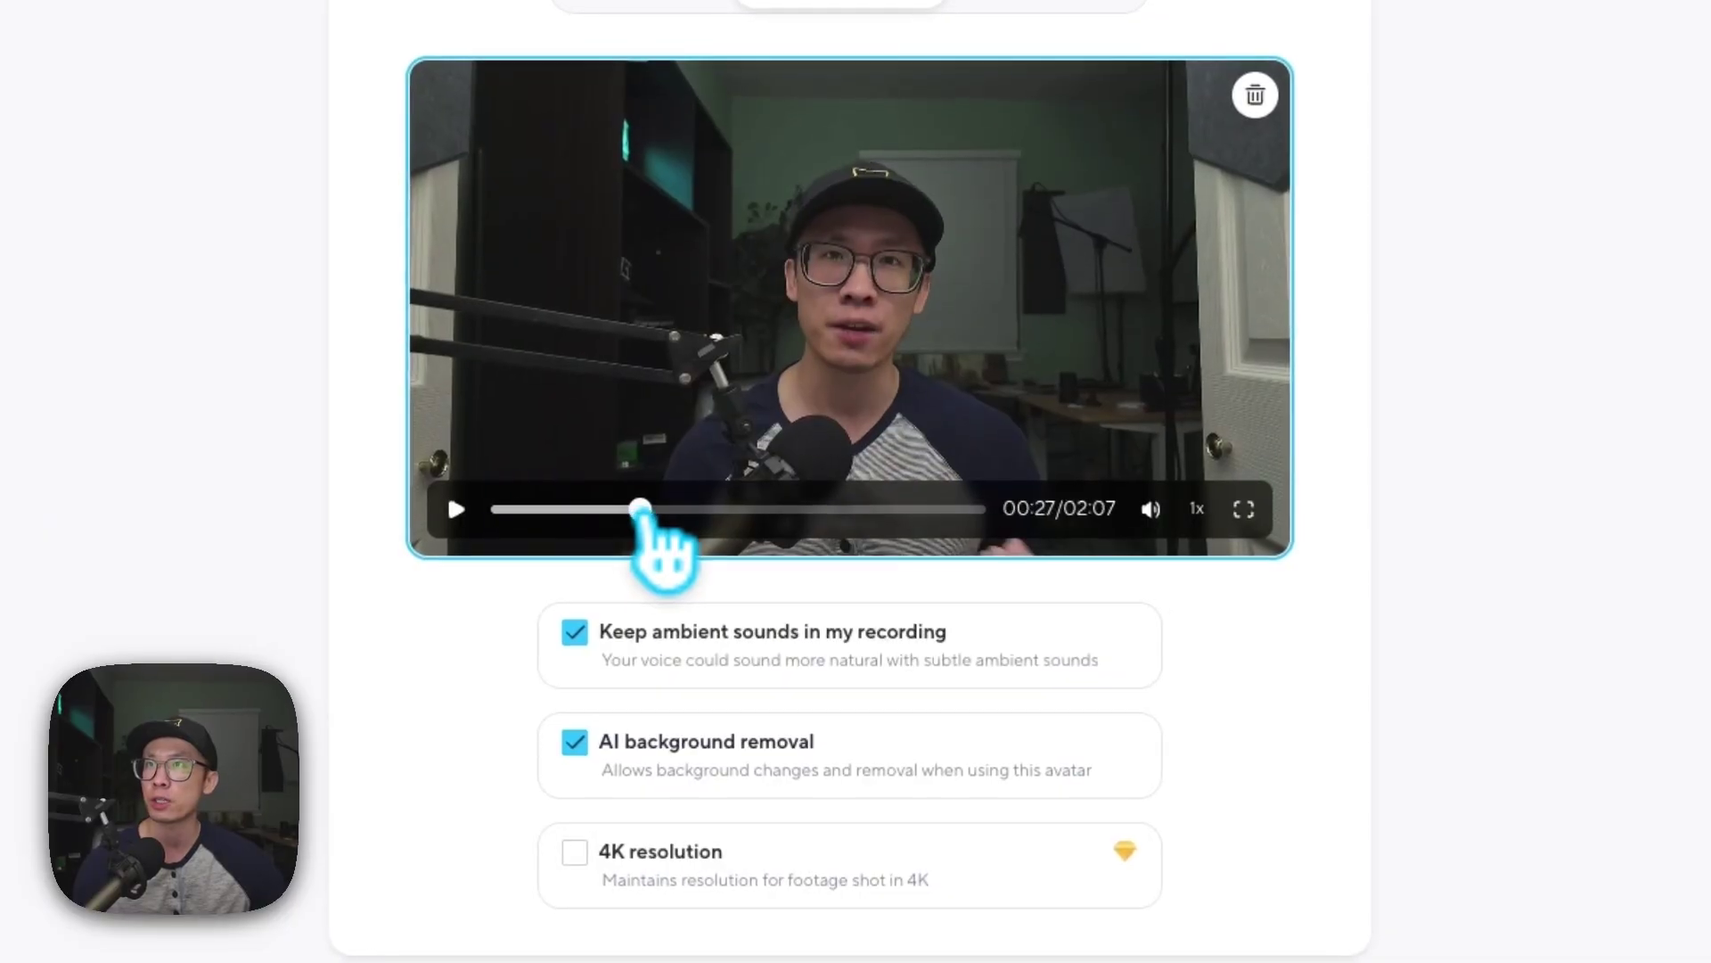
drag(640, 510, 696, 510)
mouse_move(1155, 533)
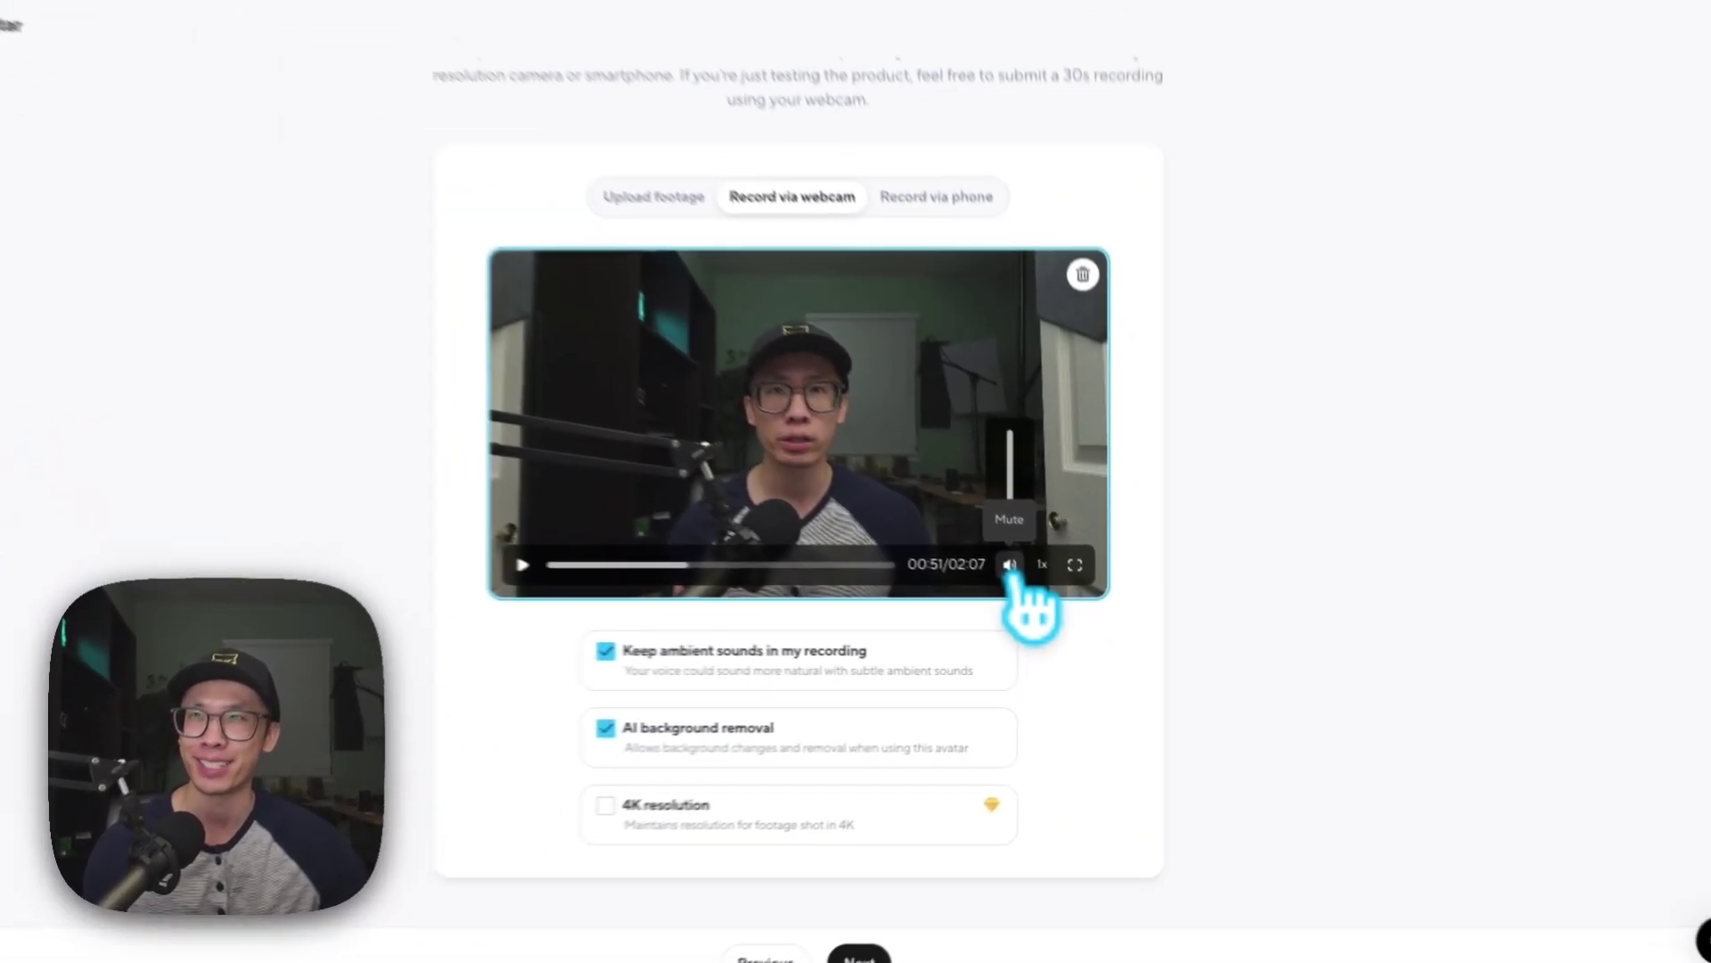
click(1034, 579)
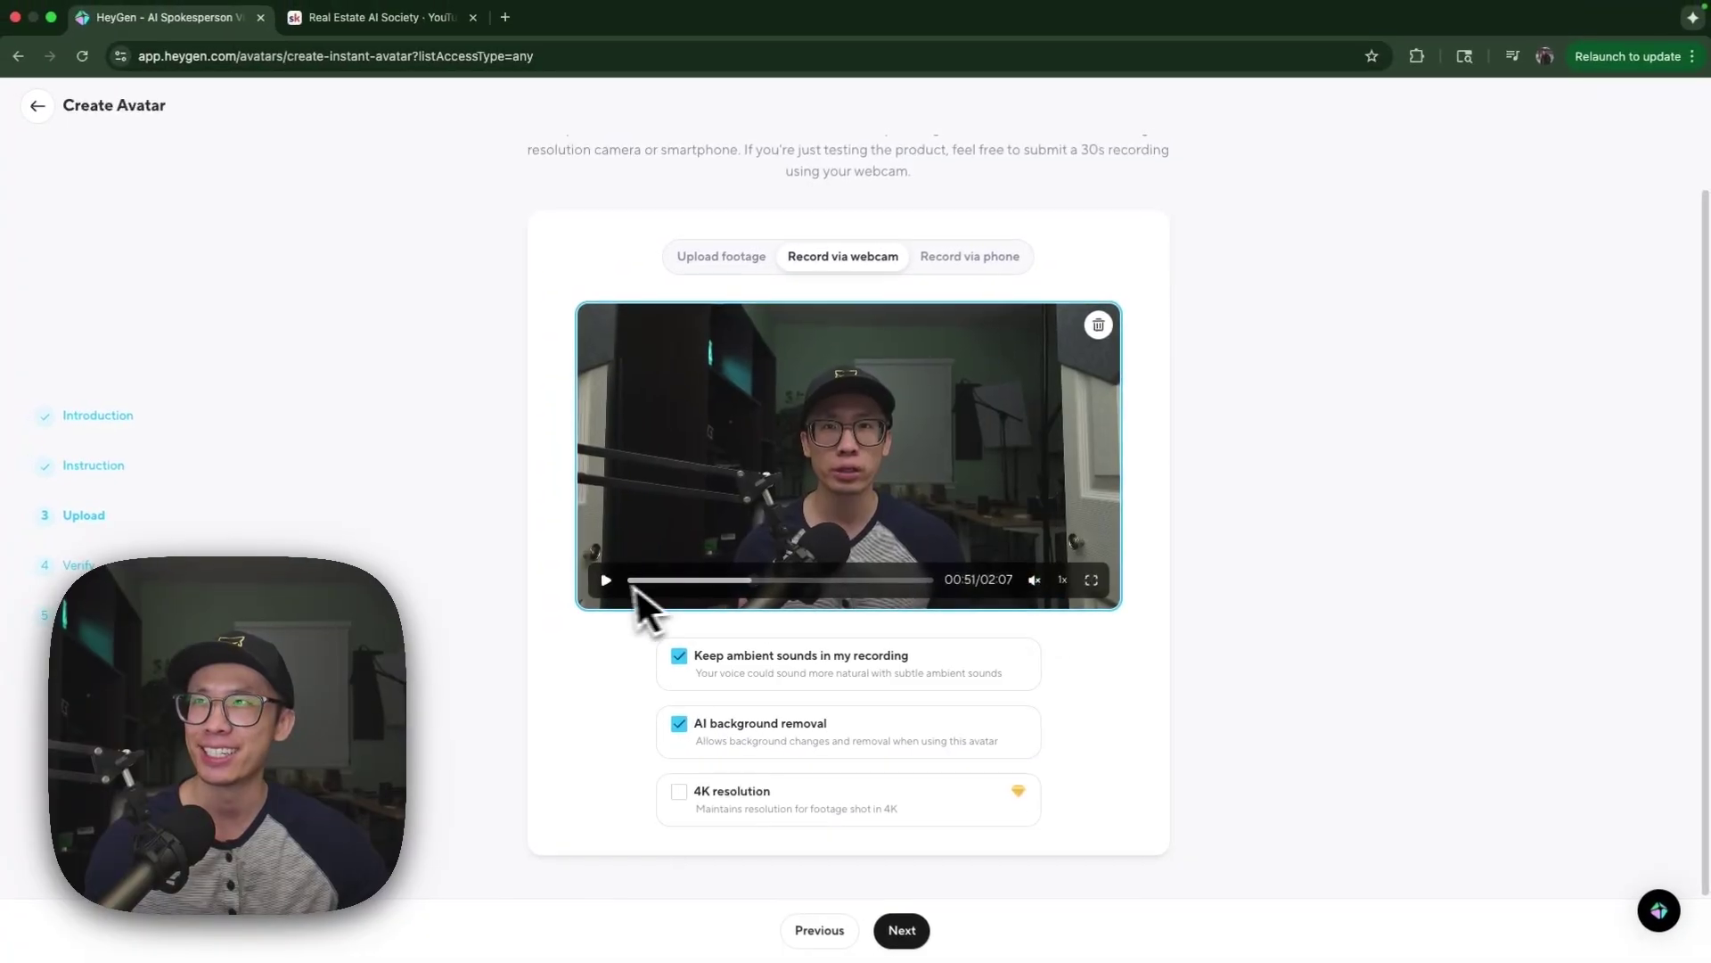
click(599, 579)
click(1091, 581)
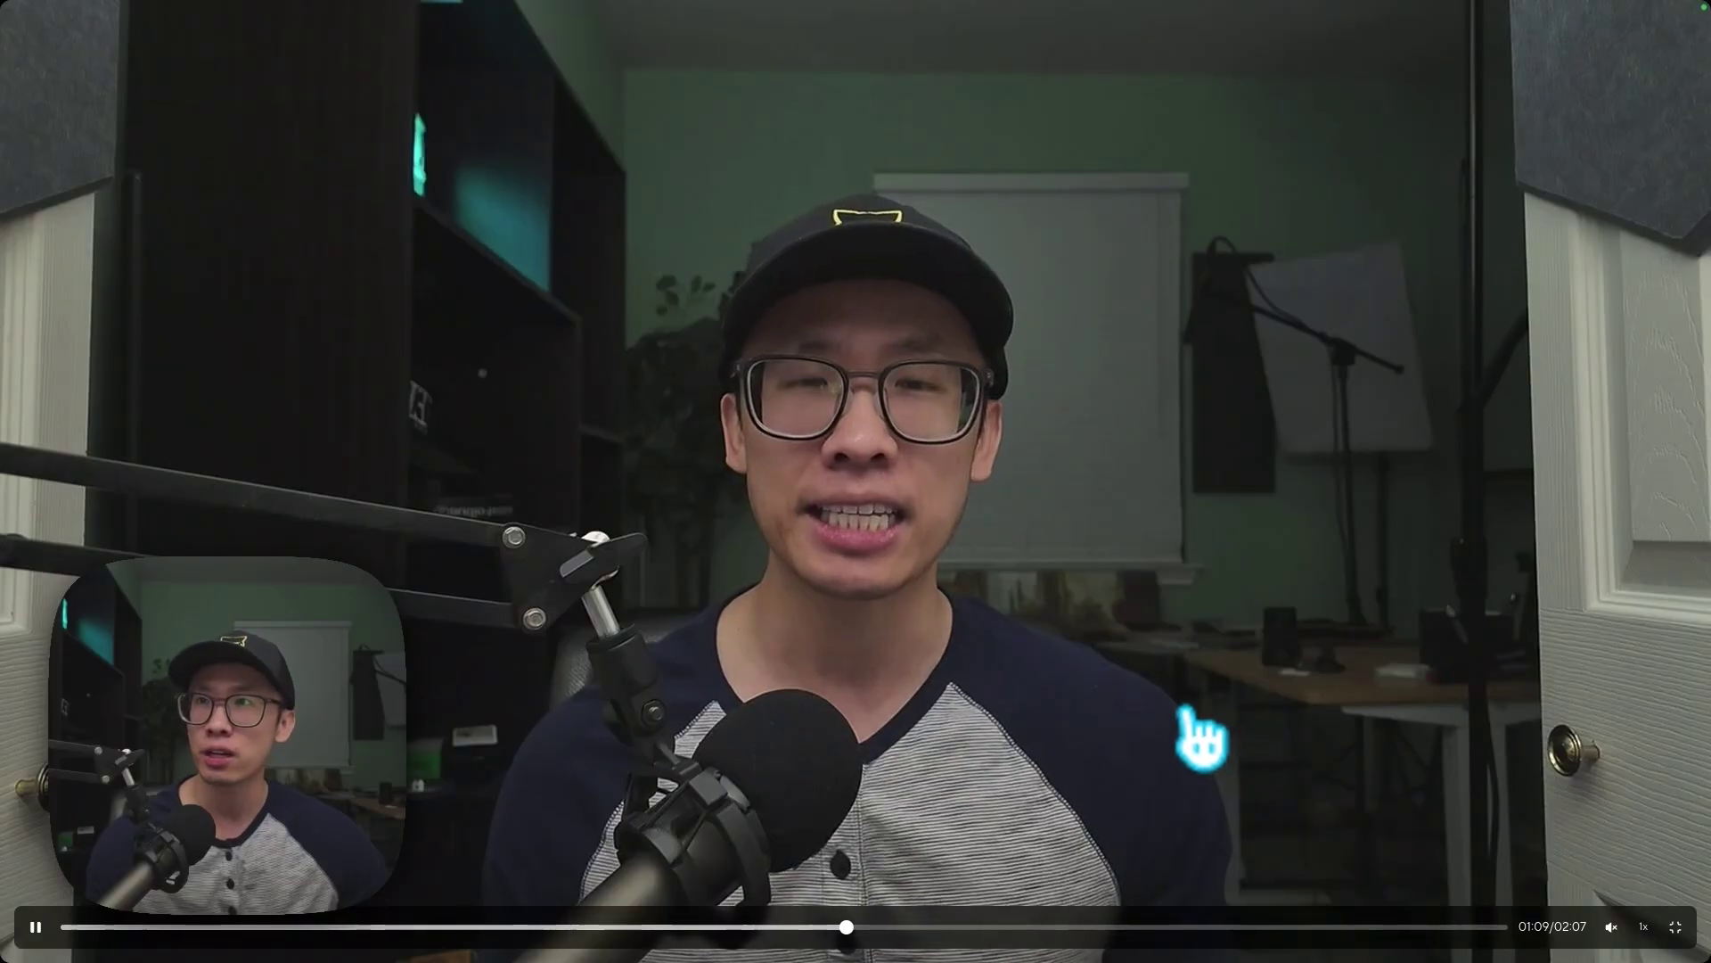
key(Escape)
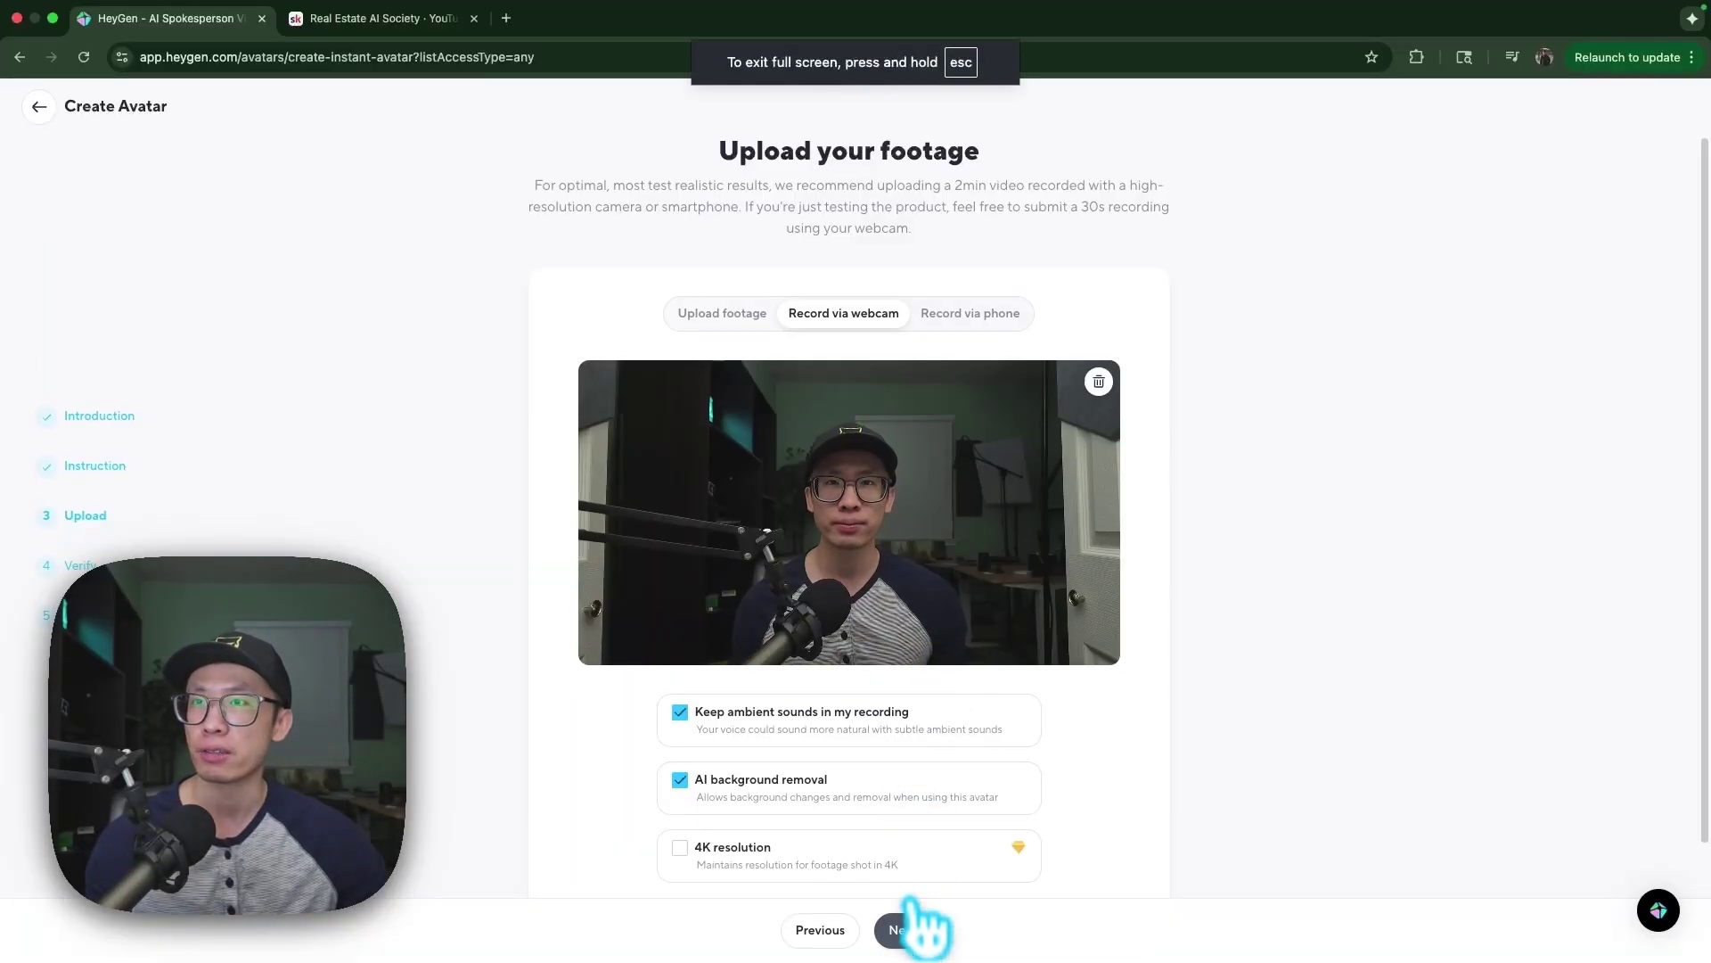
Accept the recorded footage, assign it to the existing verified avatar, and continue to the footage review.
click(901, 929)
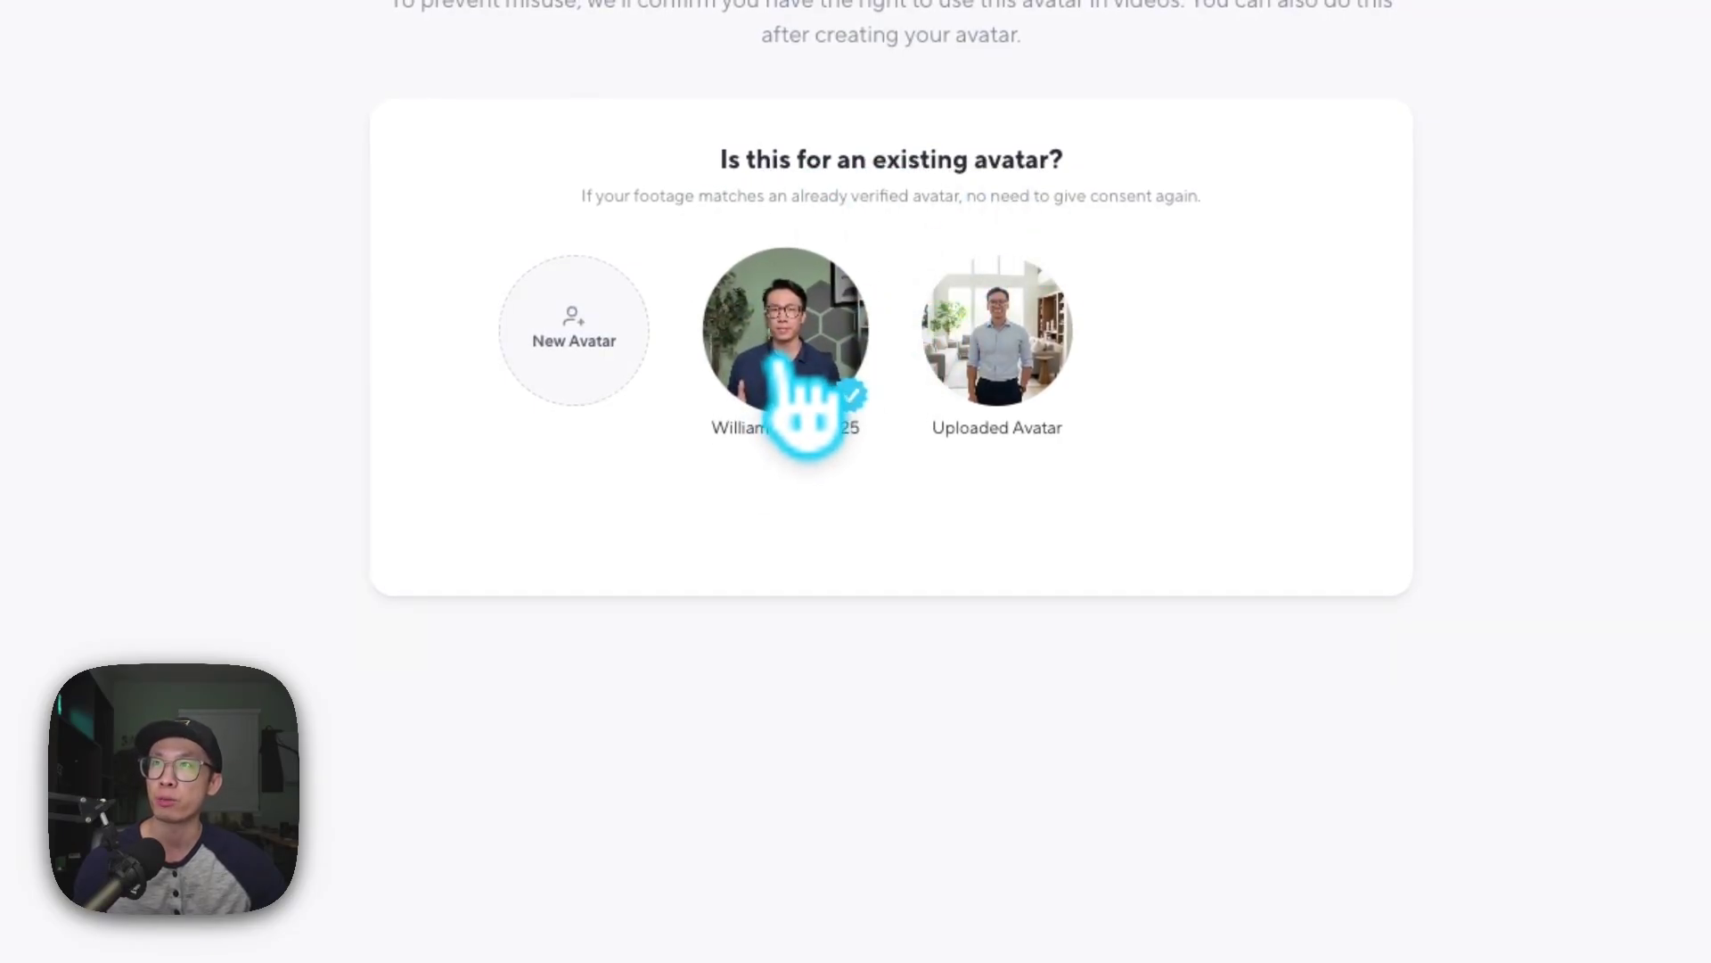
click(971, 922)
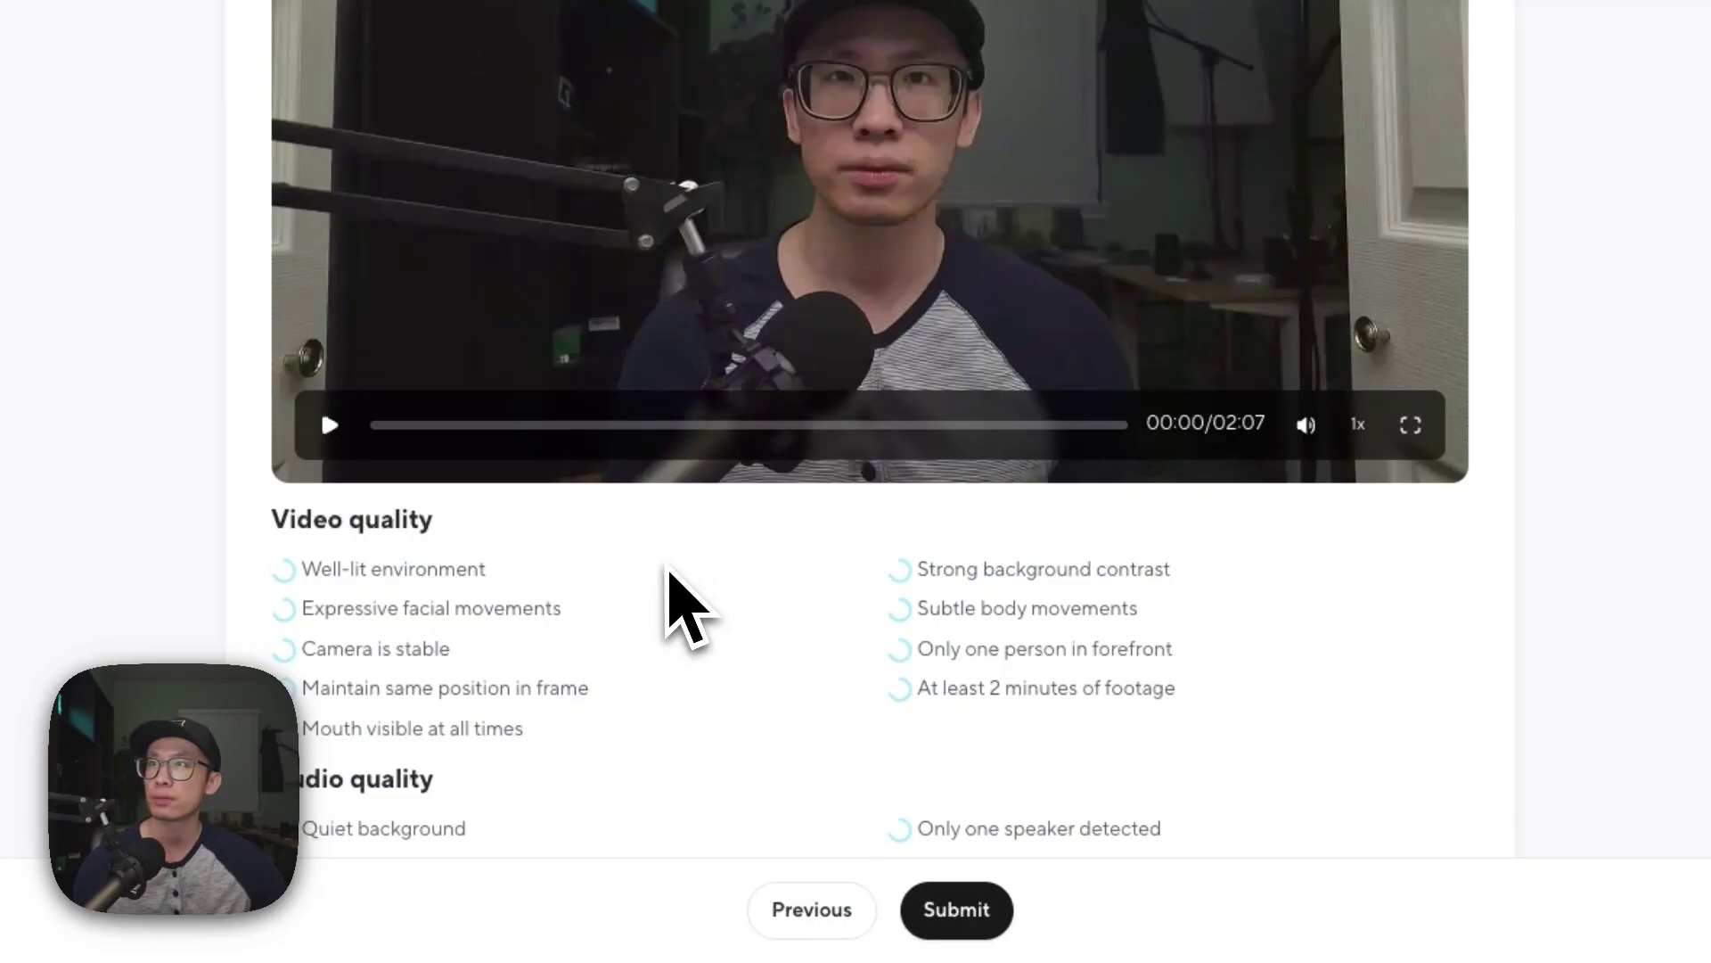
Review the footage's video and audio quality checks, then submit it for avatar look creation and finish the setup.
scroll(668, 604, down, 3)
scroll(680, 601, up, 3)
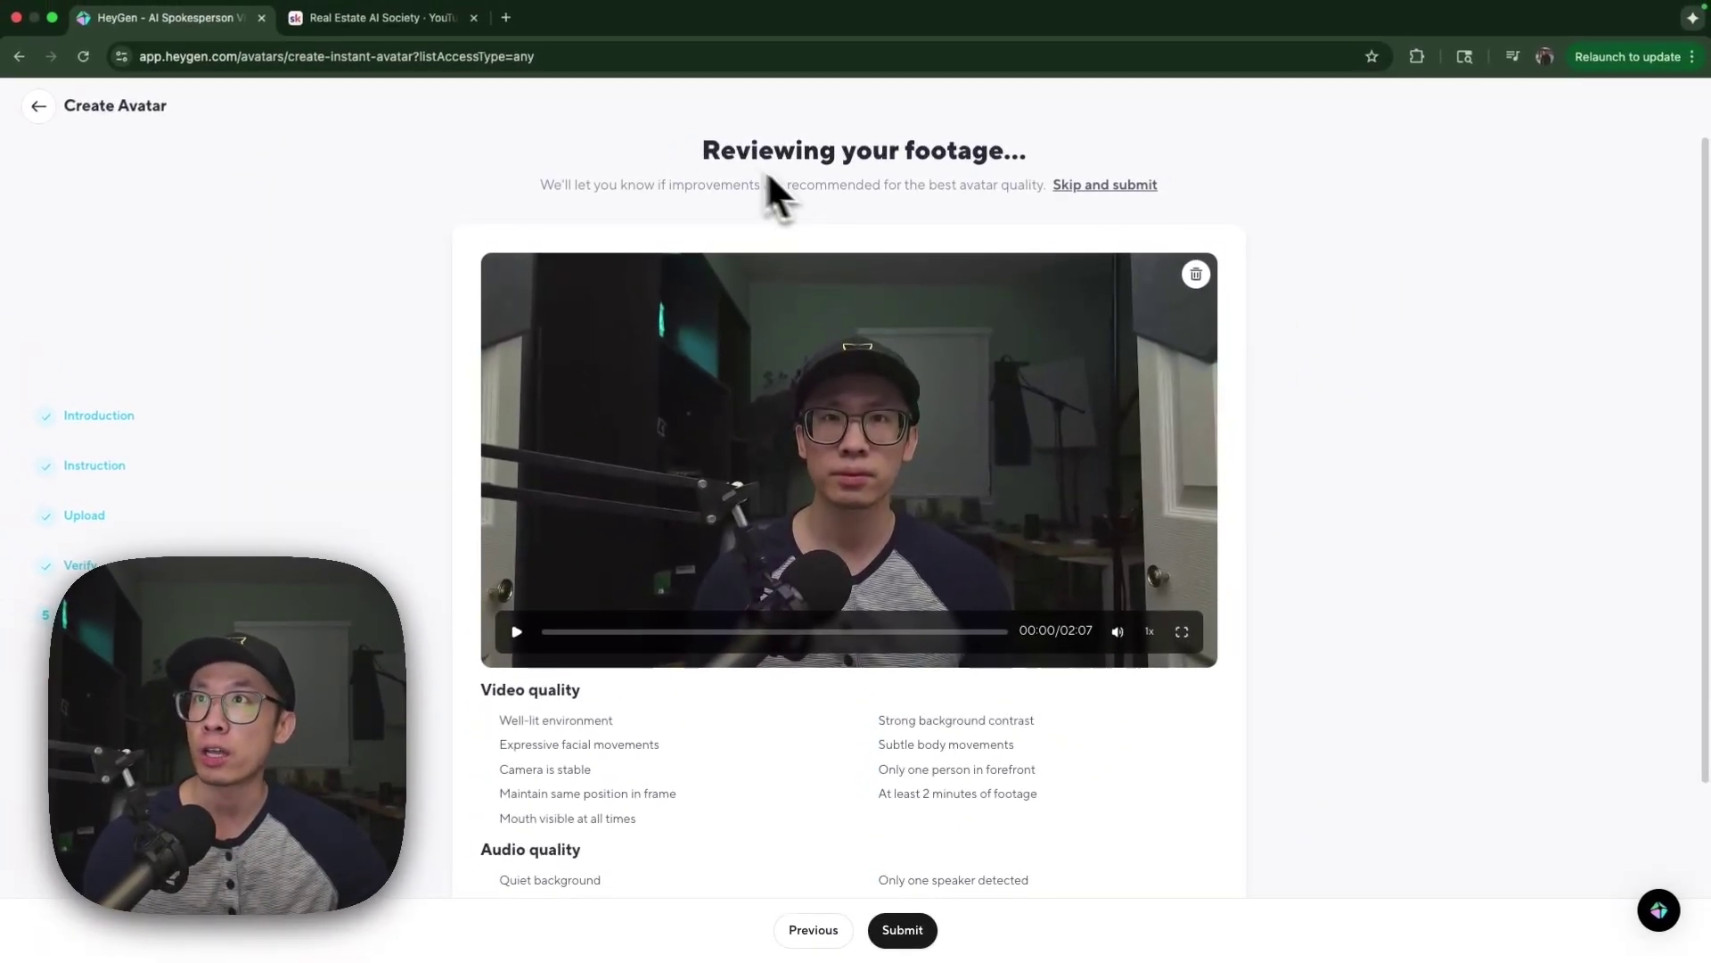
scroll(618, 747, down, 3)
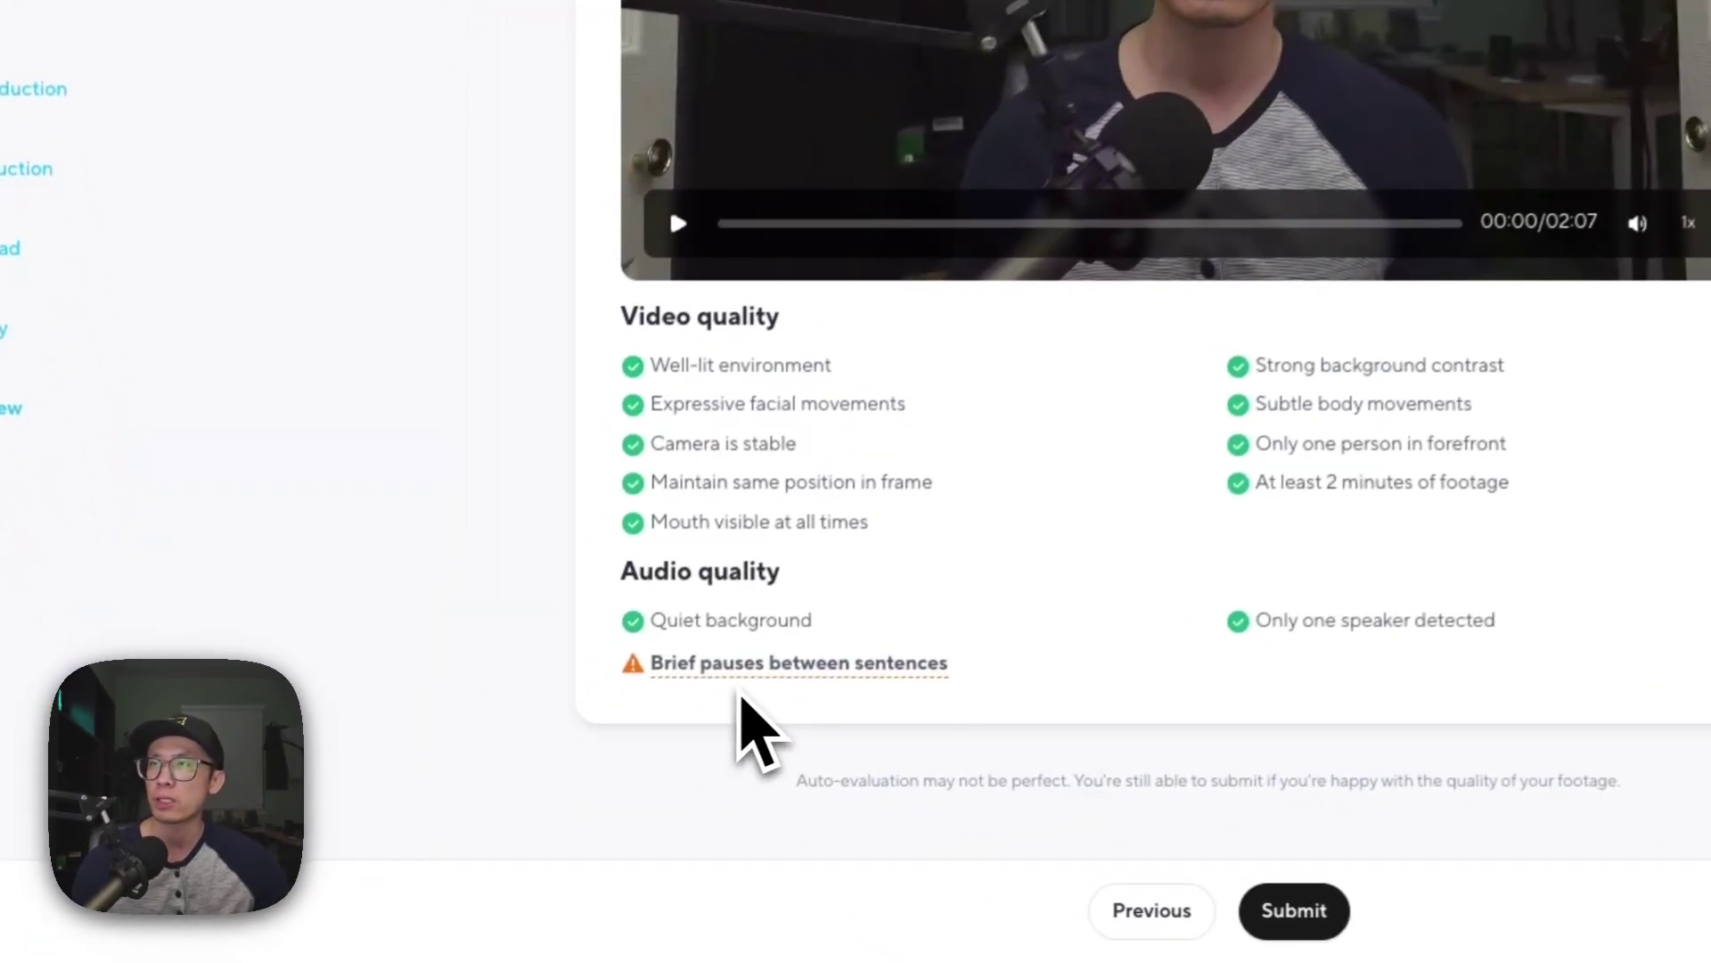
mouse_move(742, 674)
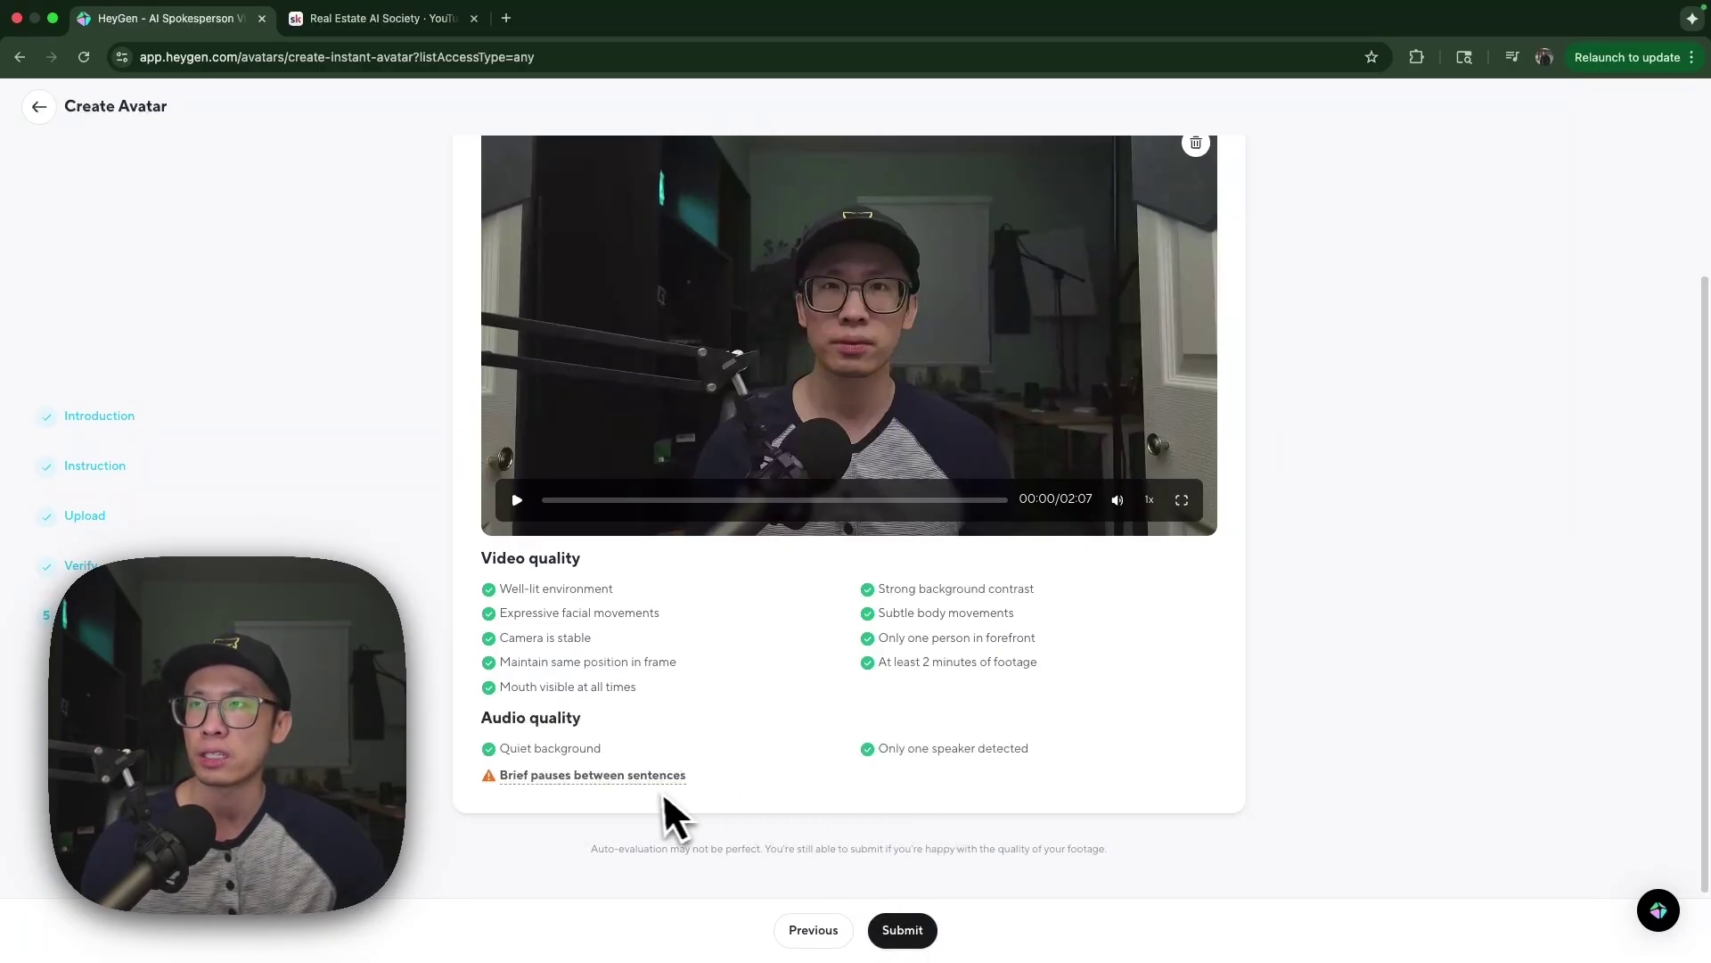
mouse_move(646, 785)
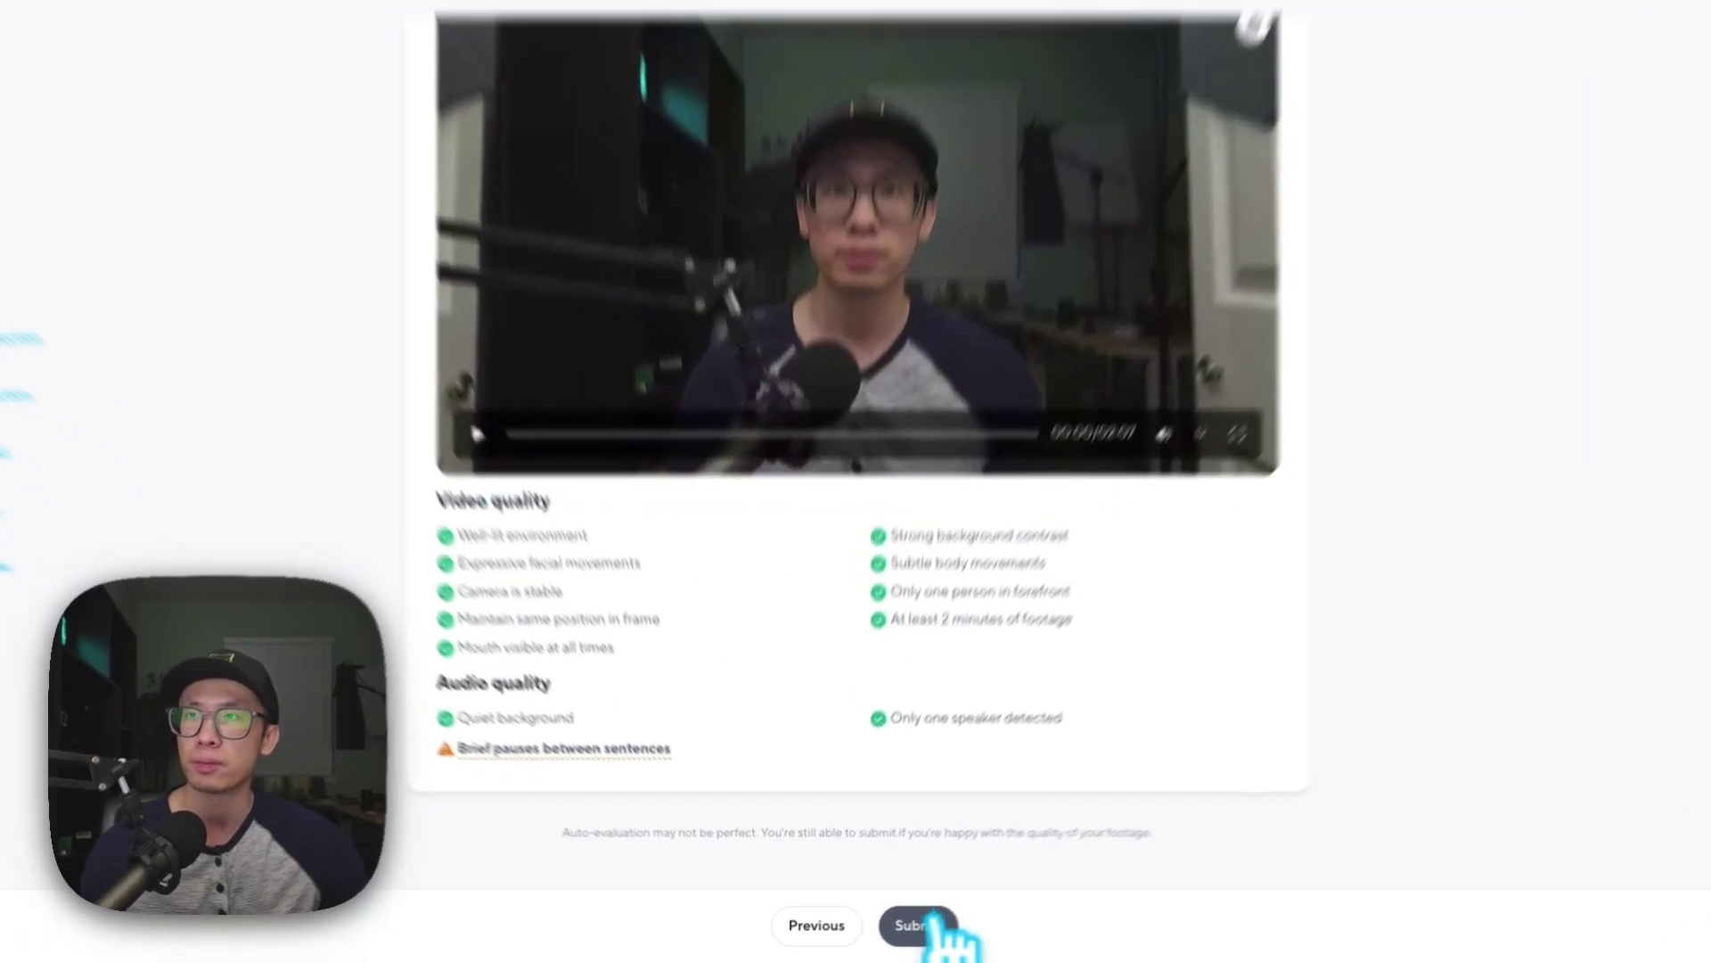
click(902, 930)
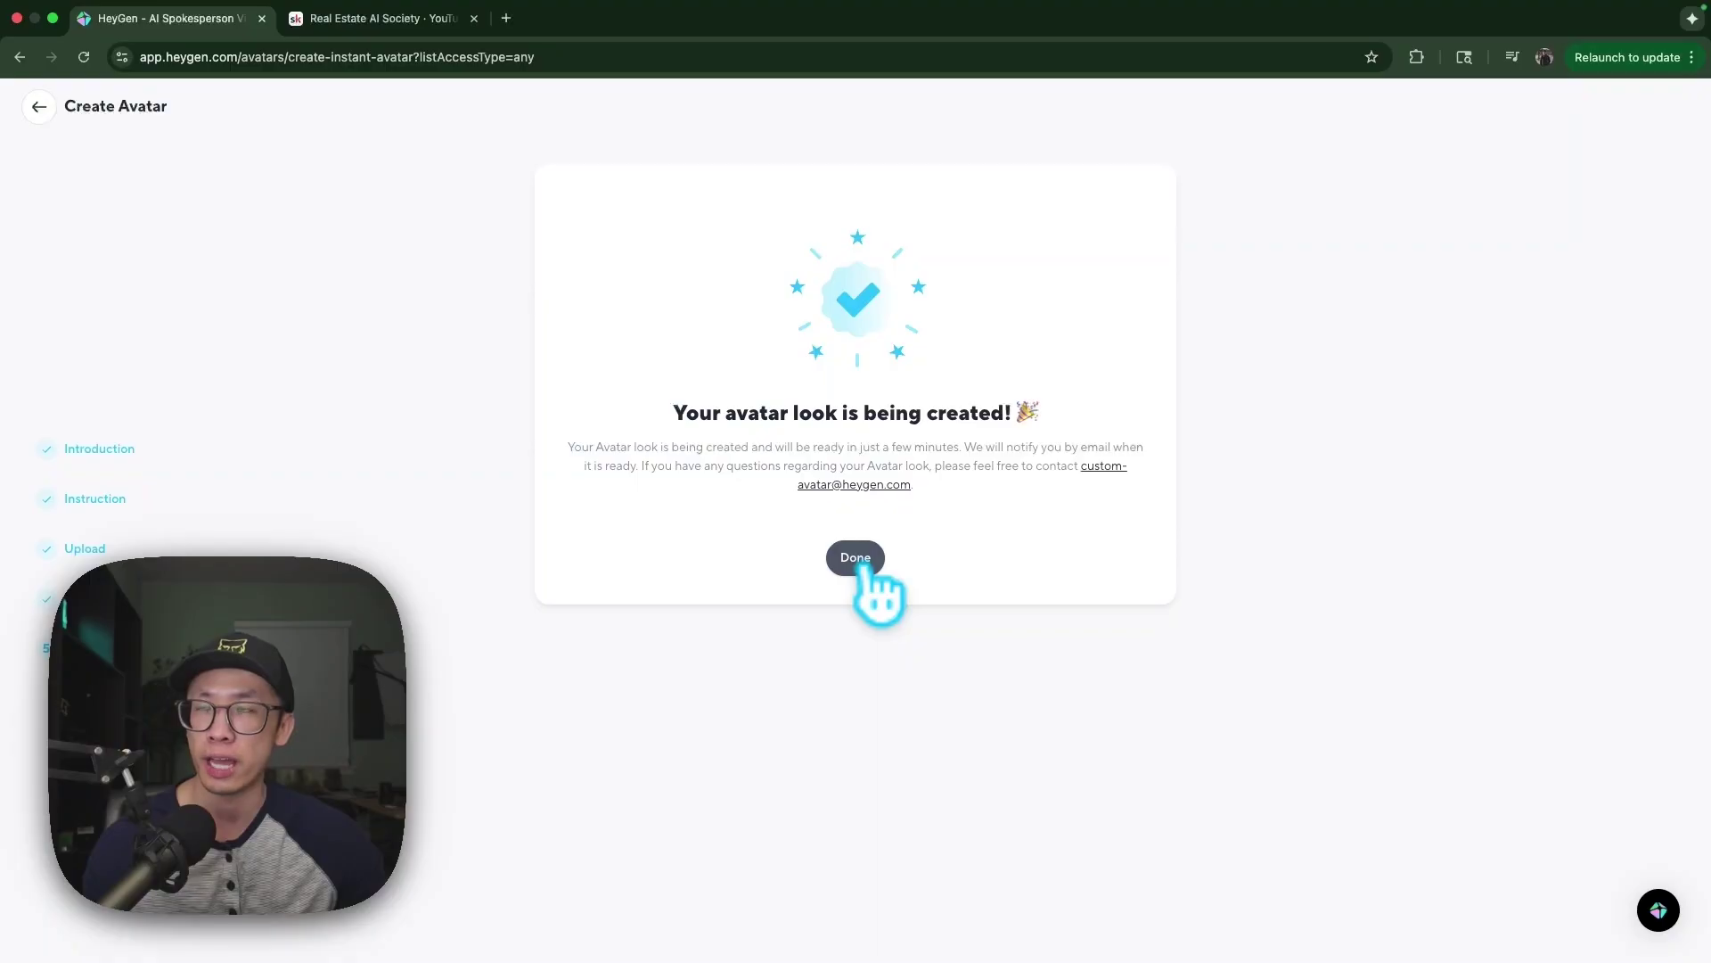
click(857, 559)
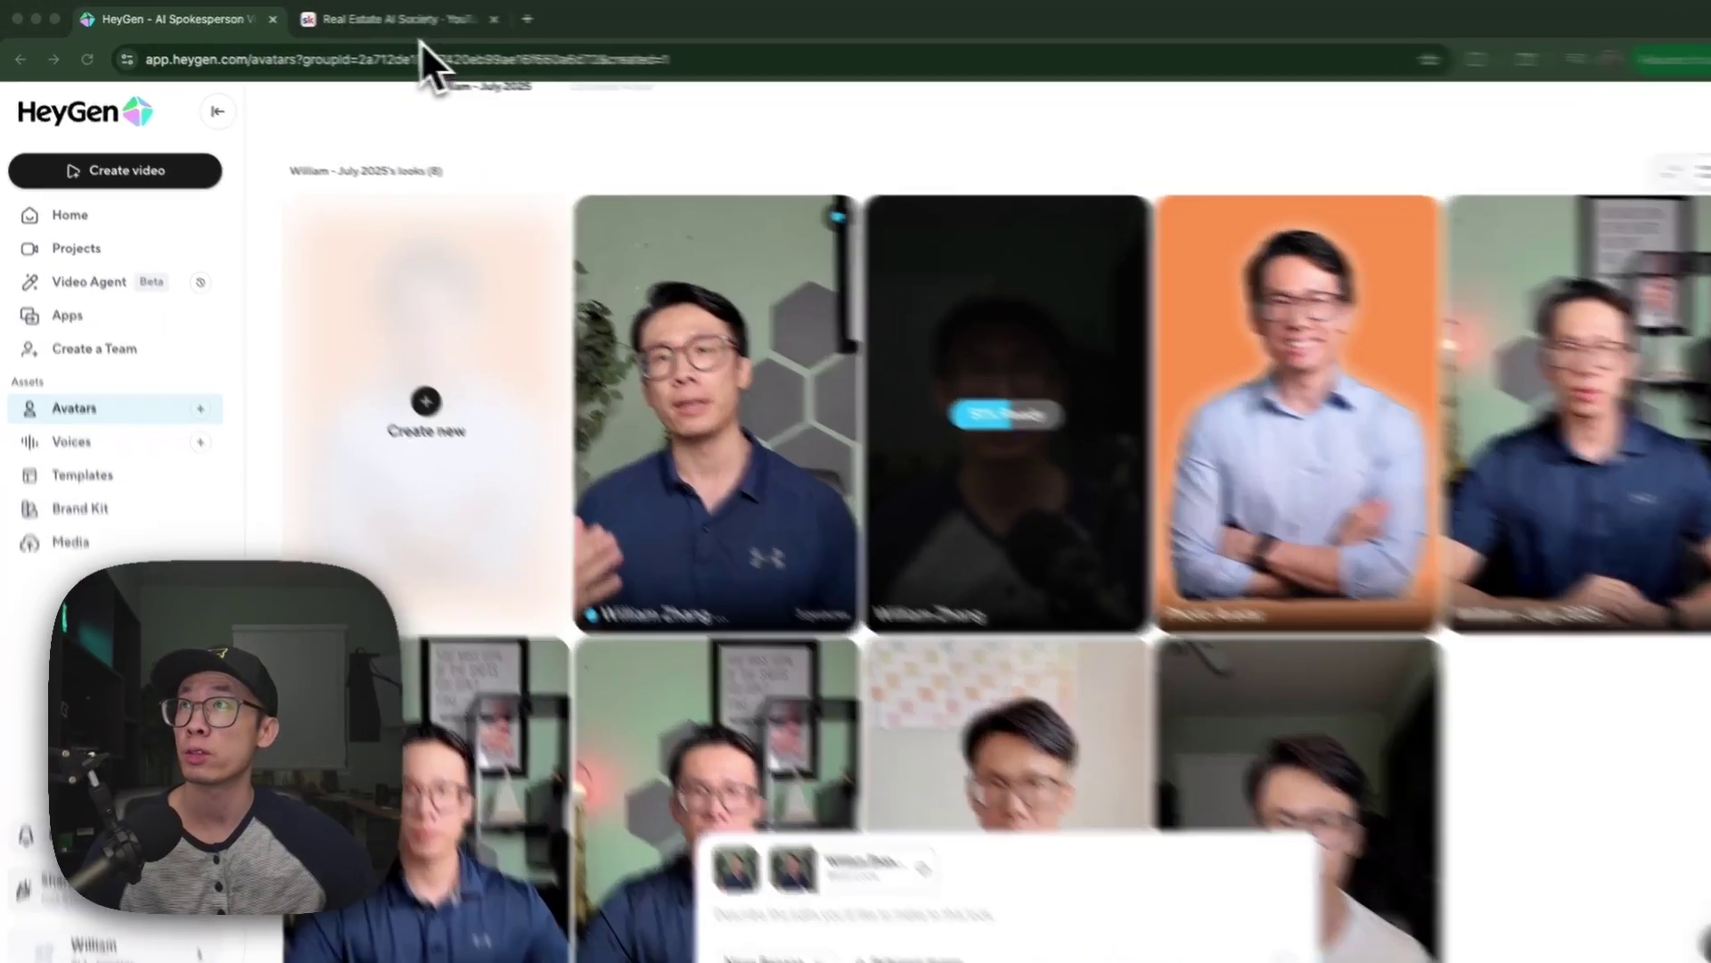
Switch to the Real Estate AI Society community on Skool and look through the video posts under YouTube Resources.
click(419, 20)
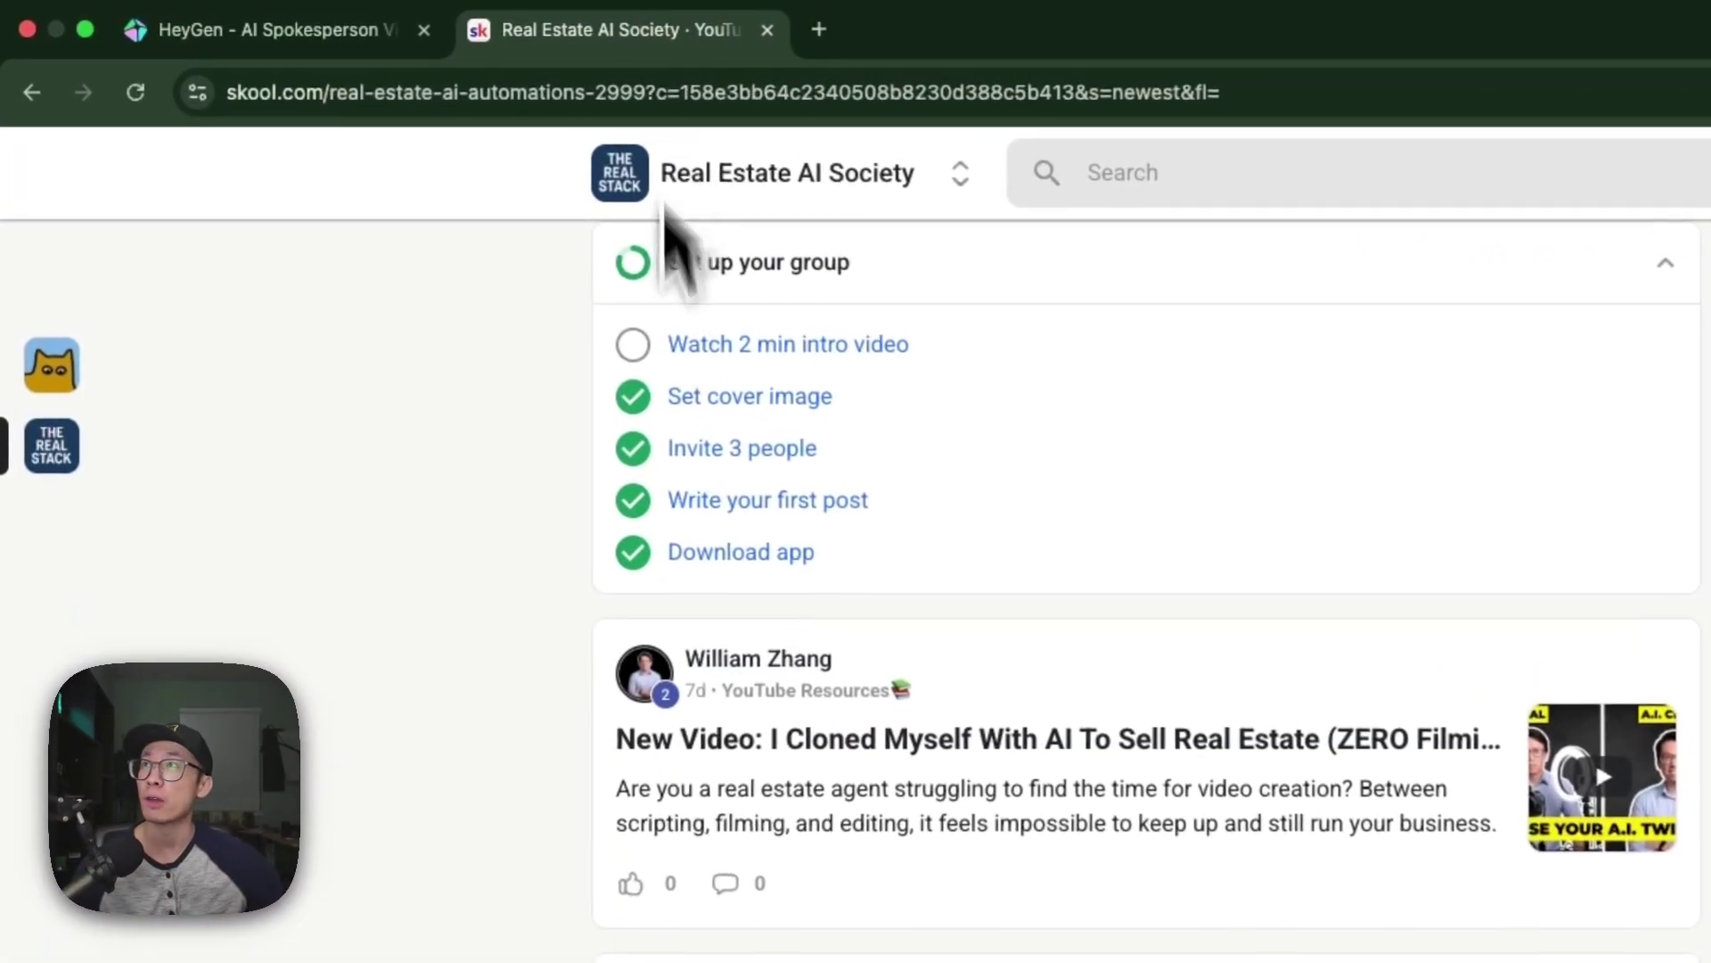
scroll(568, 553, up, 5)
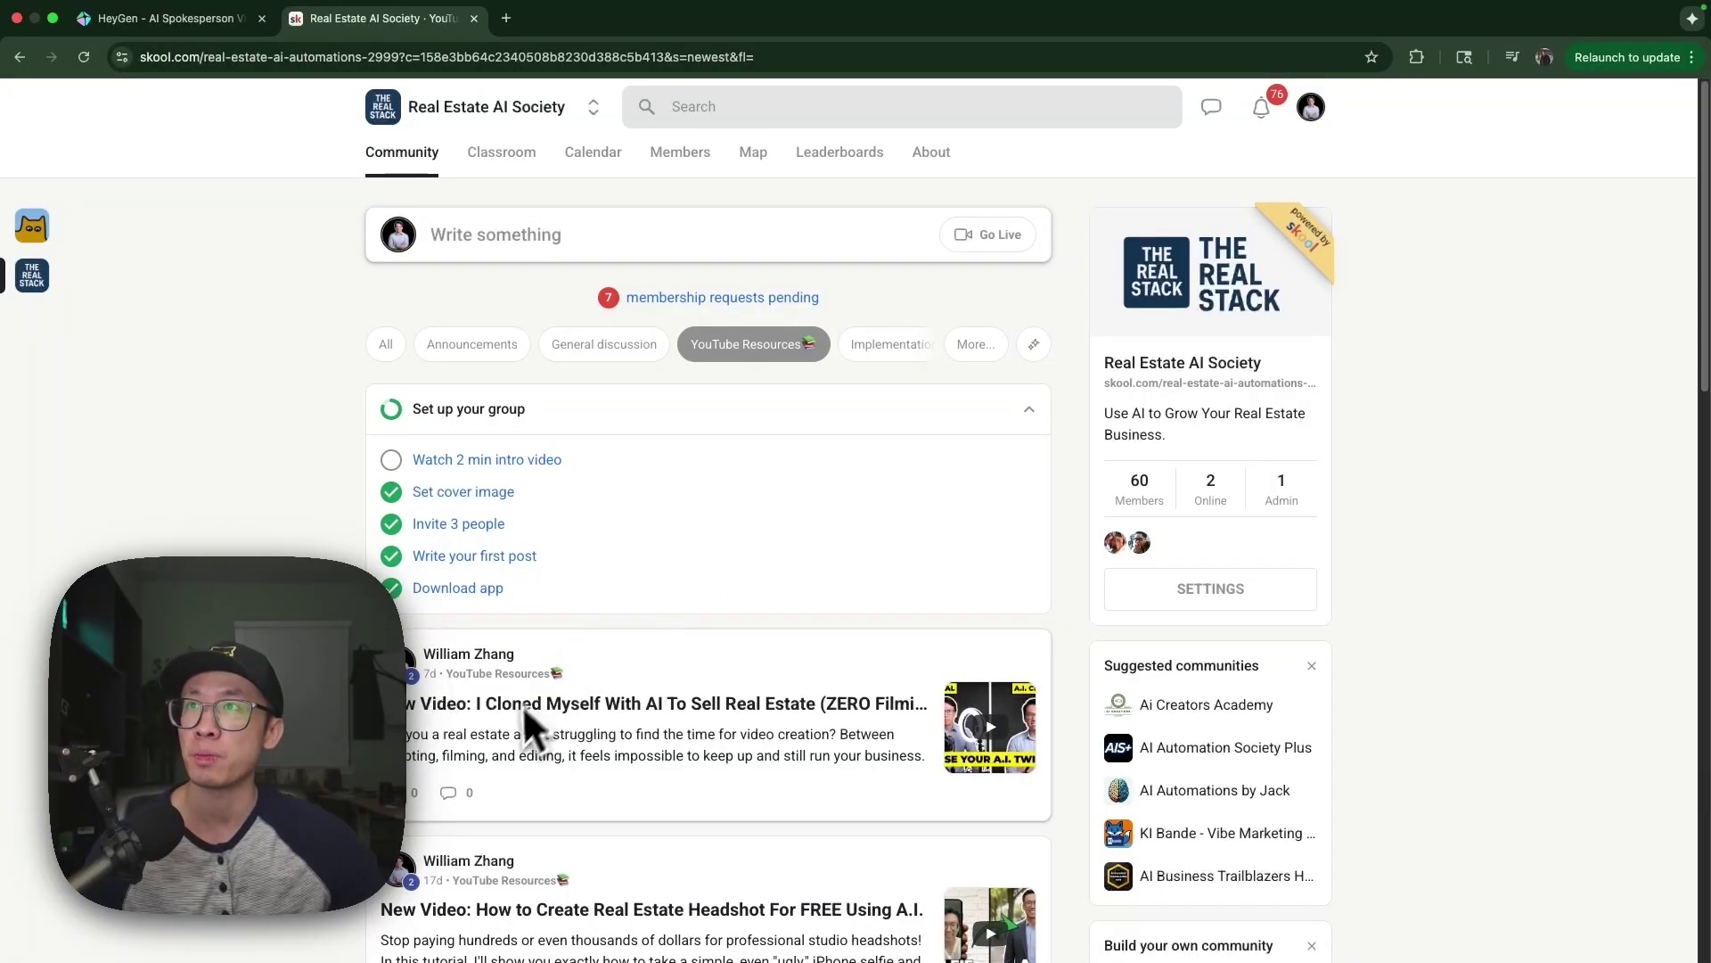
scroll(517, 731, down, 1)
scroll(510, 729, down, 1)
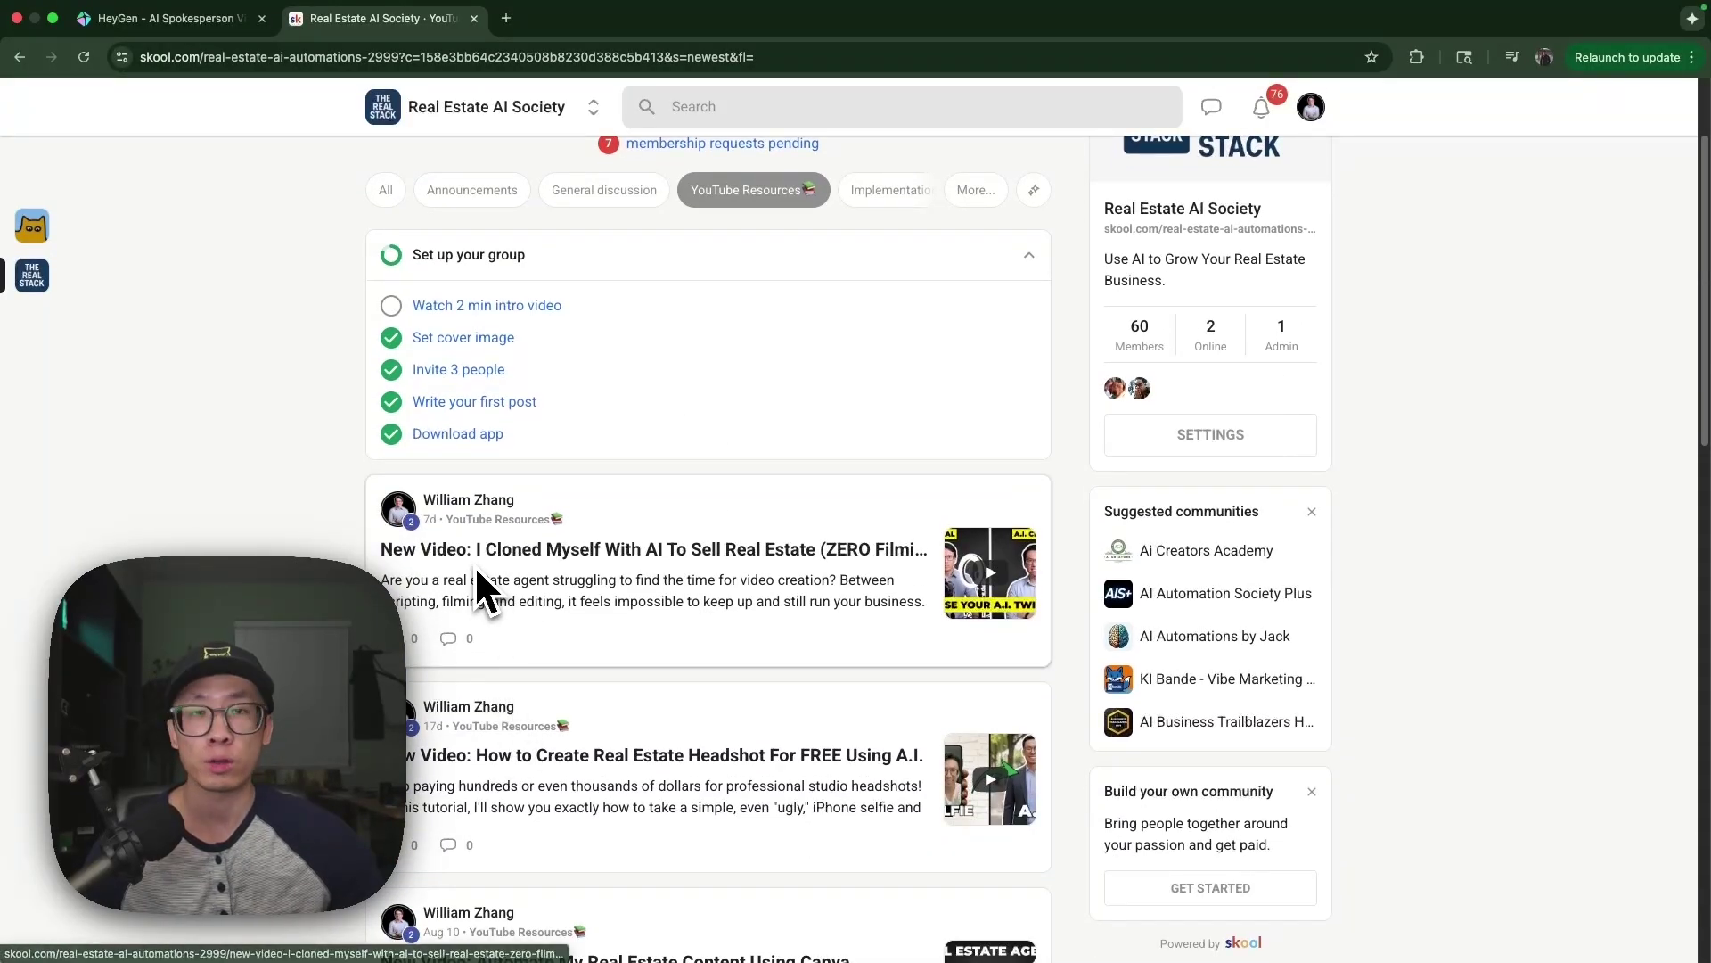
scroll(474, 564, down, 2)
scroll(474, 564, down, 1)
scroll(474, 564, up, 4)
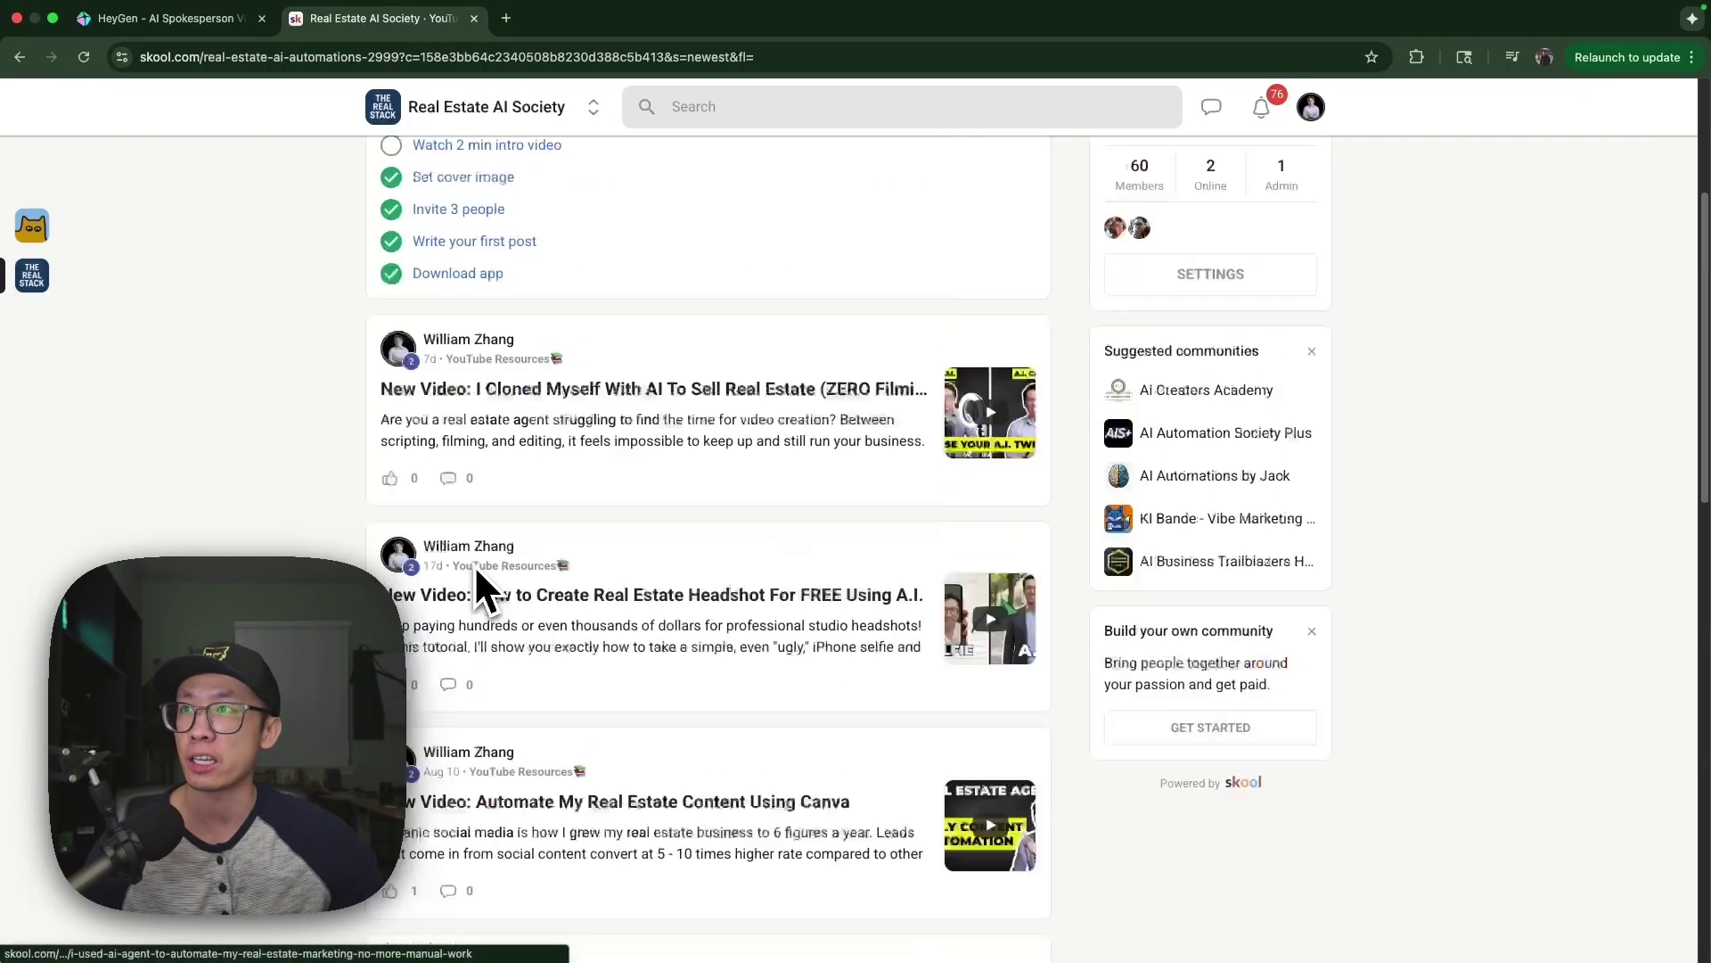
scroll(782, 655, down, 2)
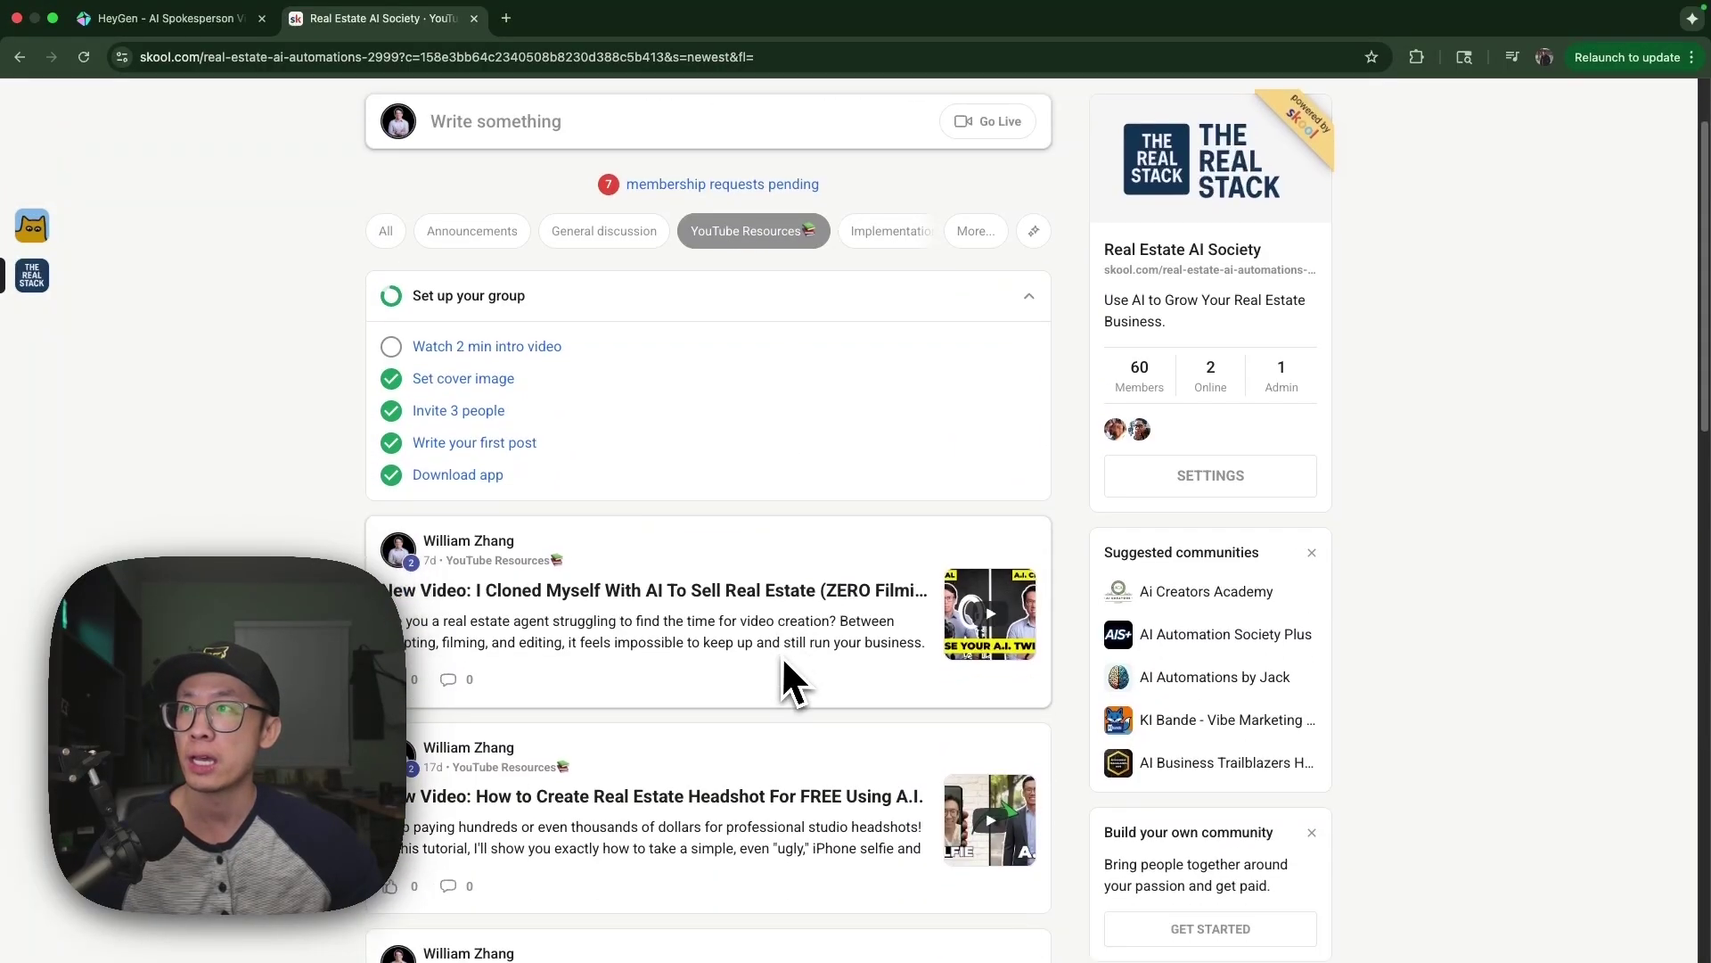
scroll(698, 758, down, 1)
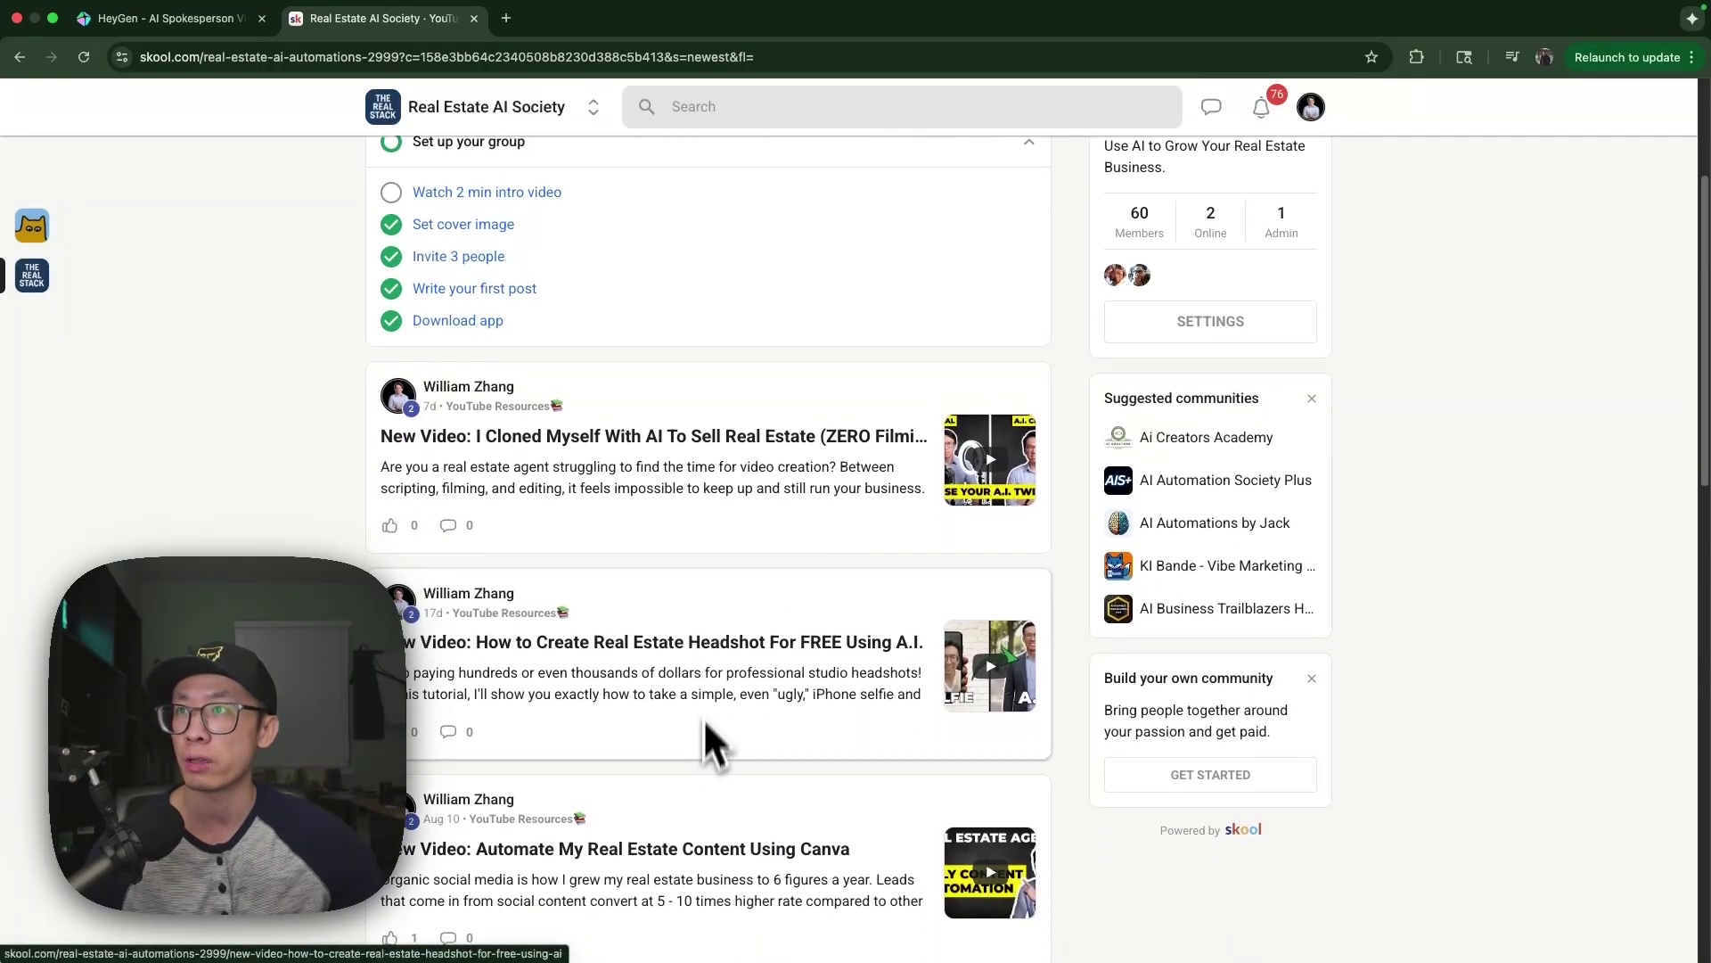
scroll(830, 679, down, 4)
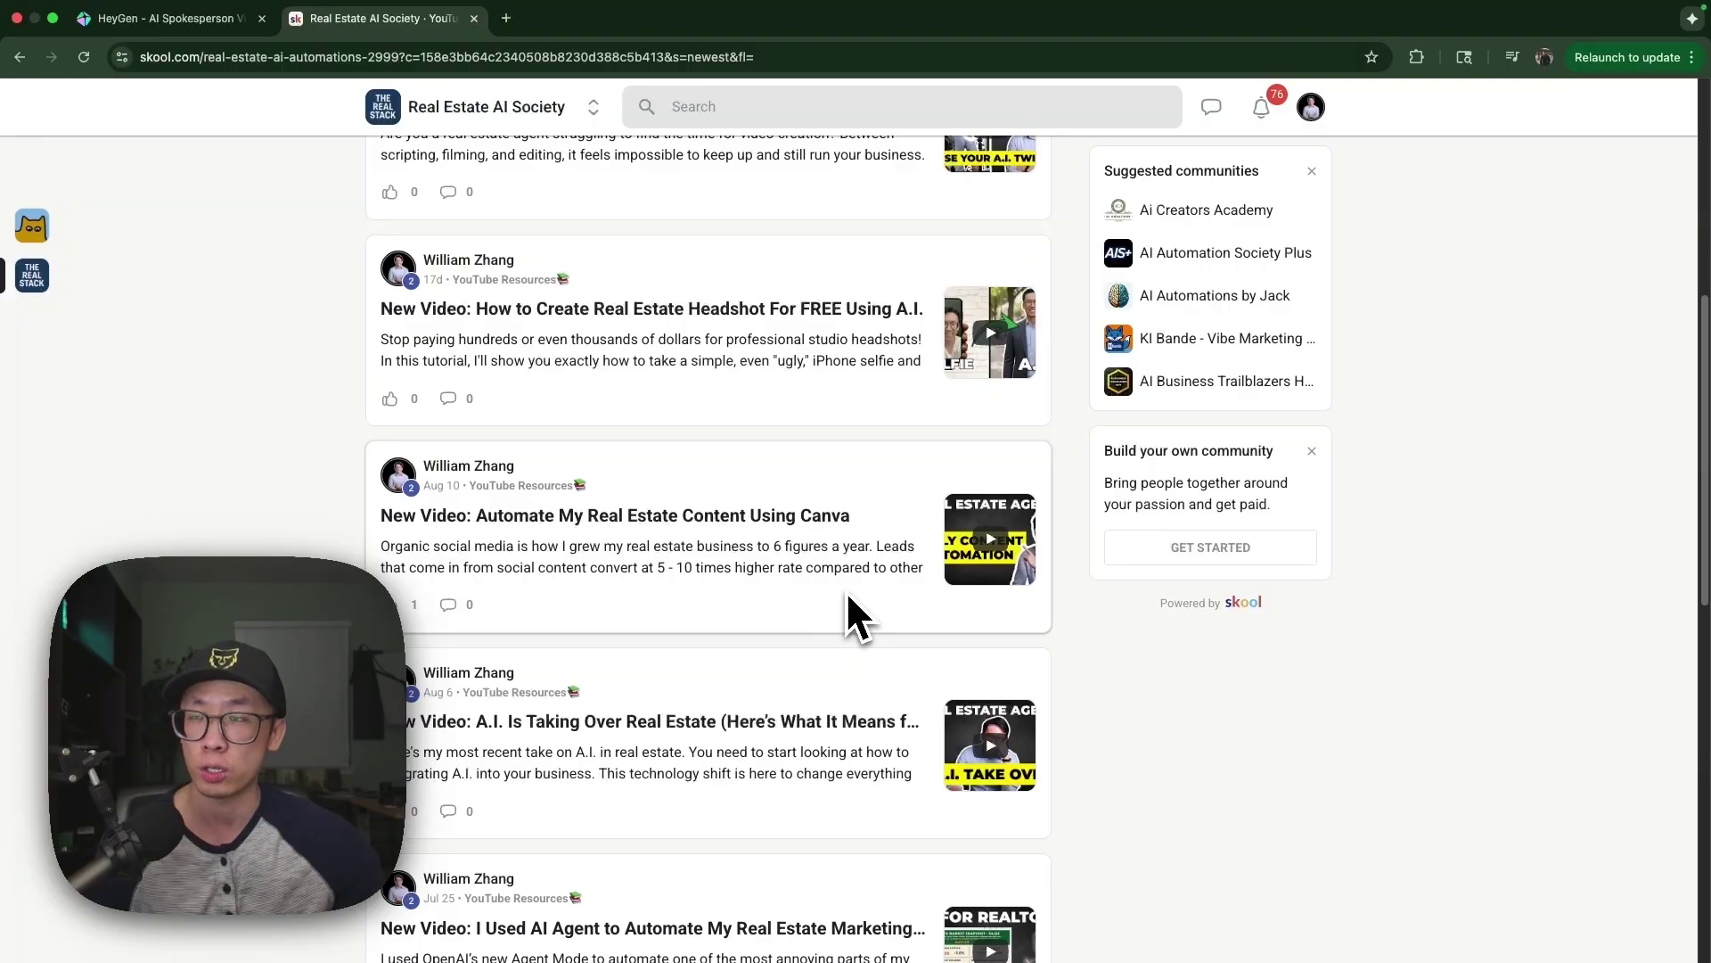
scroll(848, 595, down, 4)
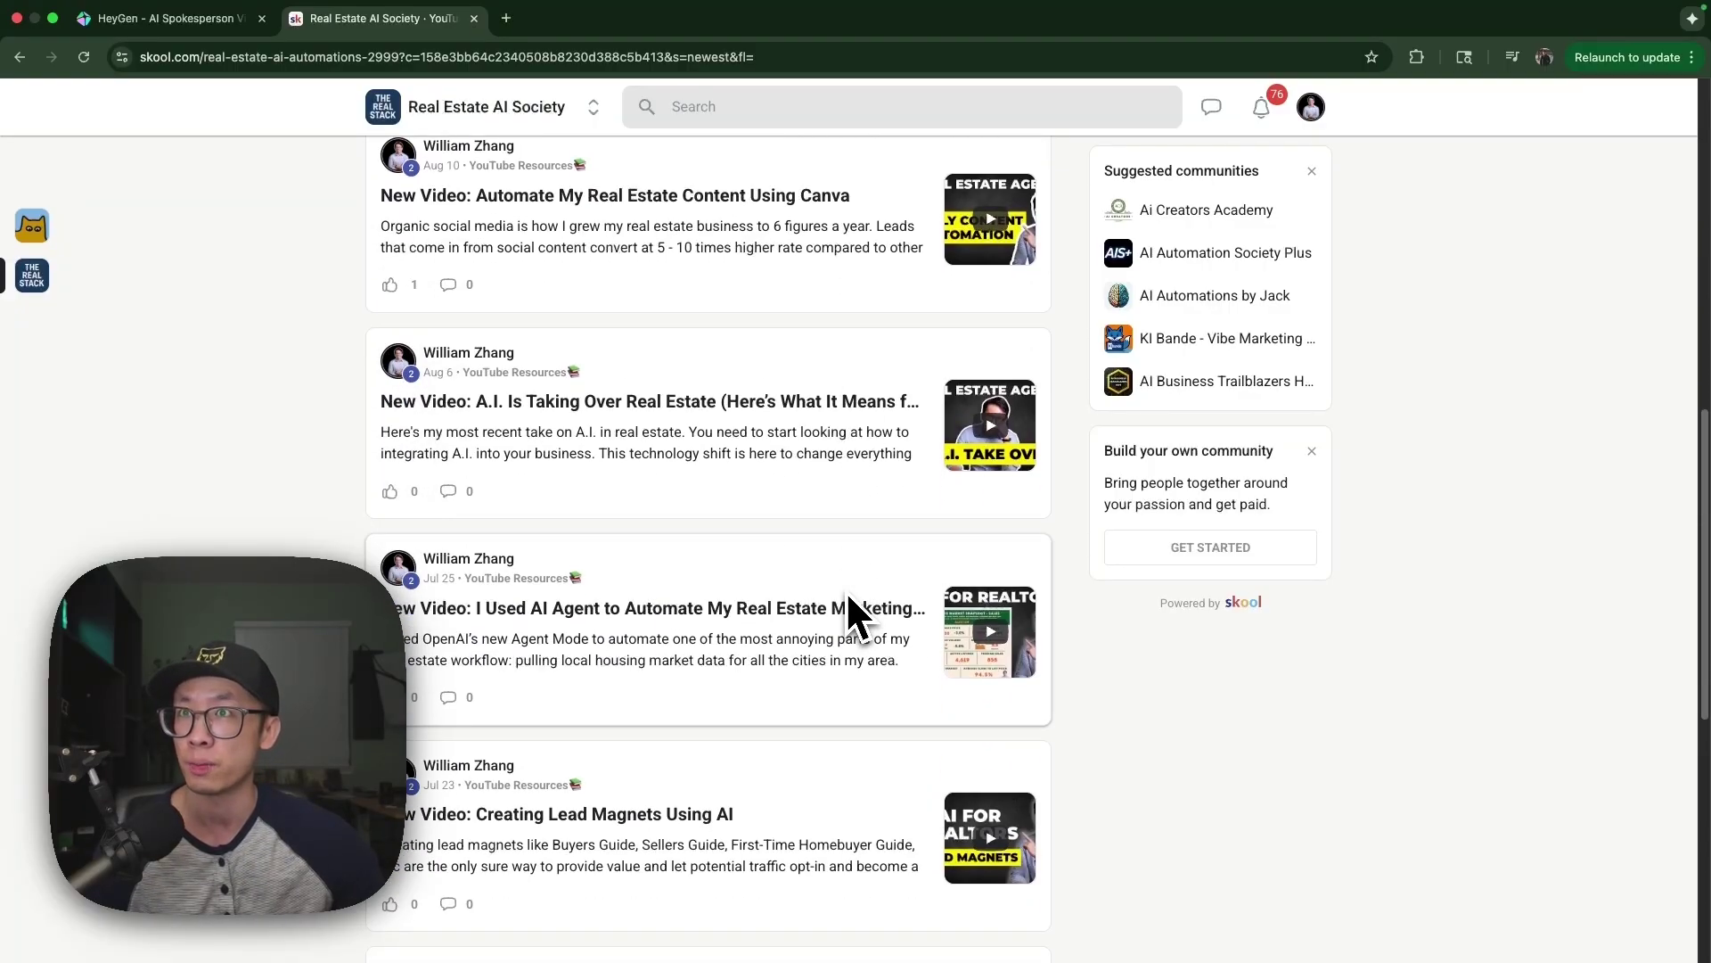
scroll(838, 597, up, 12)
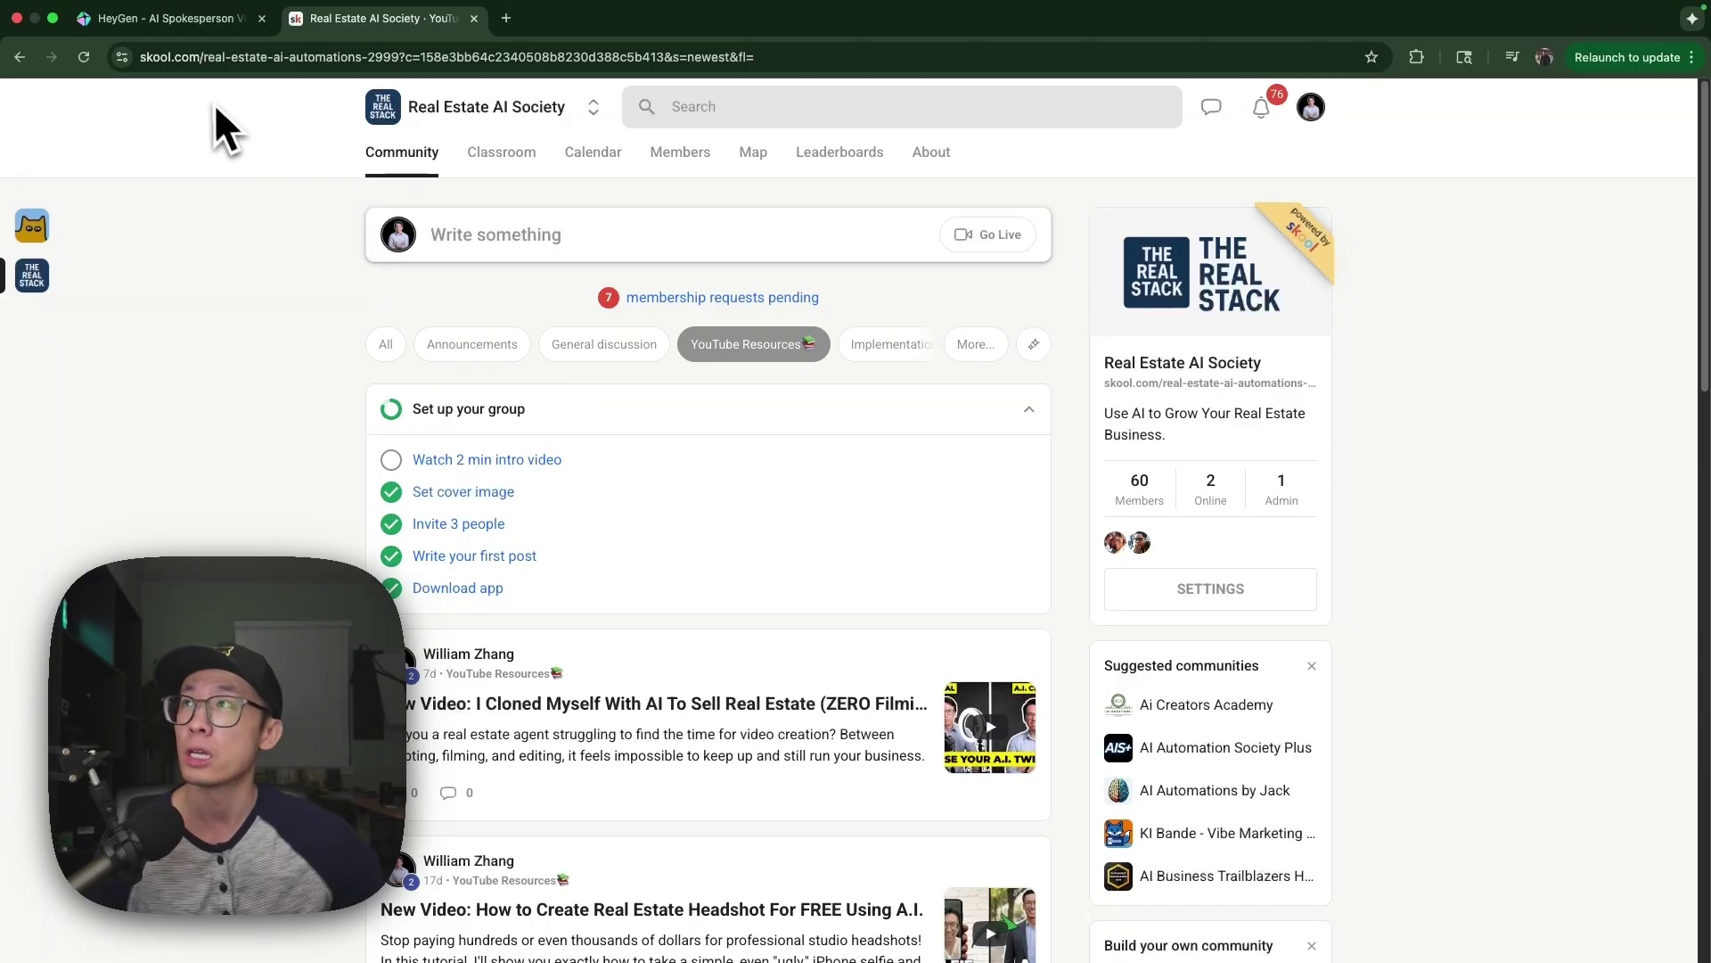
Check the new look's creation progress in HeyGen, going back to the Skool community page in between.
click(182, 32)
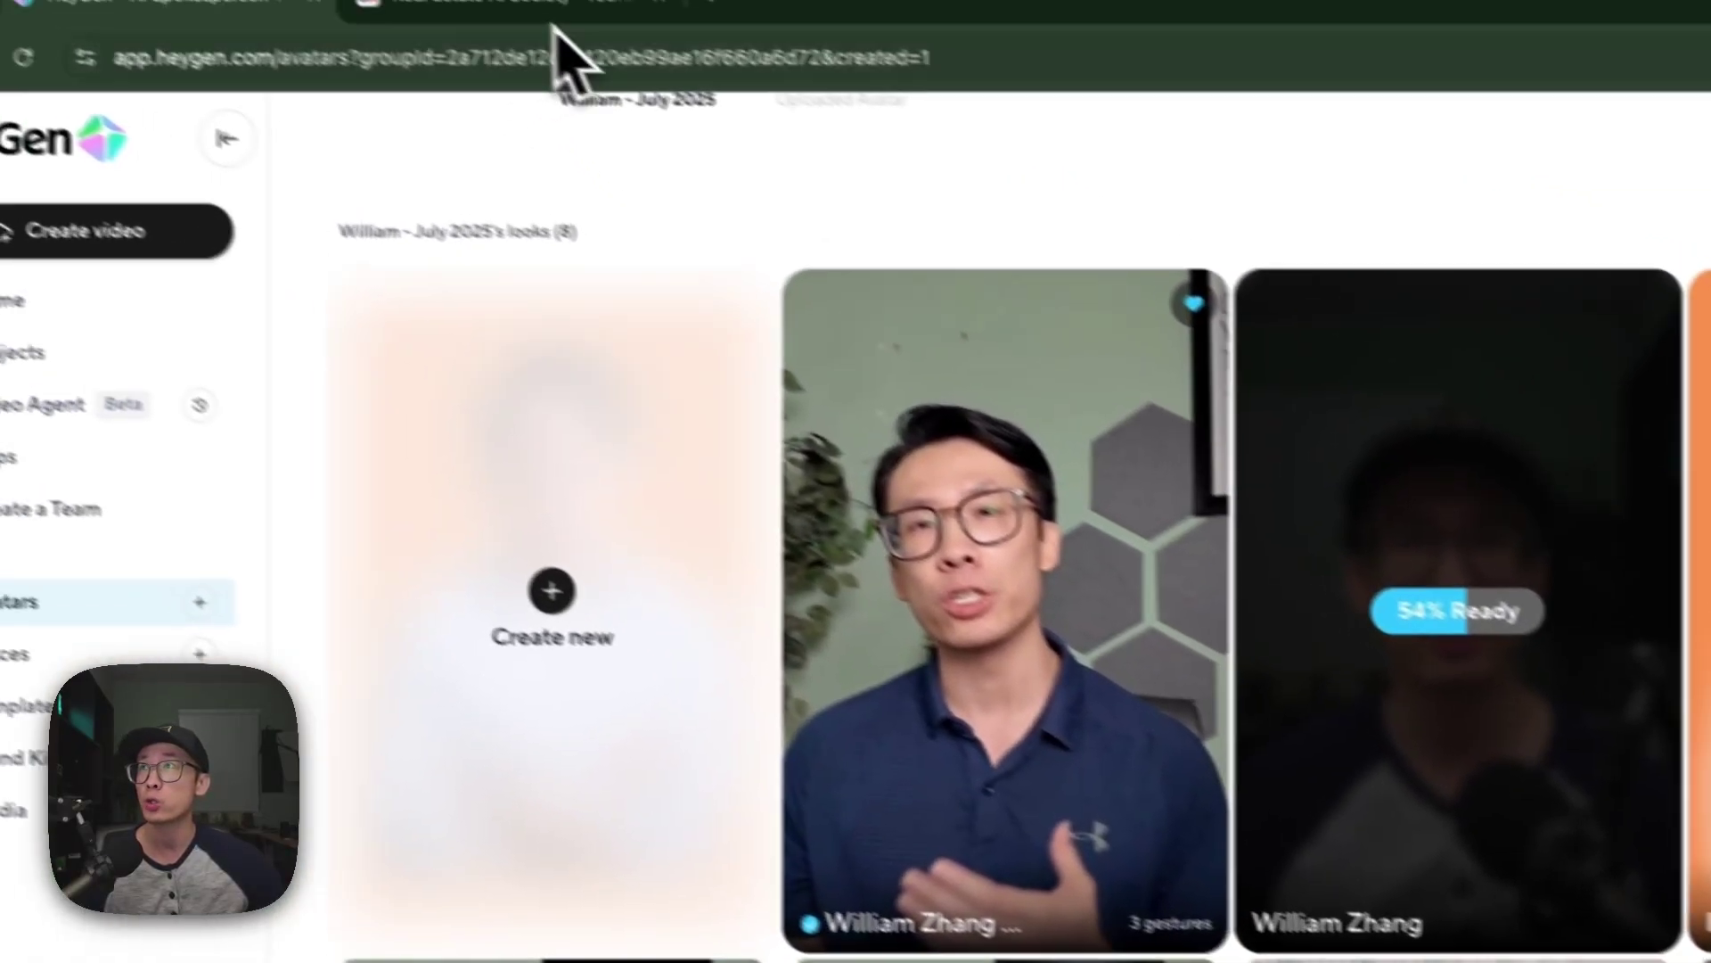
click(557, 10)
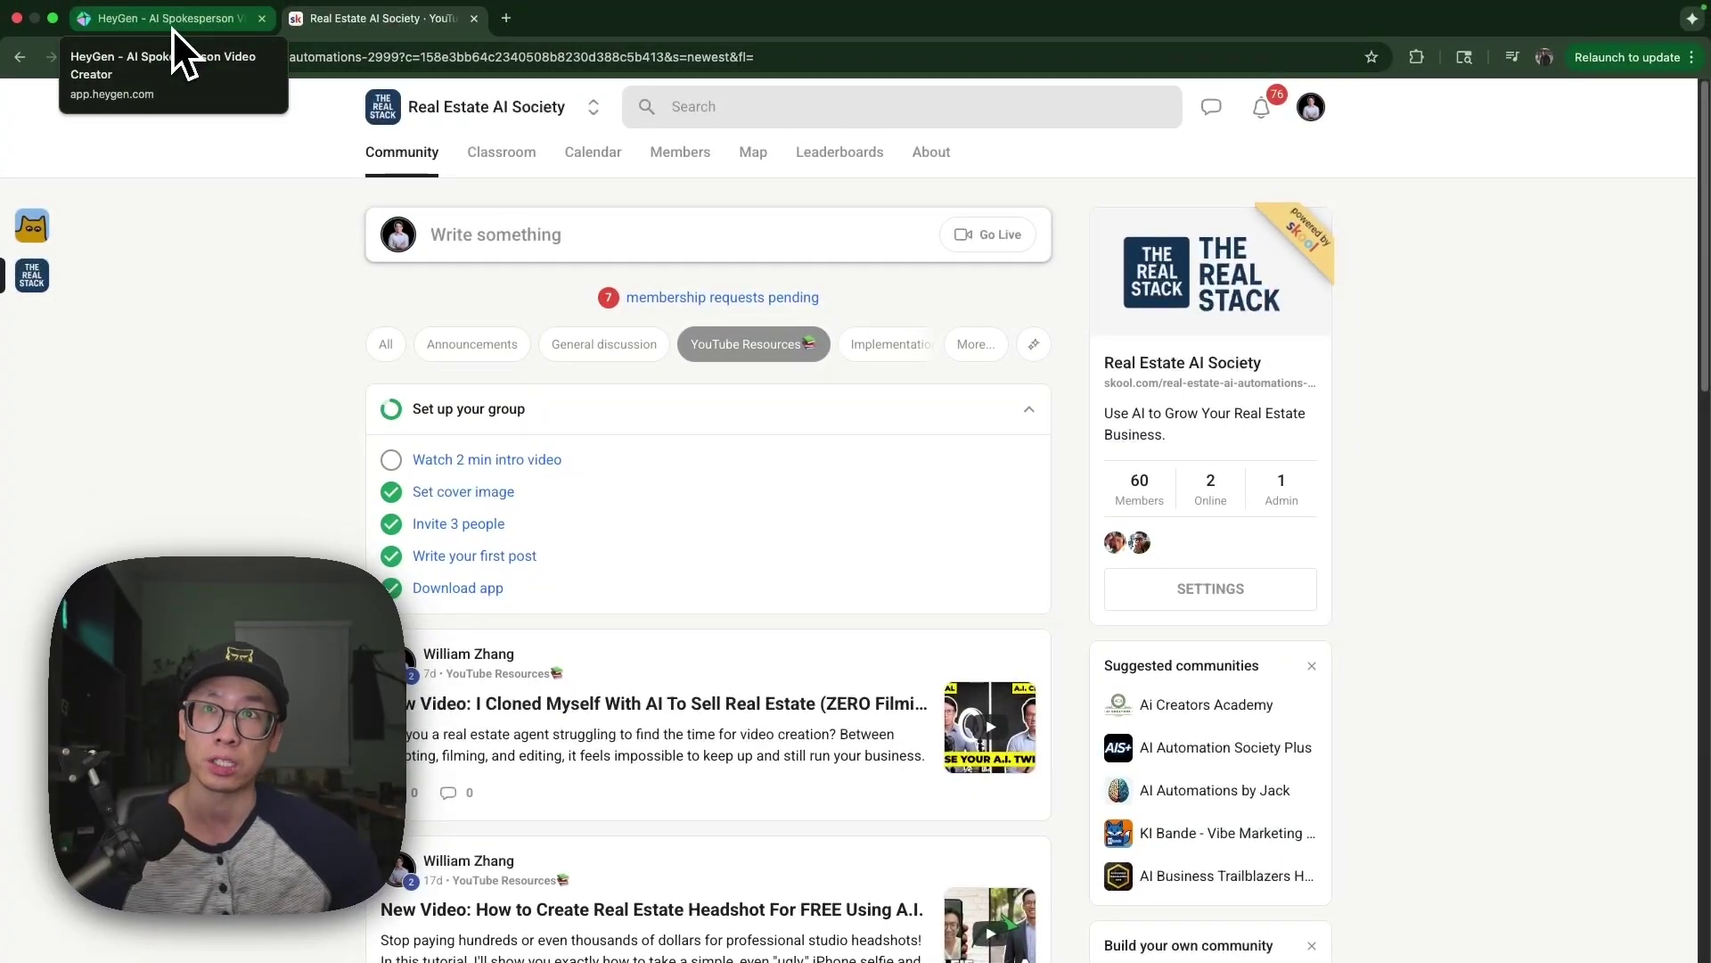
click(173, 29)
click(380, 19)
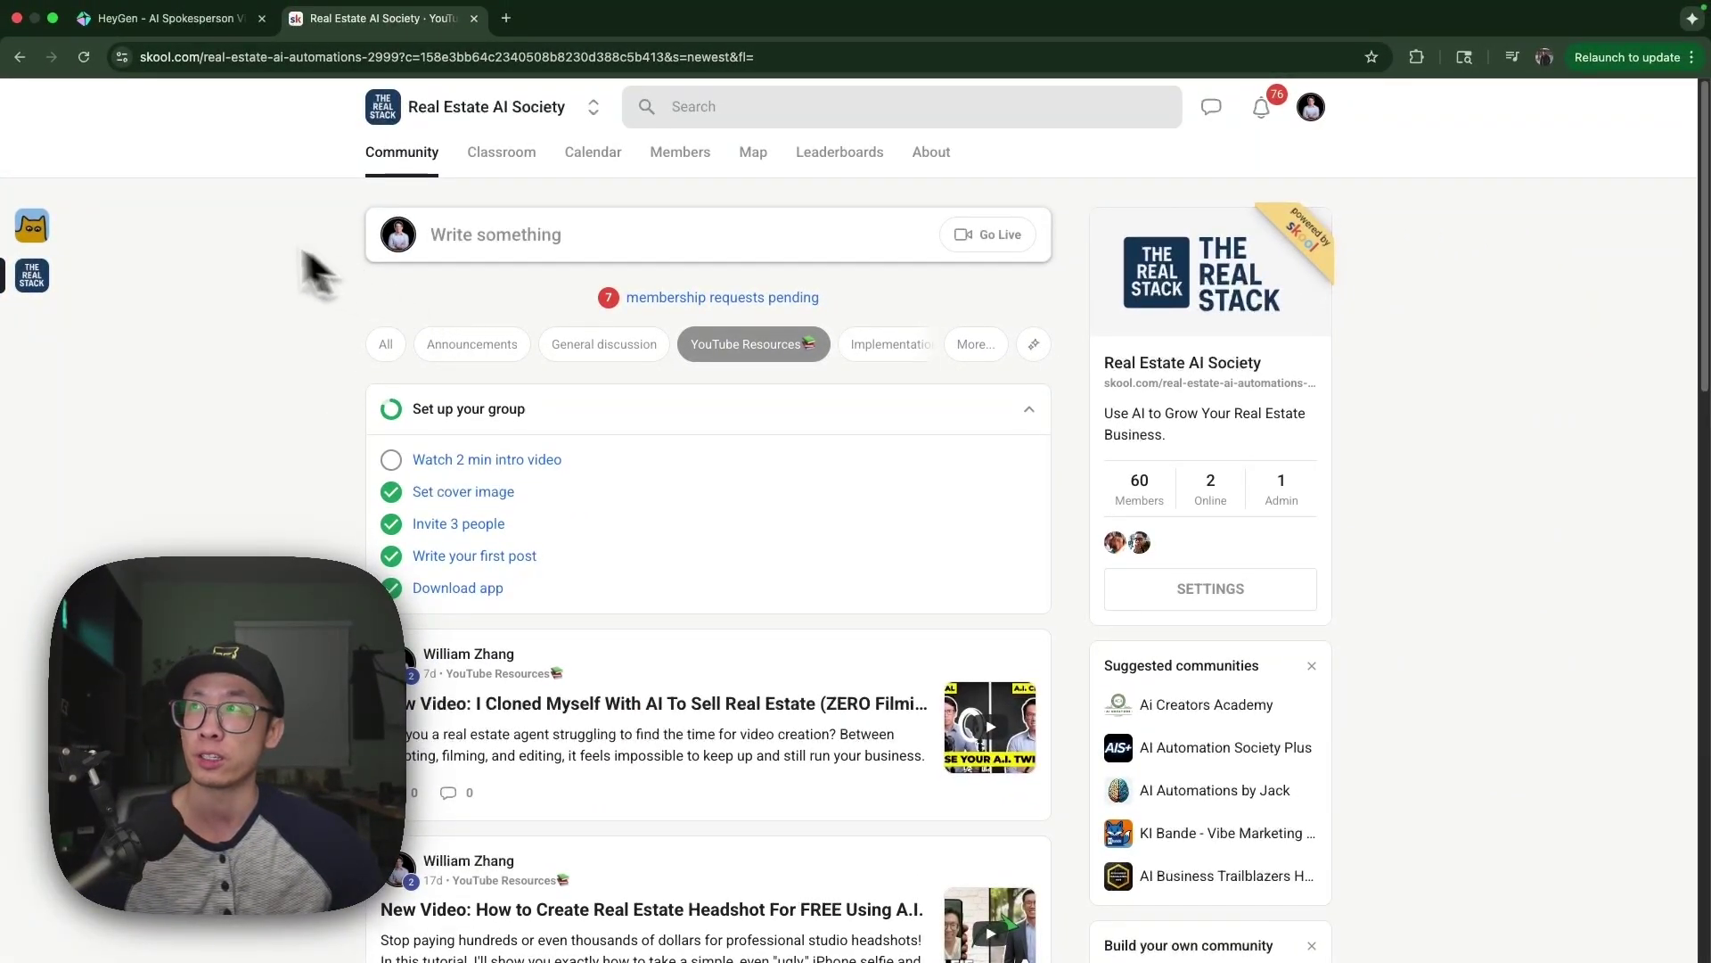
Return to HeyGen and go through the avatar-ready announcement and its pro-tips until the dialog is dismissed.
click(187, 25)
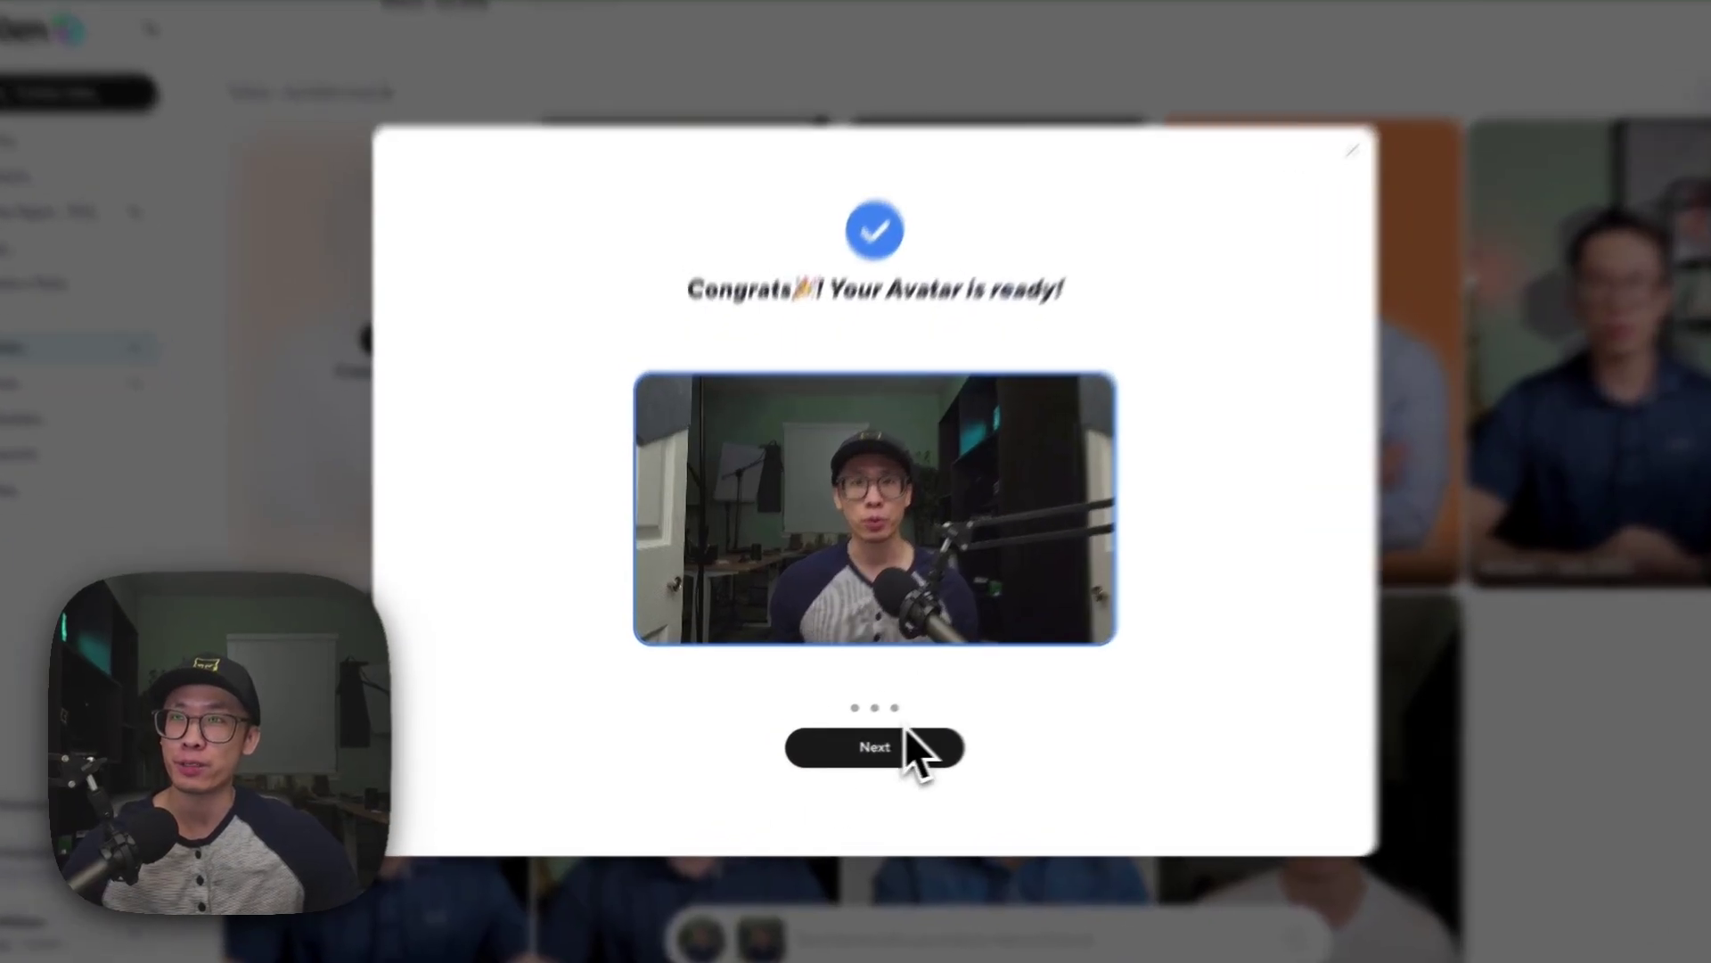
click(905, 748)
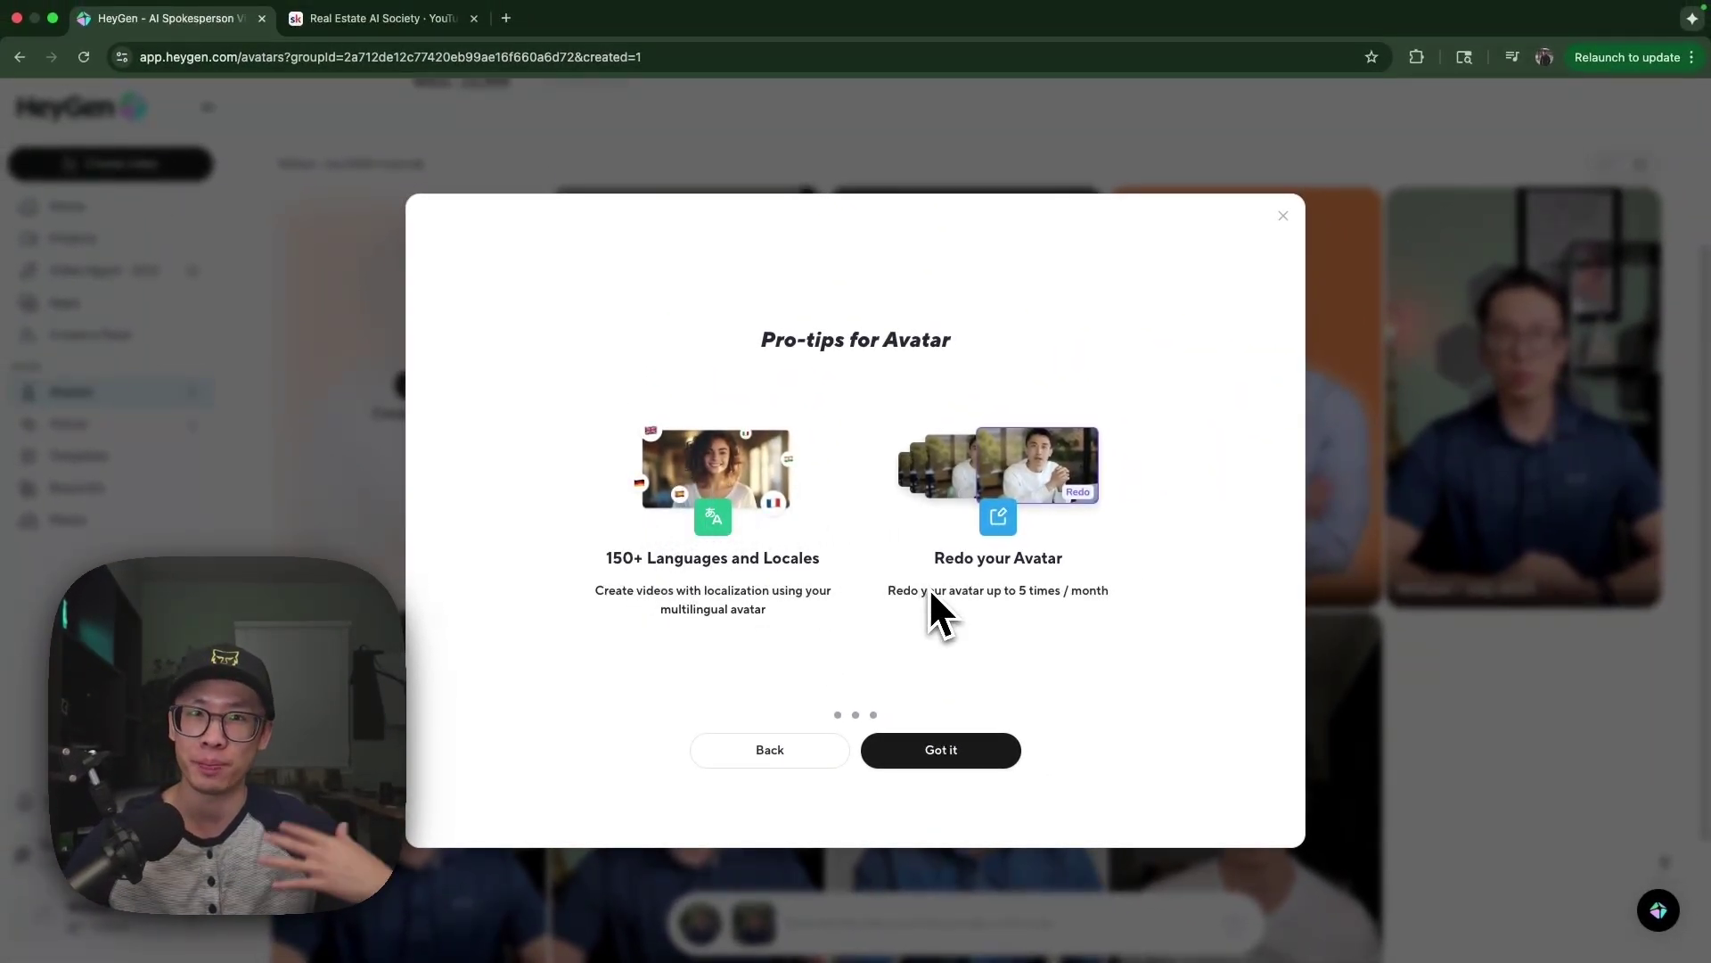
click(965, 756)
Preview part of the new webcam look's sample video, then start creating a video with that look in AI Studio.
click(994, 473)
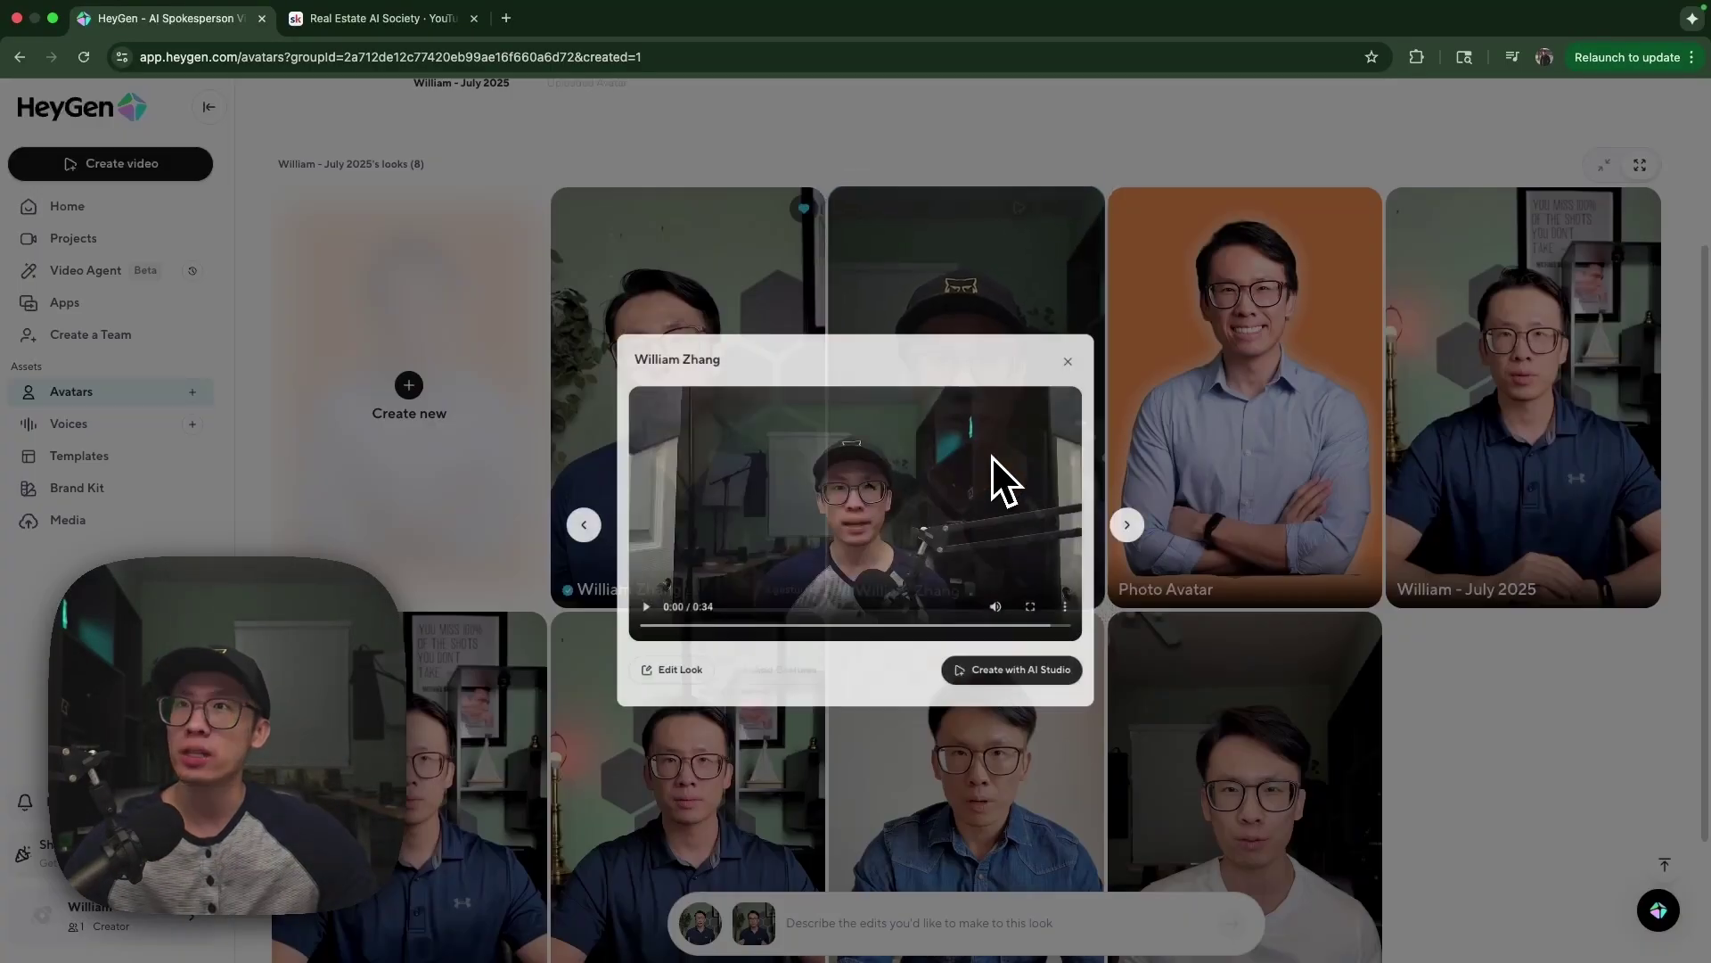
click(598, 627)
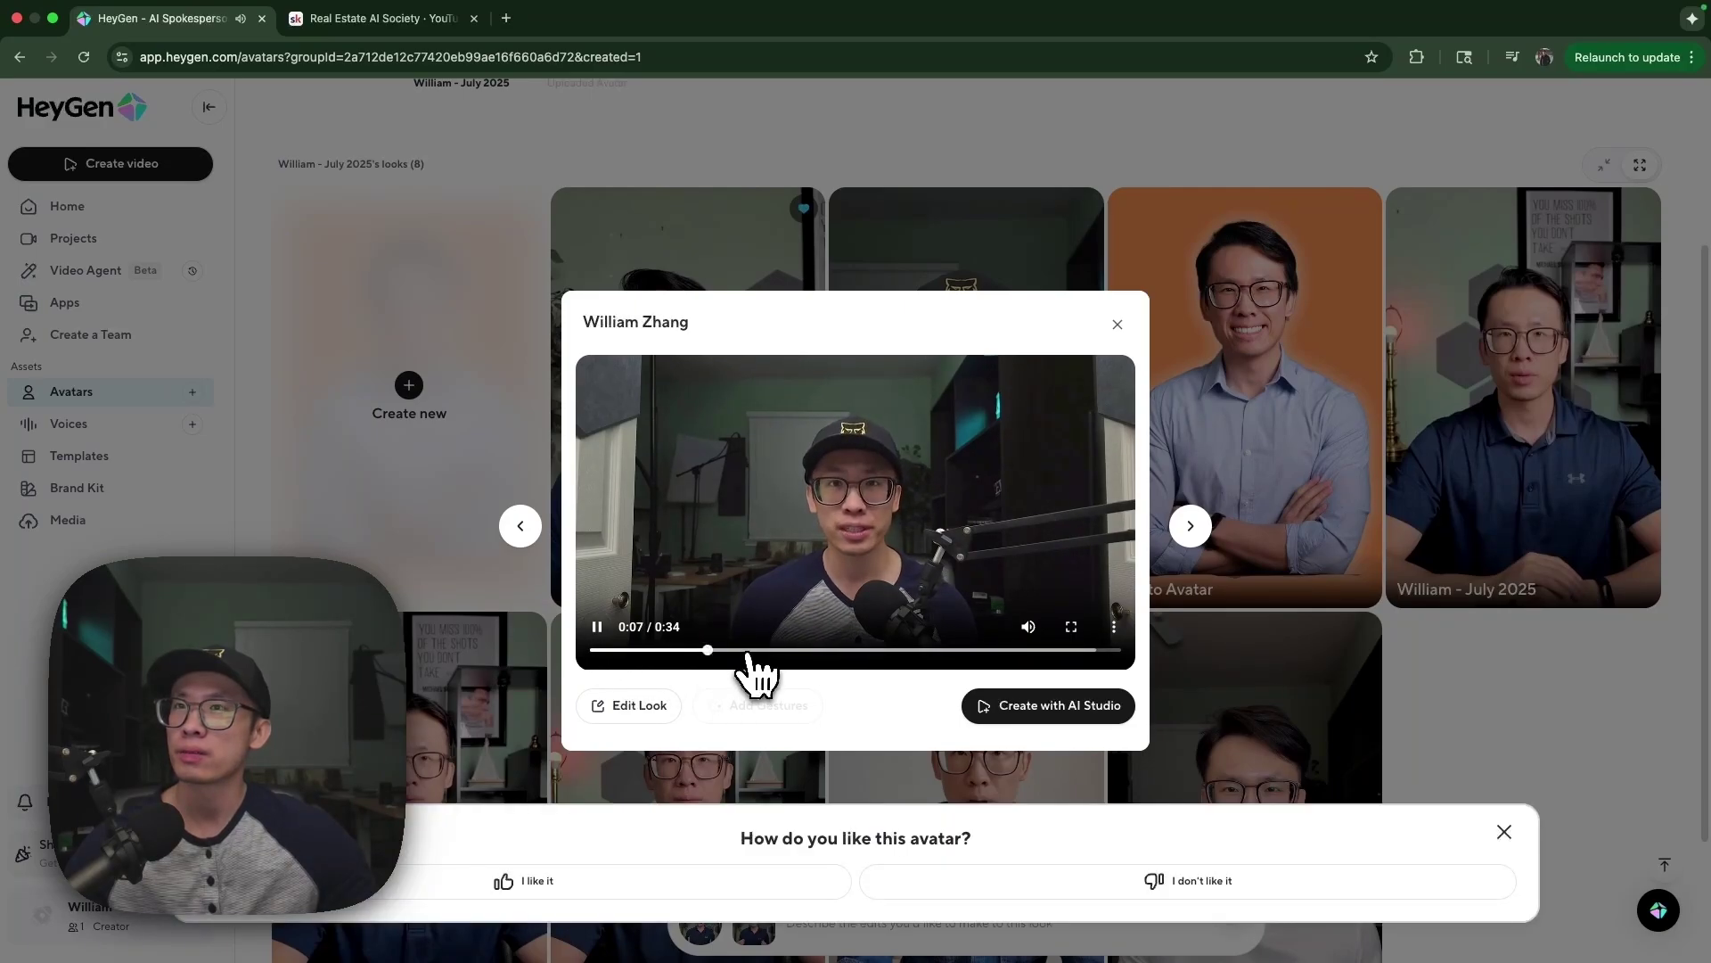
click(749, 651)
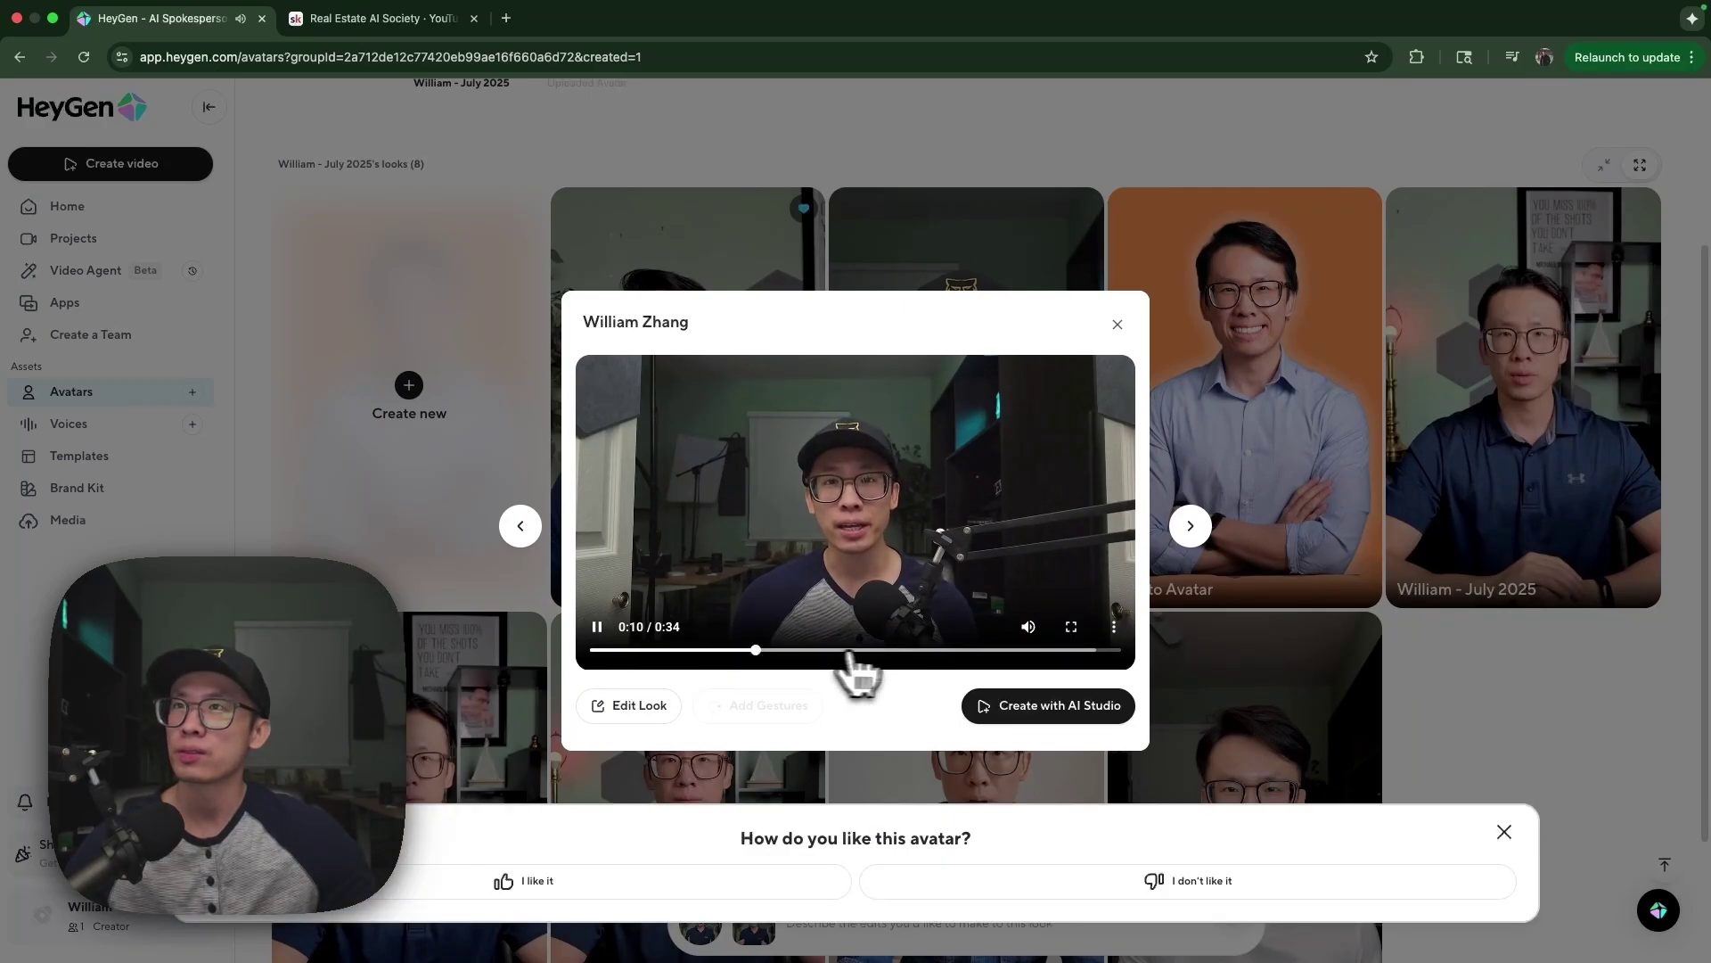
click(605, 631)
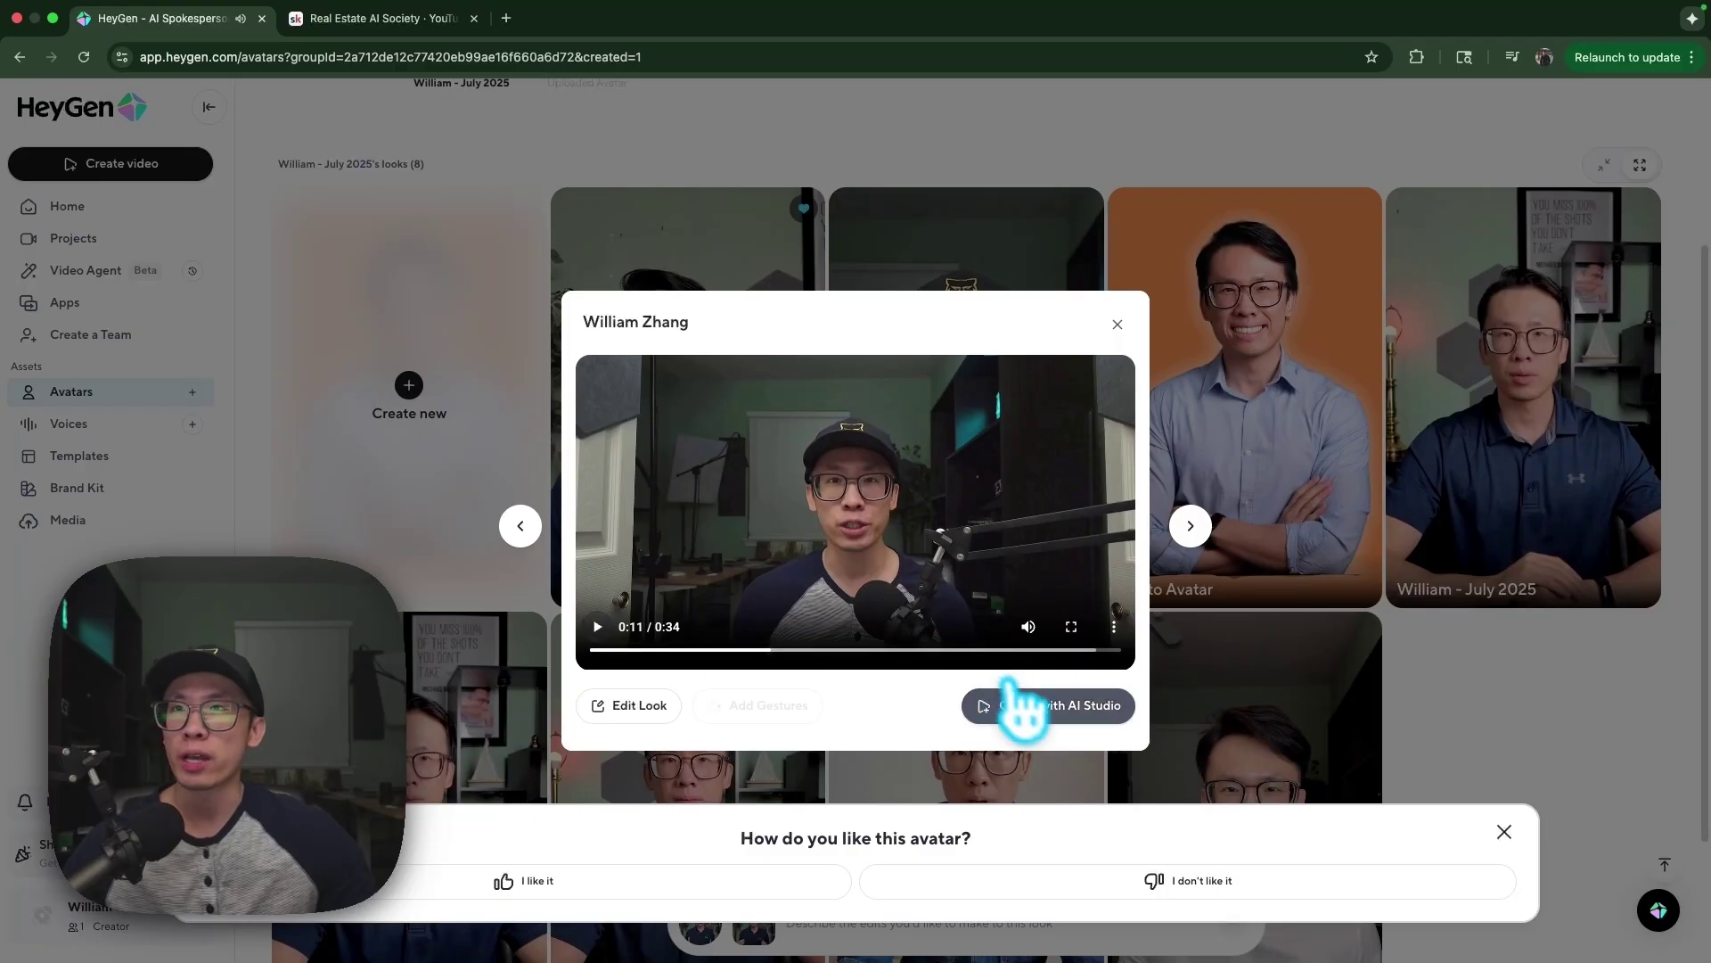
click(1033, 711)
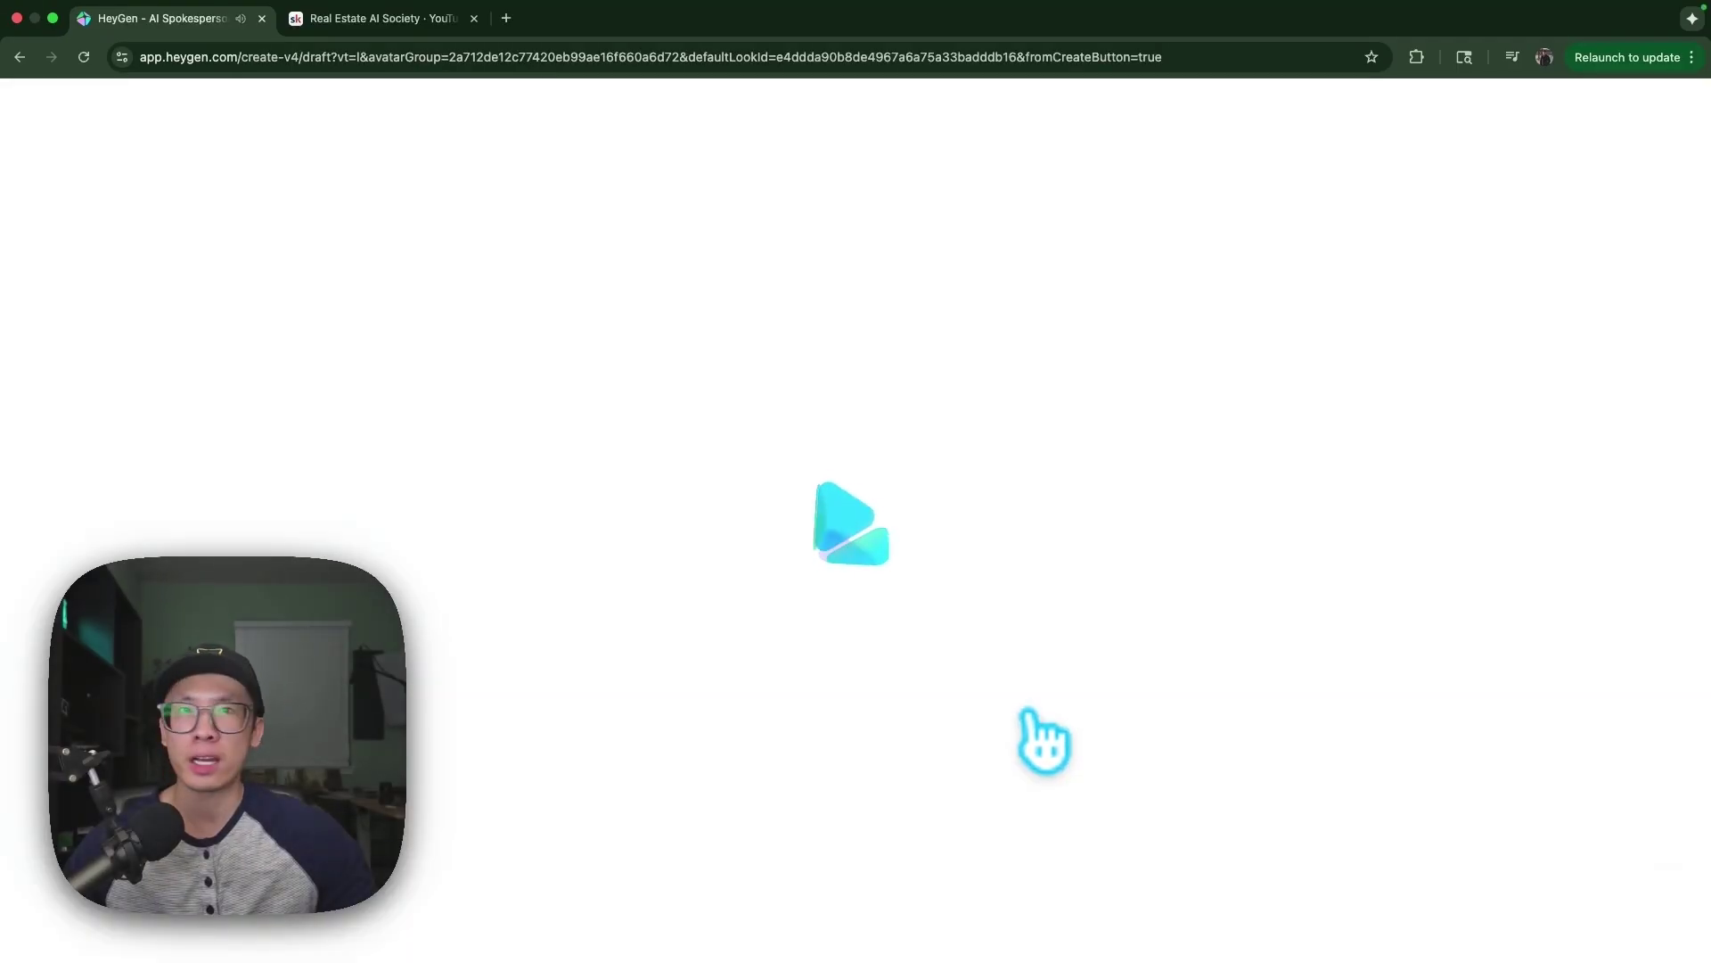